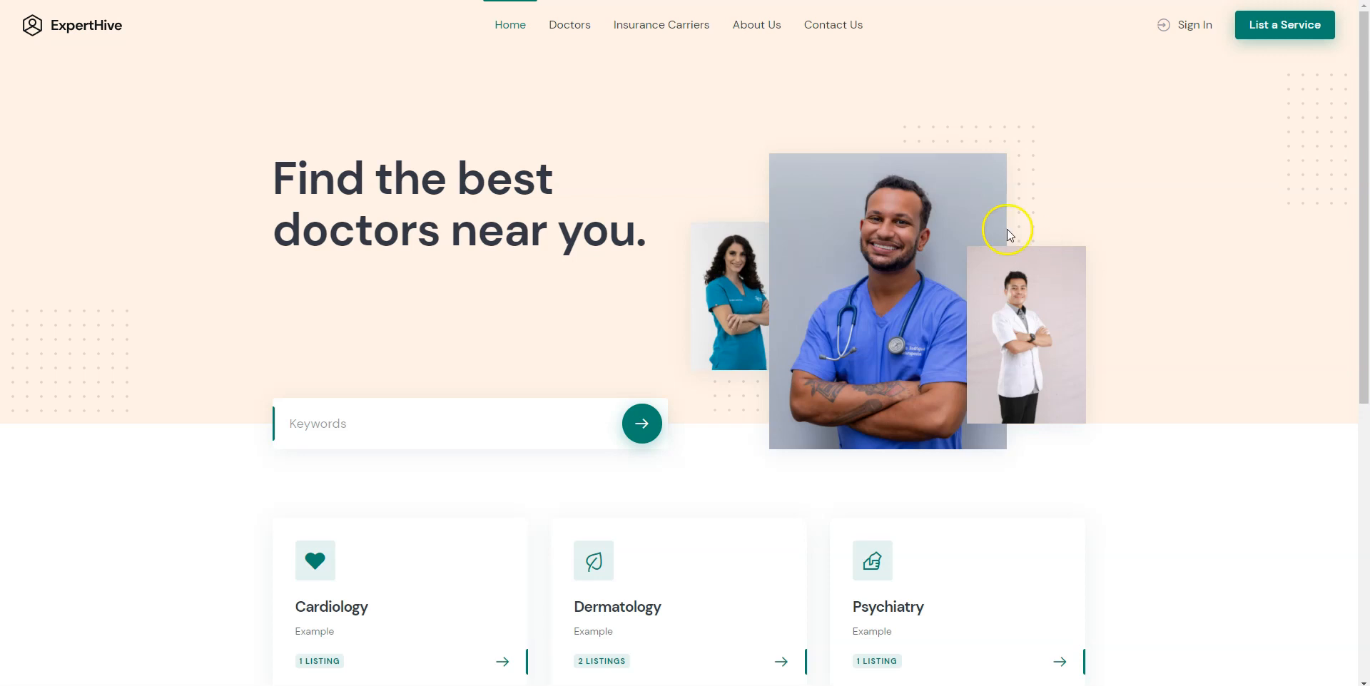
Browse the demo site's doctors directory page and home page.
{"action": "left_click", "coordinate": [576, 27]}
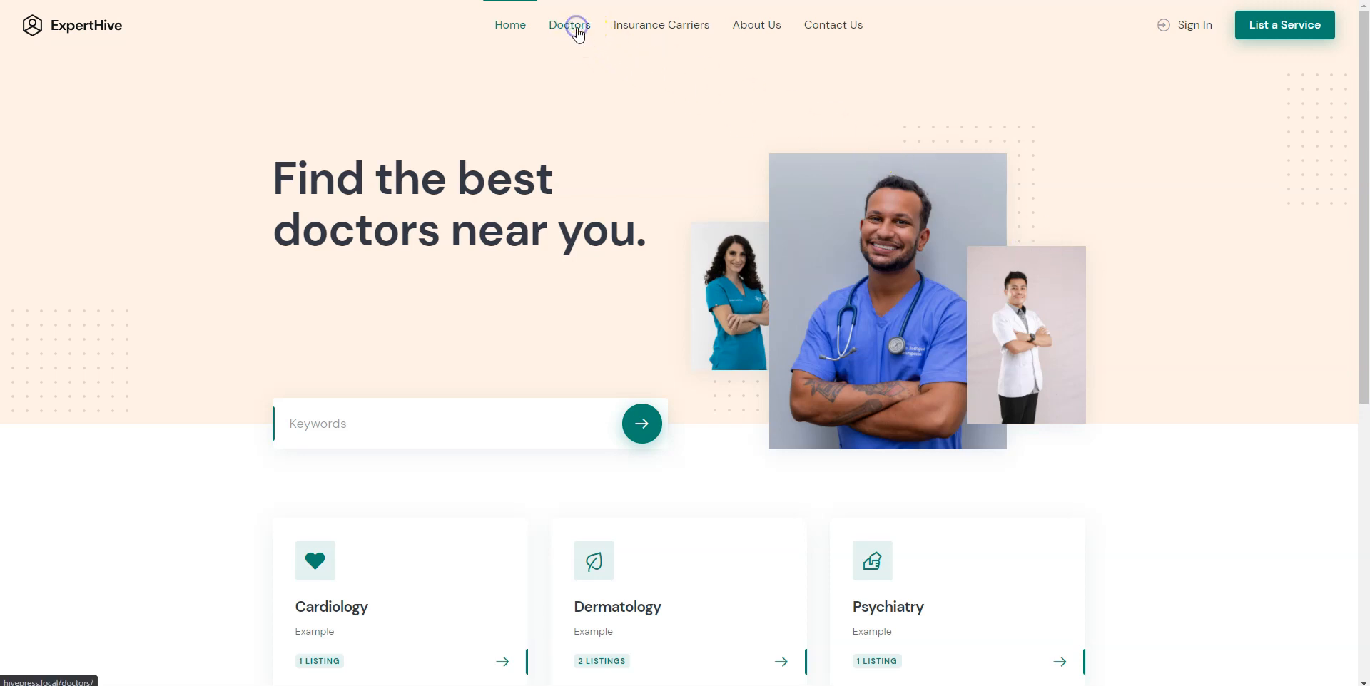
{"action": "scroll", "coordinate": [582, 236], "scroll_direction": "down", "scroll_amount": 3}
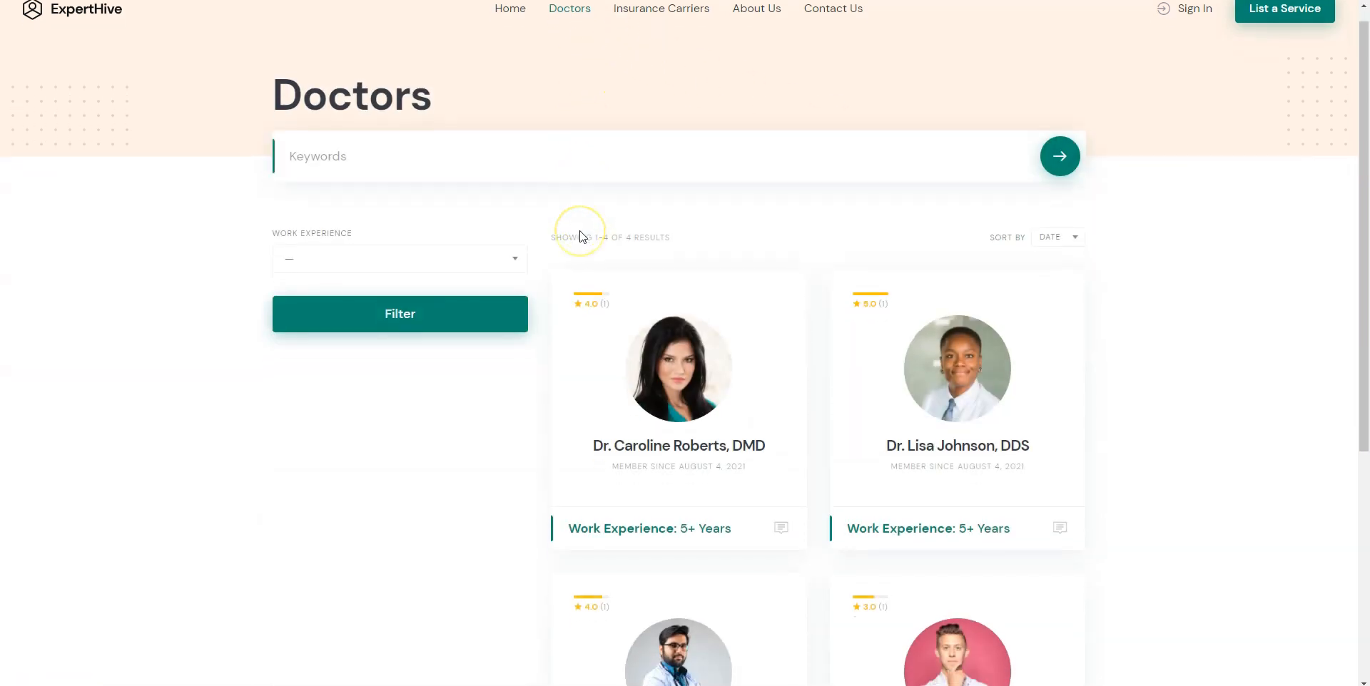
{"action": "scroll", "coordinate": [583, 236], "scroll_direction": "down", "scroll_amount": 4}
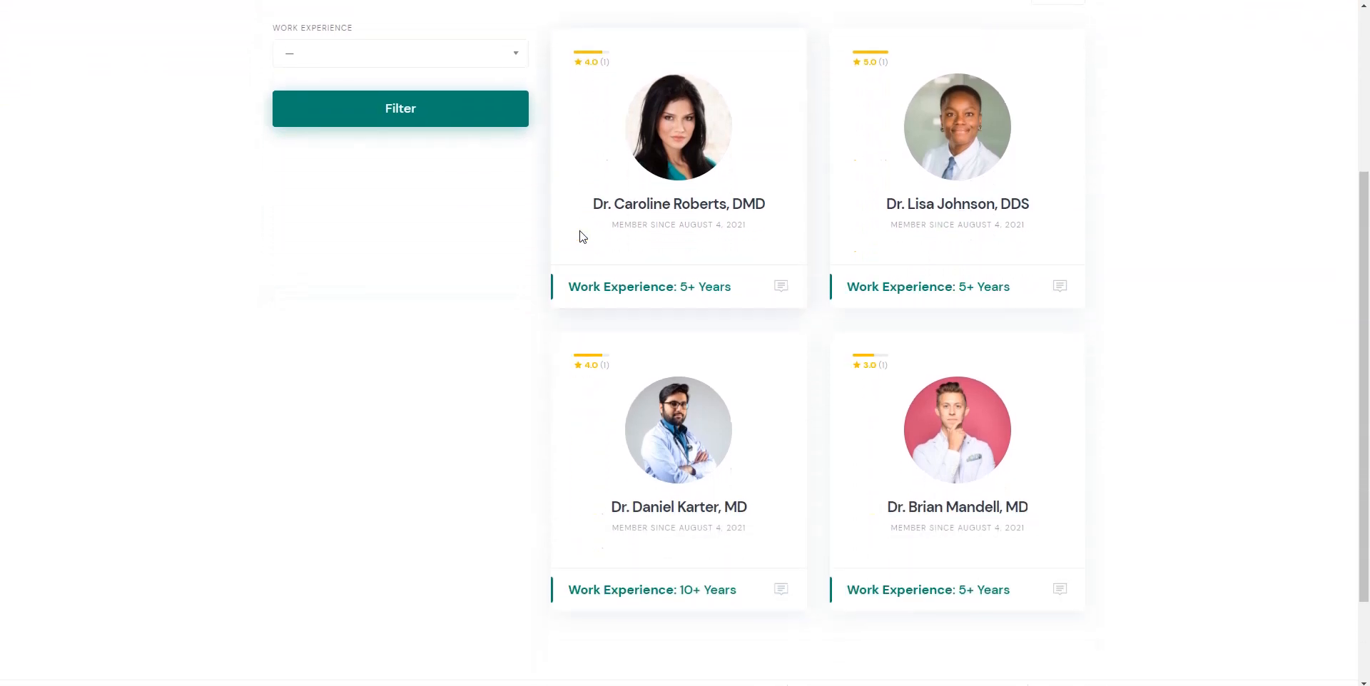
{"action": "scroll", "coordinate": [583, 236], "scroll_direction": "up", "scroll_amount": 1}
{"action": "scroll", "coordinate": [582, 236], "scroll_direction": "up", "scroll_amount": 3}
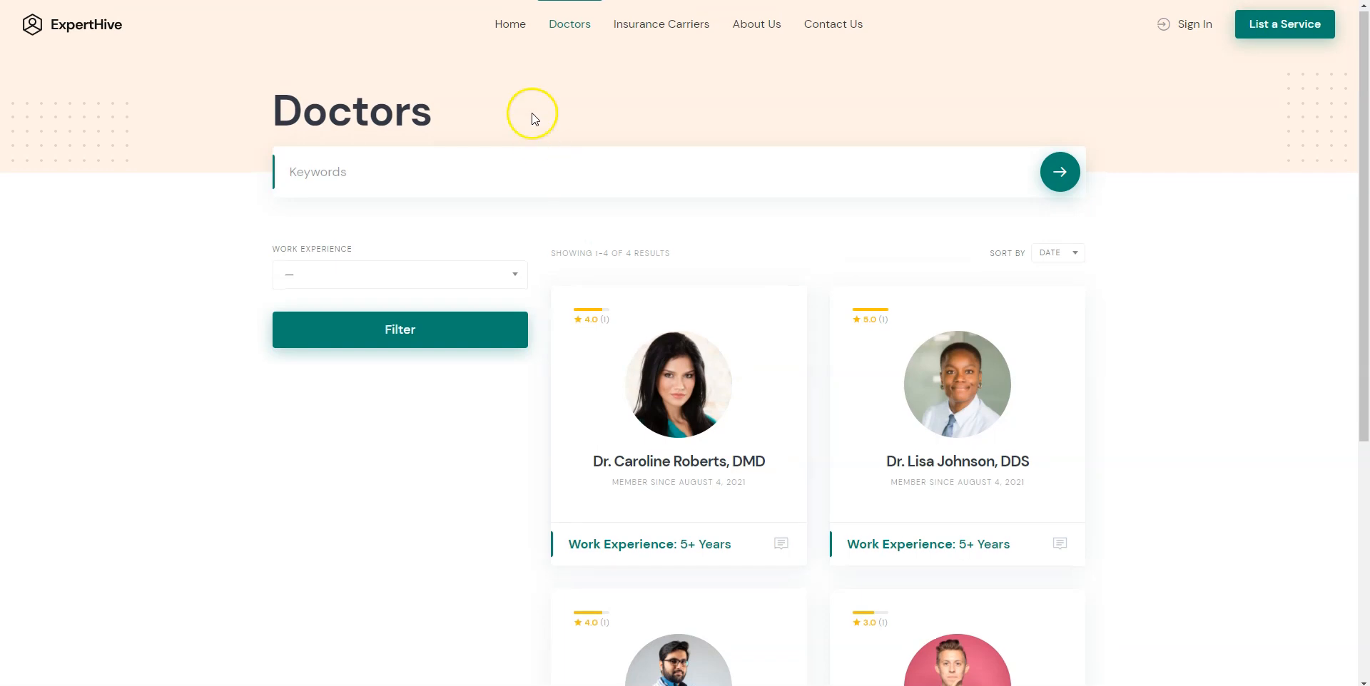
{"action": "left_click", "coordinate": [508, 25]}
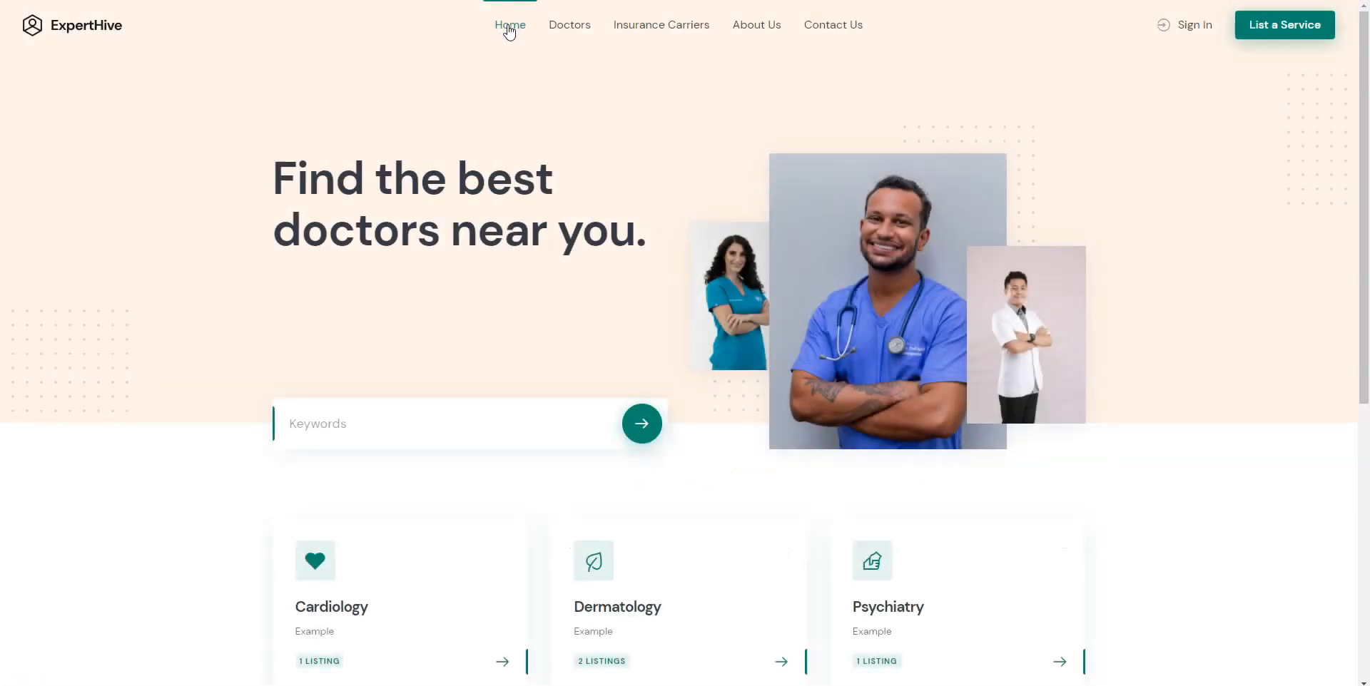
{"action": "scroll", "coordinate": [476, 119], "scroll_direction": "down", "scroll_amount": 4}
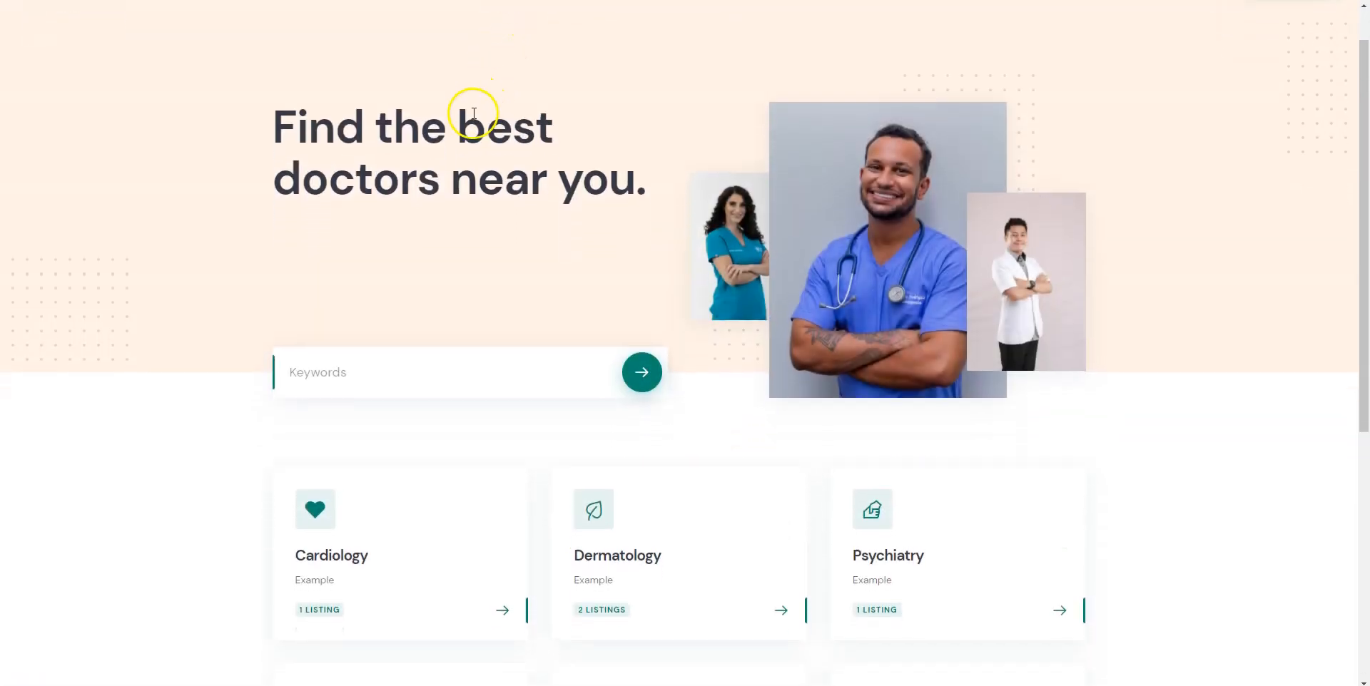
{"action": "scroll", "coordinate": [474, 114], "scroll_direction": "down", "scroll_amount": 2}
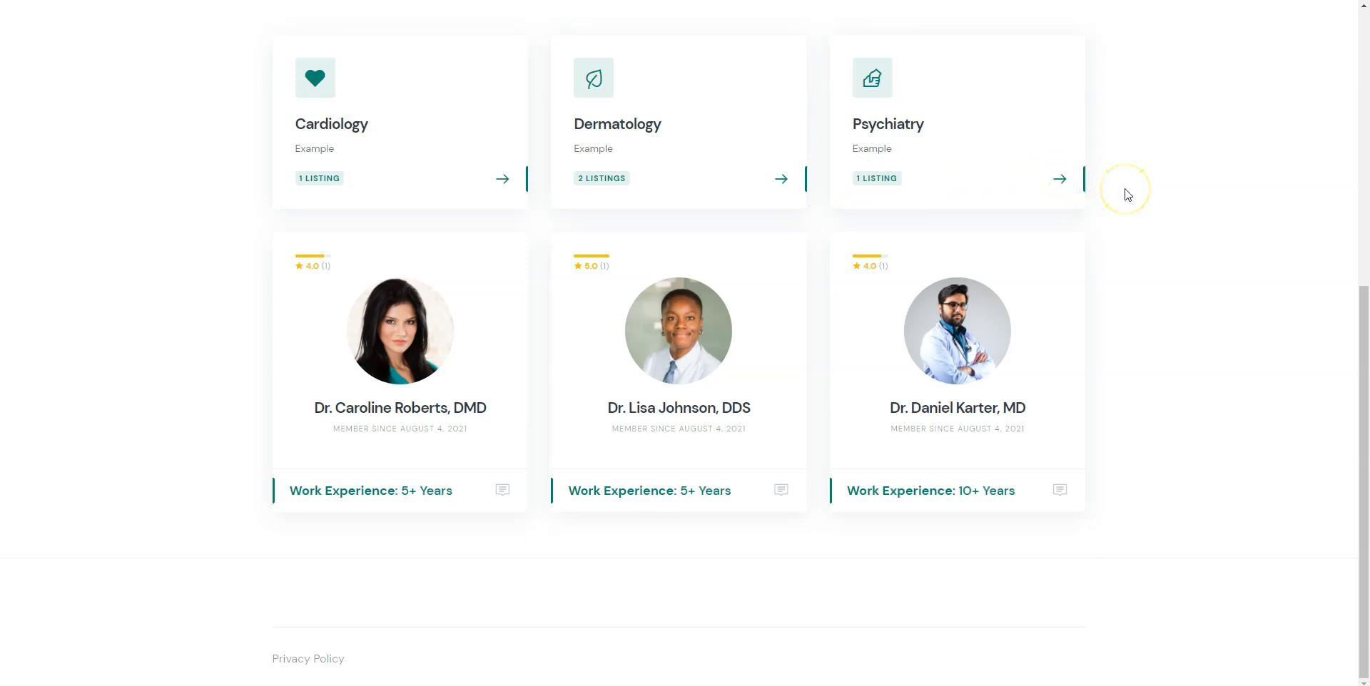
{"action": "scroll", "coordinate": [1127, 194], "scroll_direction": "up", "scroll_amount": 2}
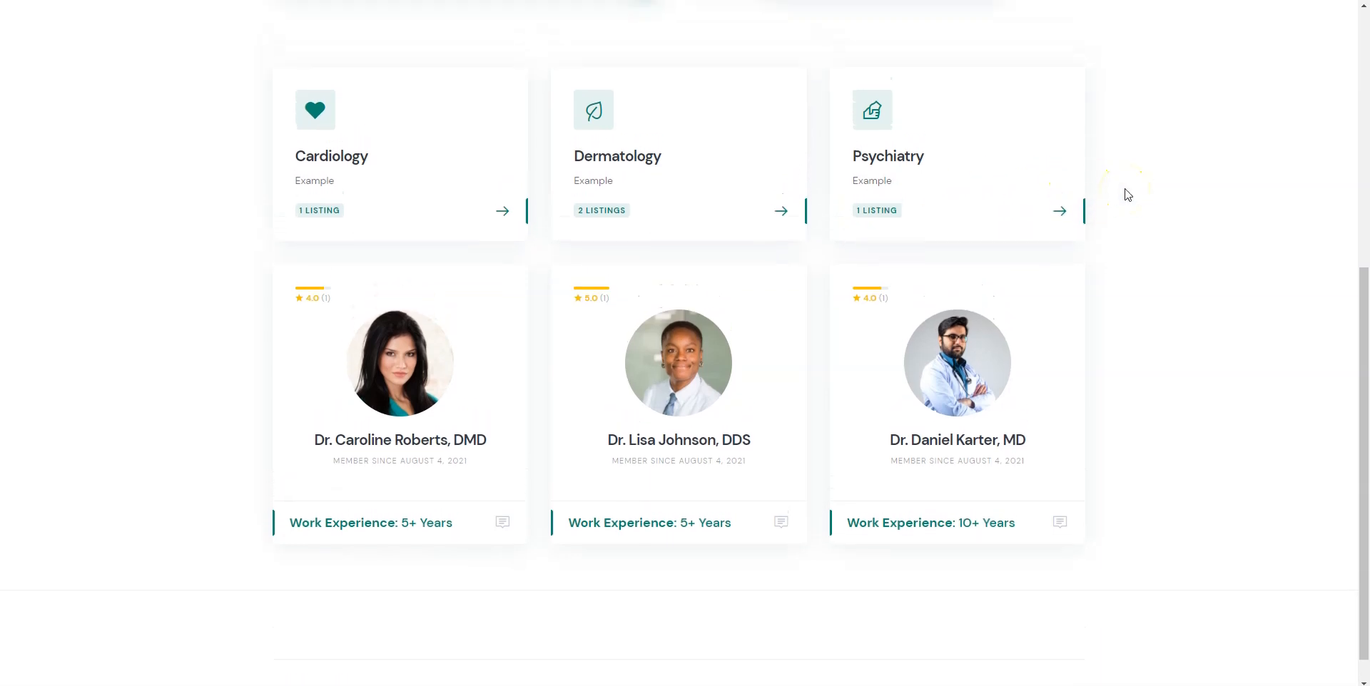
{"action": "scroll", "coordinate": [1127, 194], "scroll_direction": "up", "scroll_amount": 2}
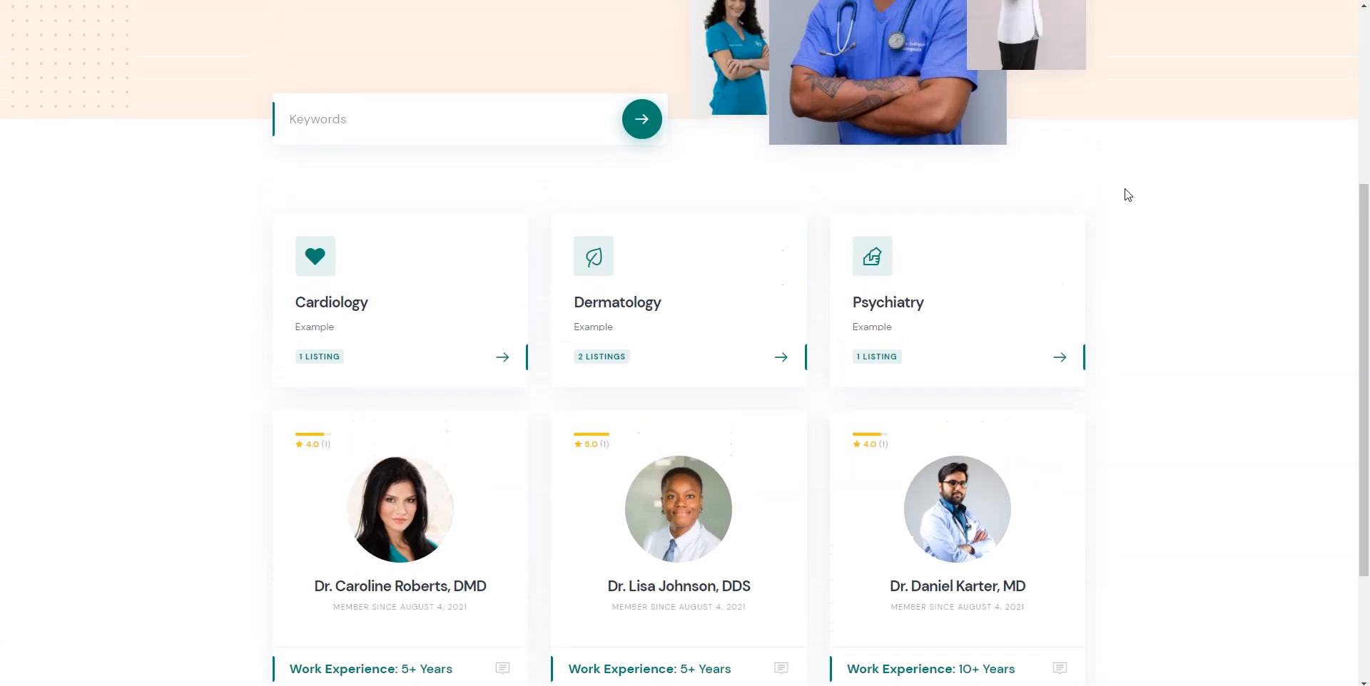
{"action": "scroll", "coordinate": [1127, 194], "scroll_direction": "up", "scroll_amount": 3}
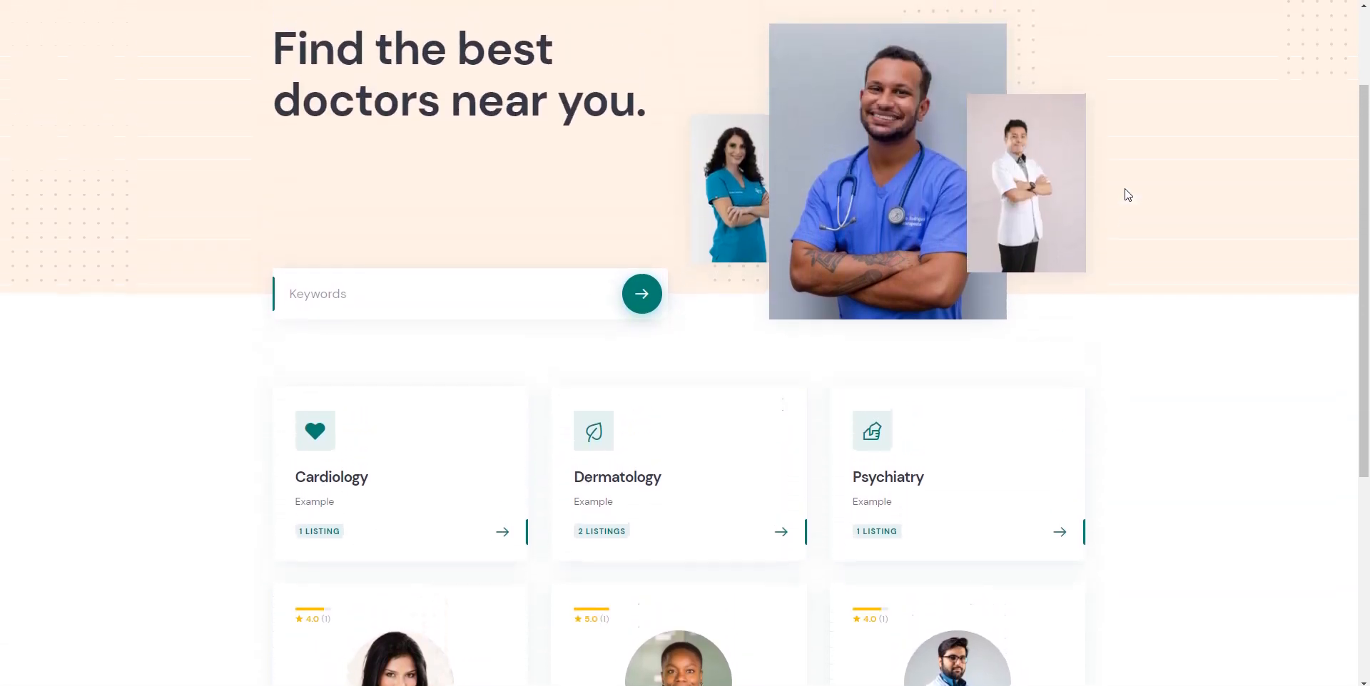
{"action": "scroll", "coordinate": [1127, 194], "scroll_direction": "up", "scroll_amount": 1}
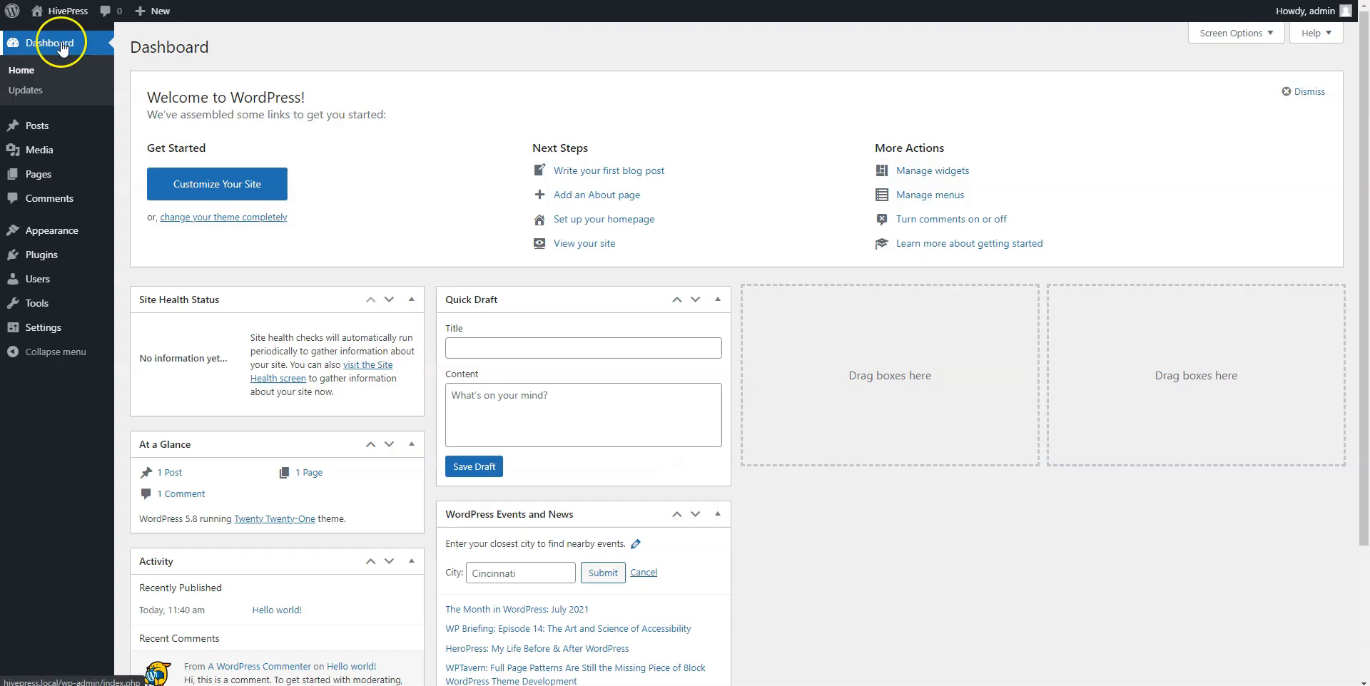
Upload ExpertHive.zip as a new theme, install it and activate it.
{"action": "left_click", "coordinate": [62, 44]}
{"action": "mouse_move", "coordinate": [77, 229]}
{"action": "left_click", "coordinate": [141, 233]}
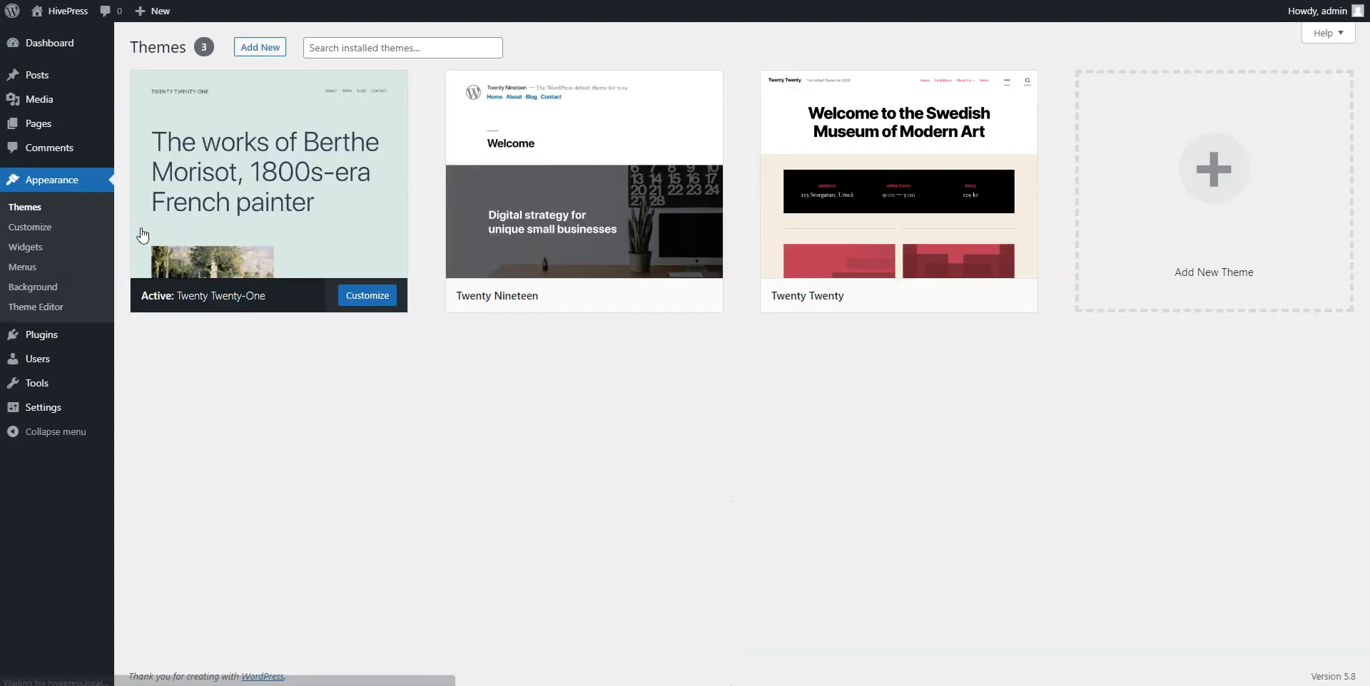
{"action": "left_click", "coordinate": [254, 52]}
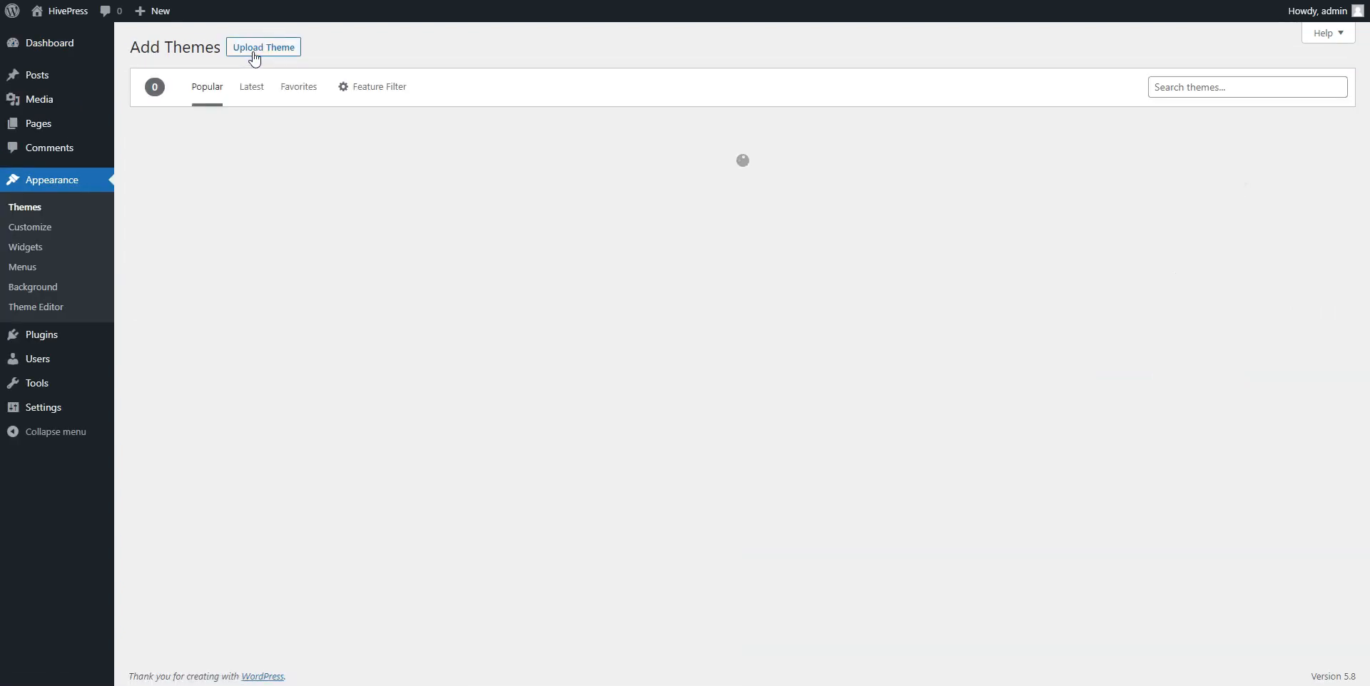
{"action": "left_click", "coordinate": [254, 55]}
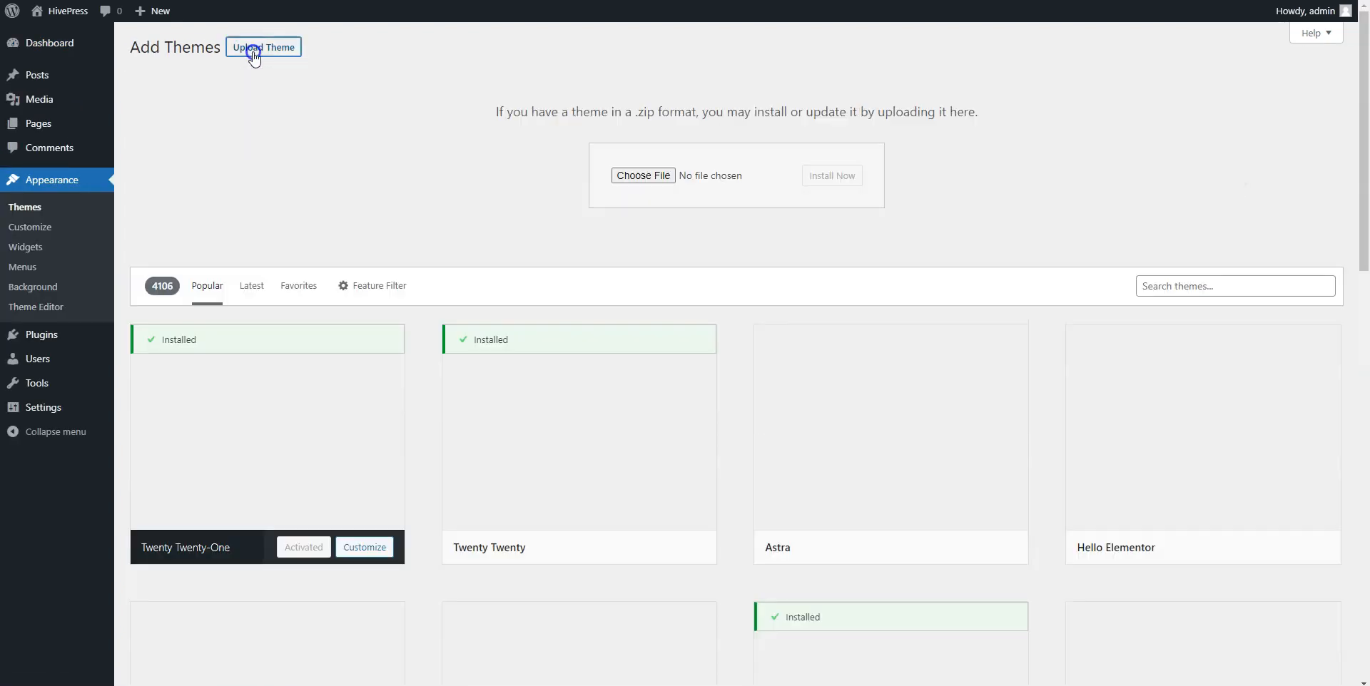
{"action": "left_click", "coordinate": [626, 175]}
{"action": "left_click", "coordinate": [270, 184]}
{"action": "left_click", "coordinate": [599, 399]}
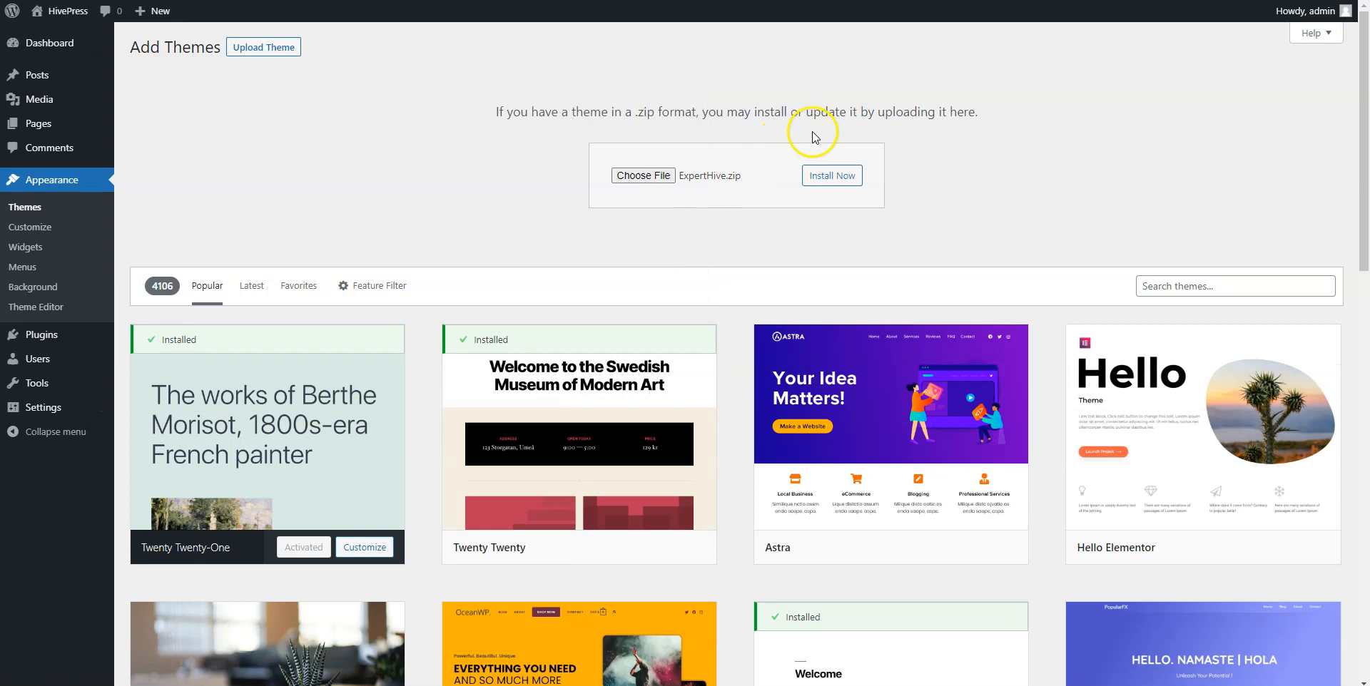
{"action": "left_click", "coordinate": [824, 177]}
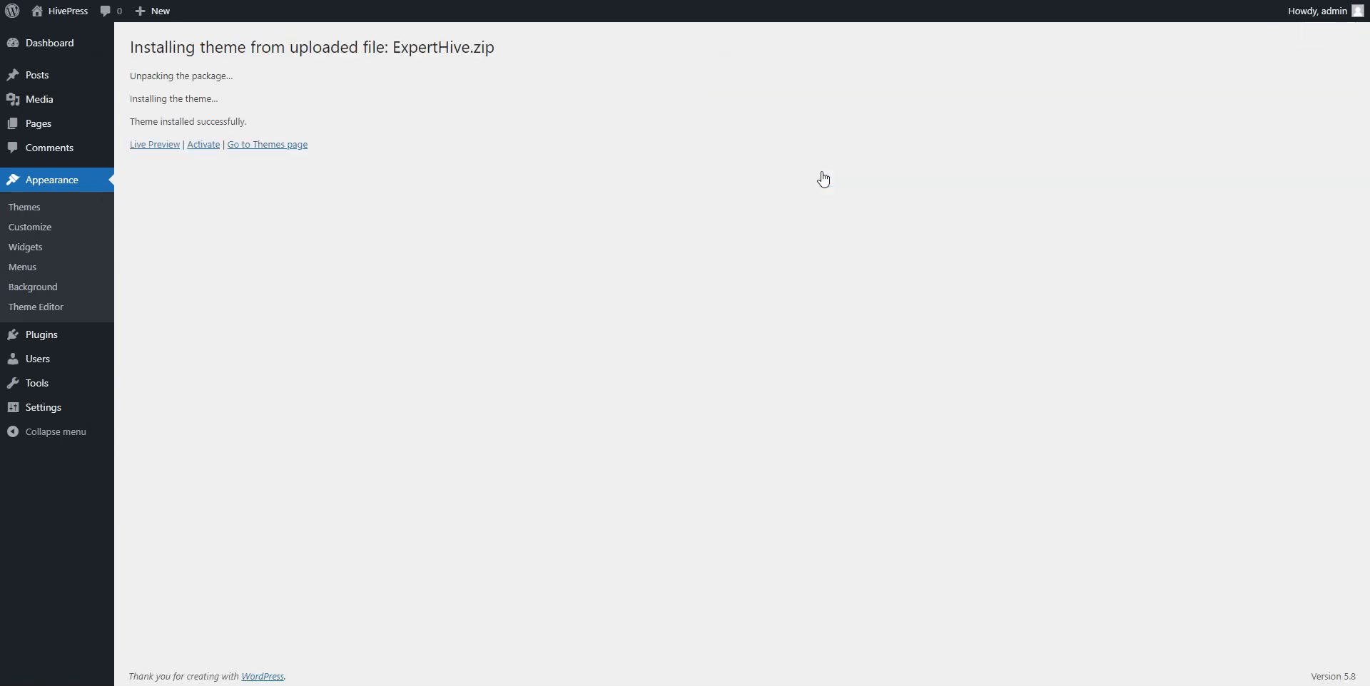
{"action": "left_click", "coordinate": [212, 145]}
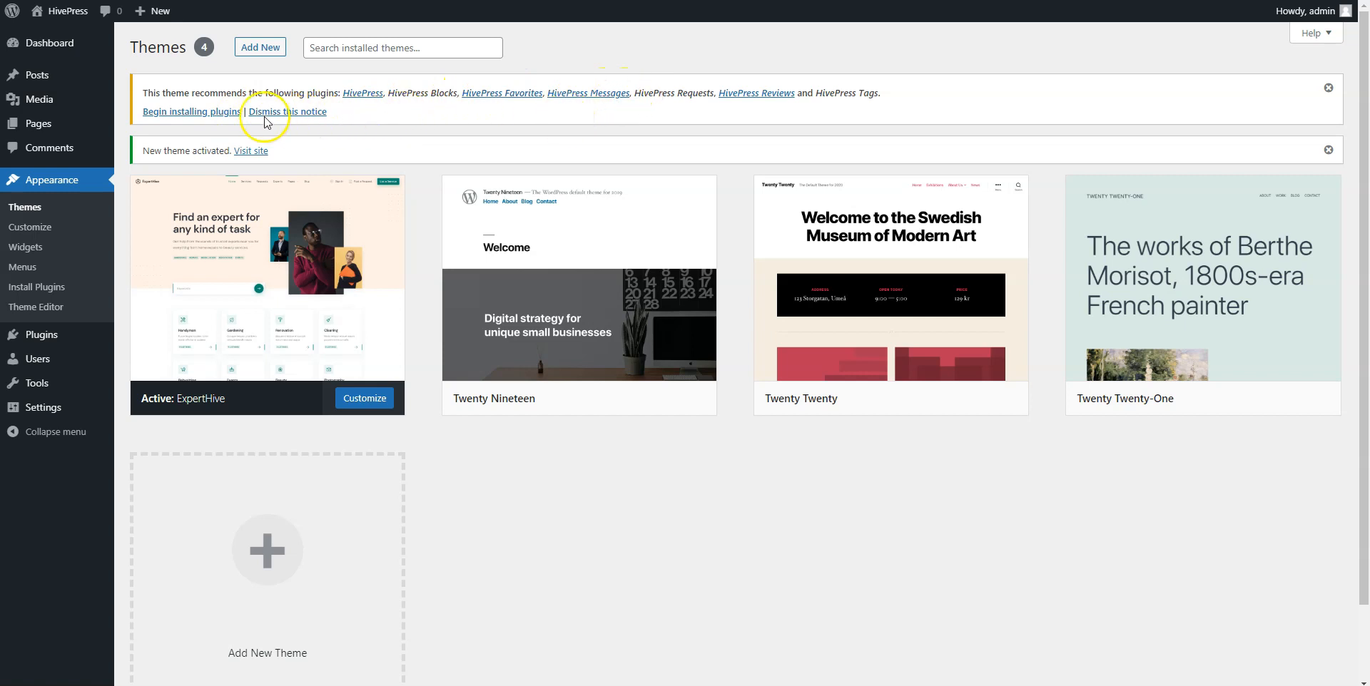
Bulk-install all seven recommended HivePress plugins.
{"action": "left_click", "coordinate": [223, 114]}
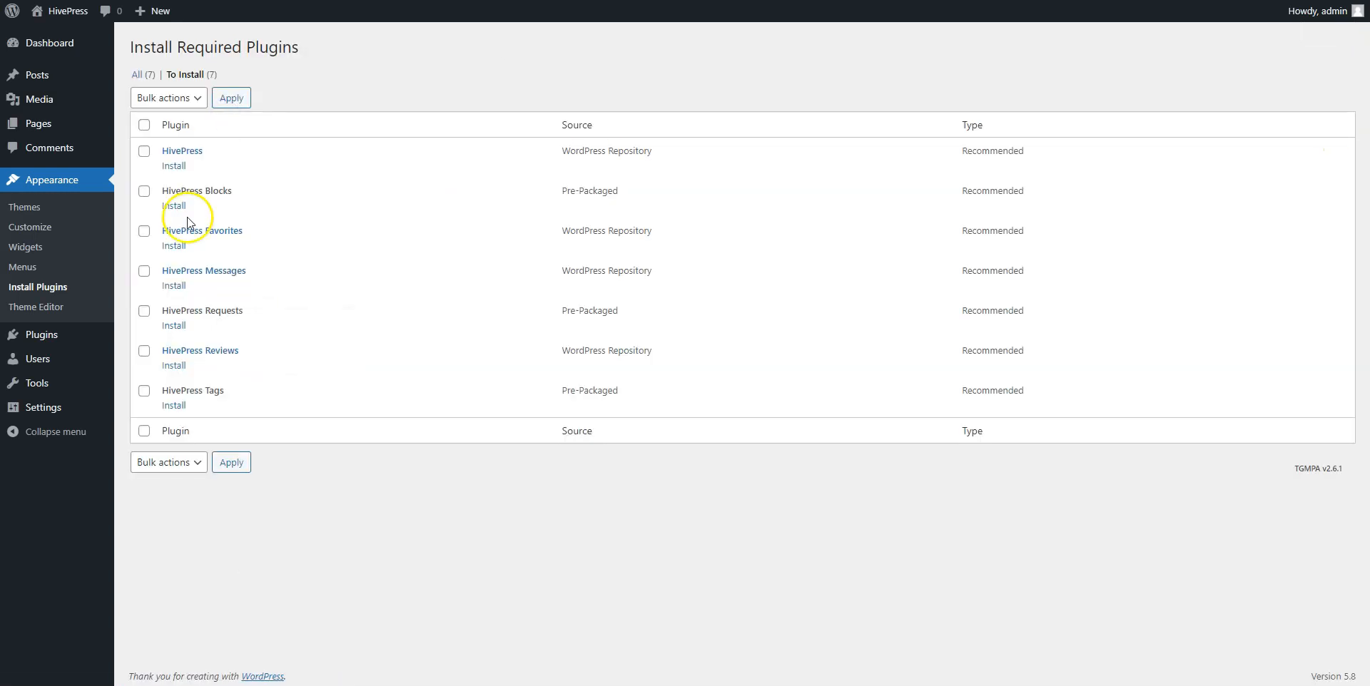
{"action": "left_click", "coordinate": [144, 430]}
{"action": "left_click", "coordinate": [171, 462]}
{"action": "left_click", "coordinate": [168, 492]}
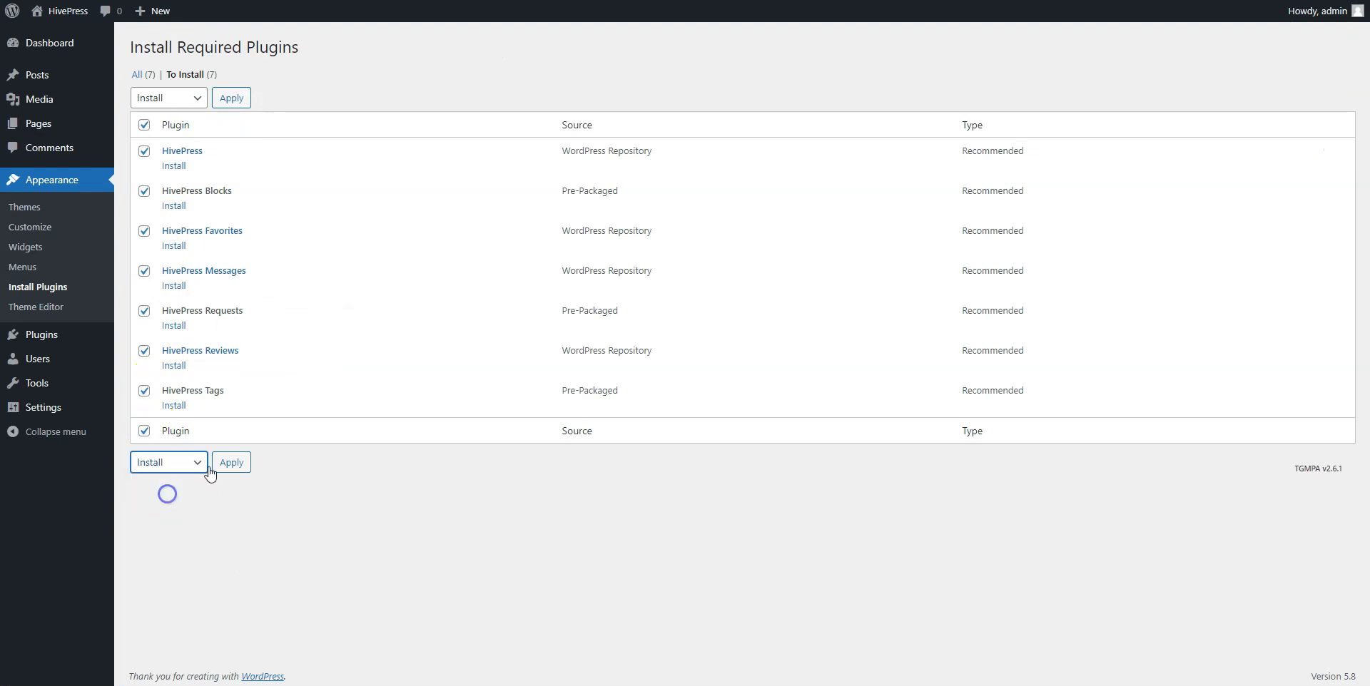
{"action": "left_click", "coordinate": [228, 464]}
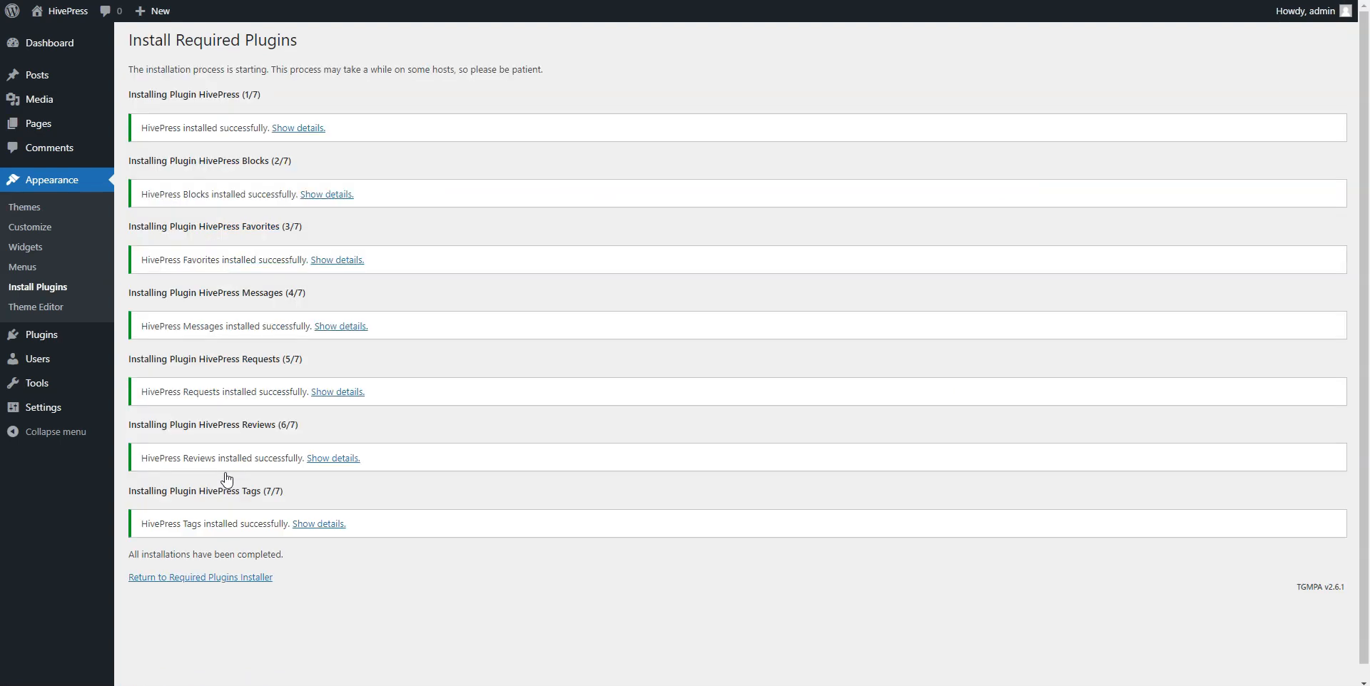
Back in the required plugins list, bulk-activate all seven installed plugins.
{"action": "left_click", "coordinate": [228, 577]}
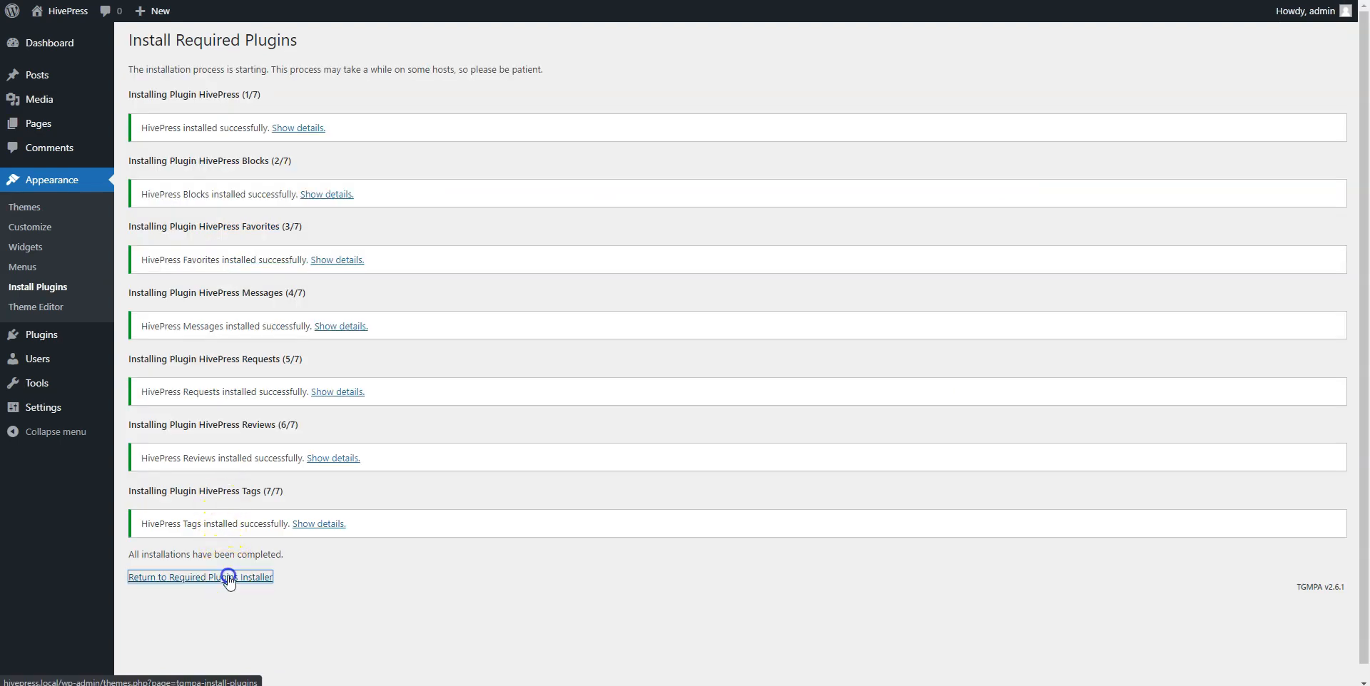
{"action": "left_click", "coordinate": [143, 431]}
{"action": "left_click", "coordinate": [167, 464]}
{"action": "left_click", "coordinate": [174, 525]}
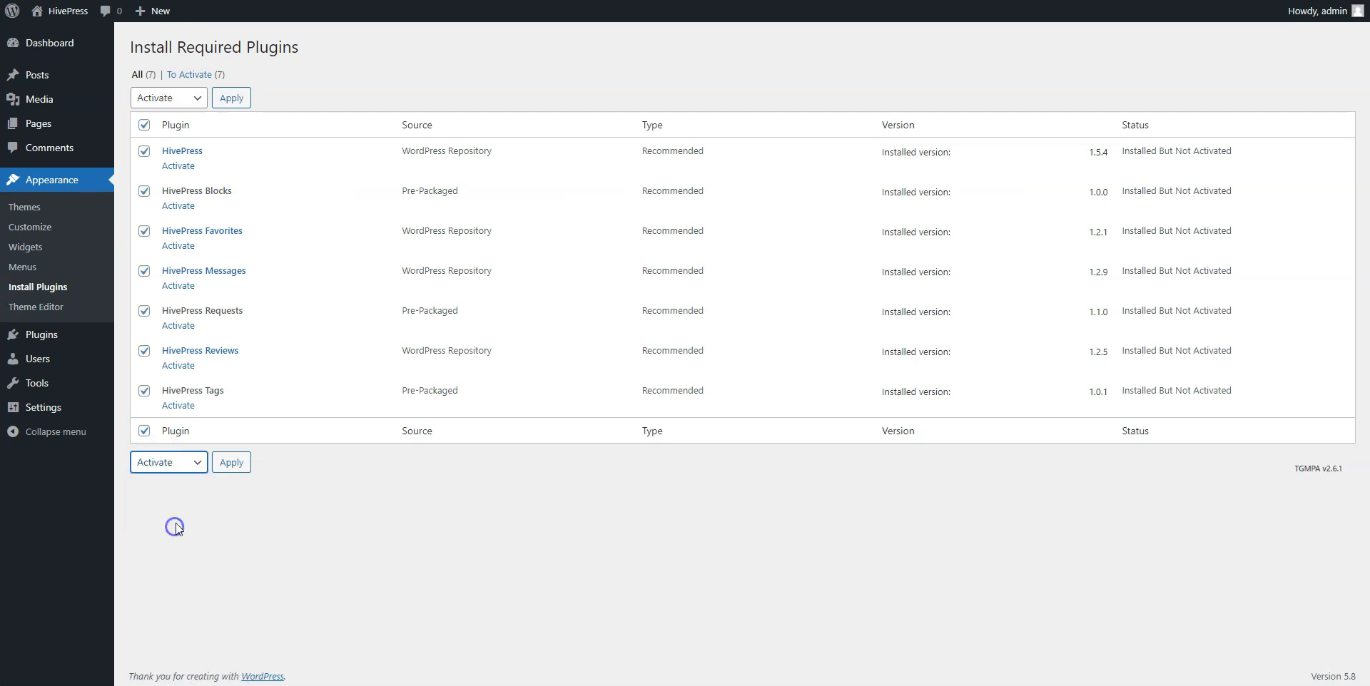
{"action": "left_click", "coordinate": [227, 464]}
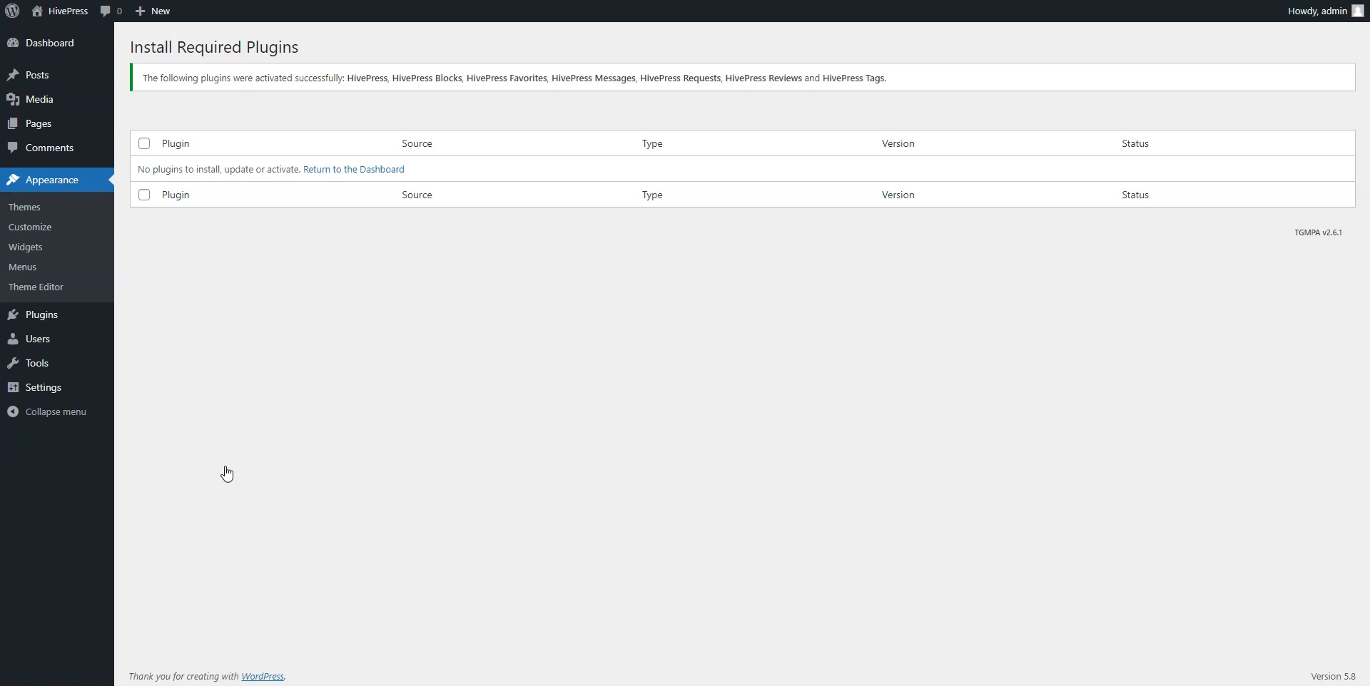
Upload hivepress-bookings.zip as a new plugin, install it and activate it.
{"action": "mouse_move", "coordinate": [54, 318]}
{"action": "left_click", "coordinate": [144, 344]}
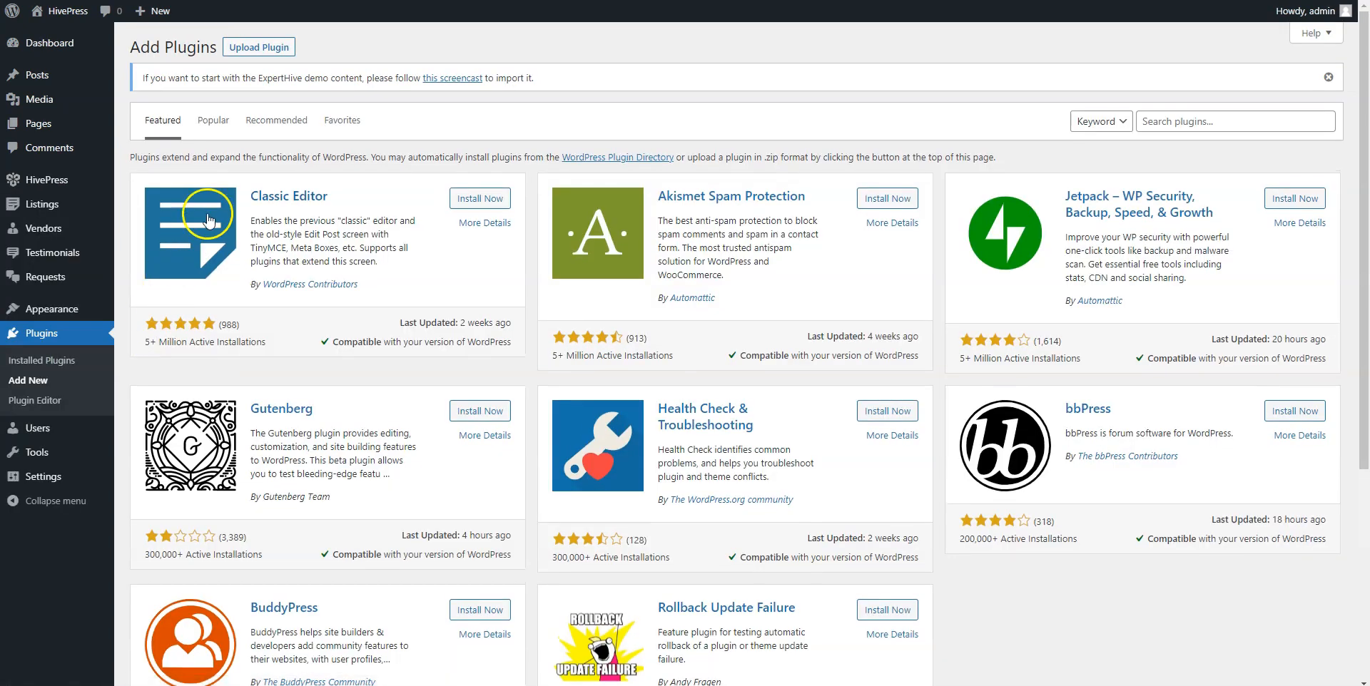
{"action": "left_click", "coordinate": [269, 50]}
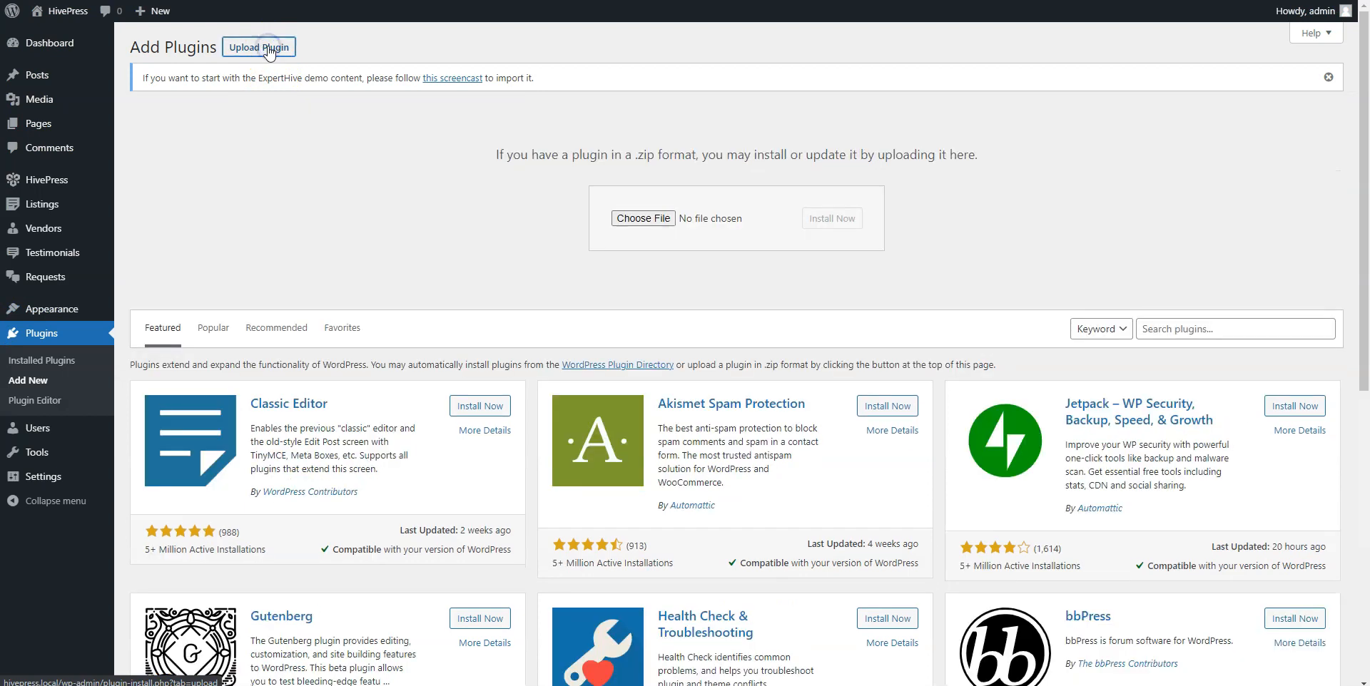
{"action": "left_click", "coordinate": [643, 217]}
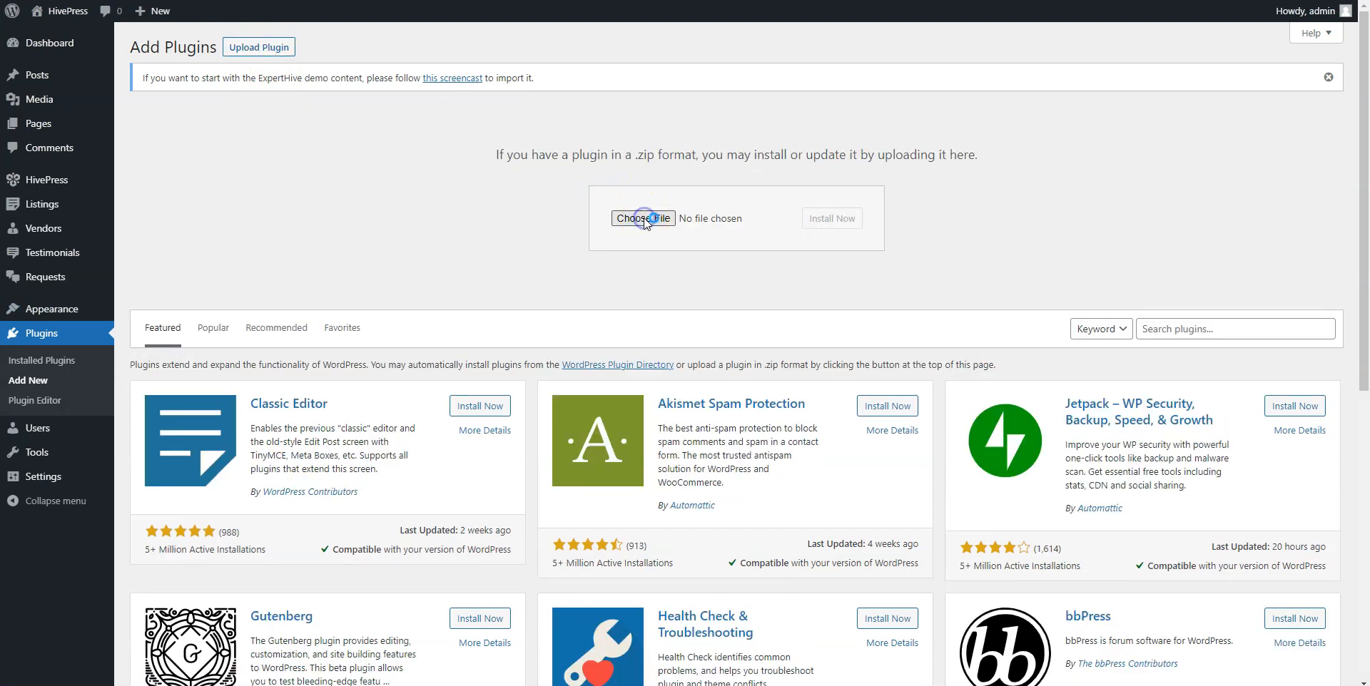
{"action": "left_click", "coordinate": [259, 182]}
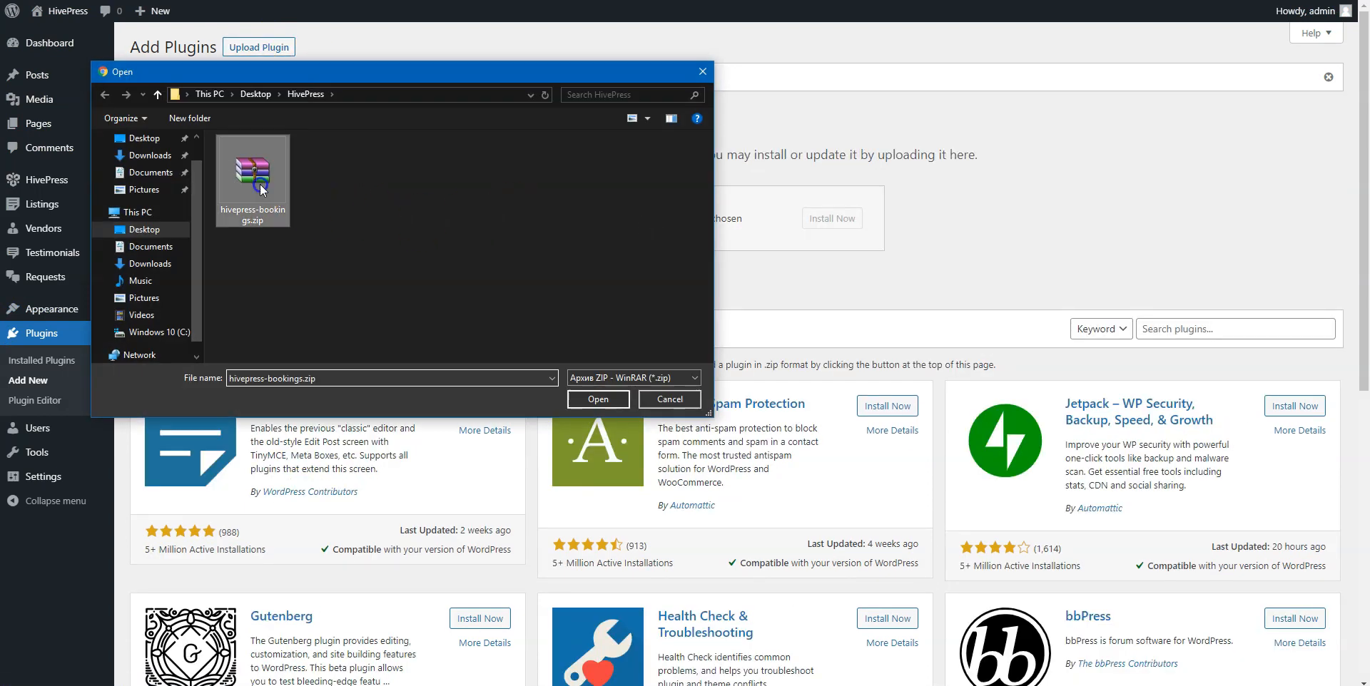
{"action": "left_click", "coordinate": [598, 399]}
{"action": "left_click", "coordinate": [830, 218]}
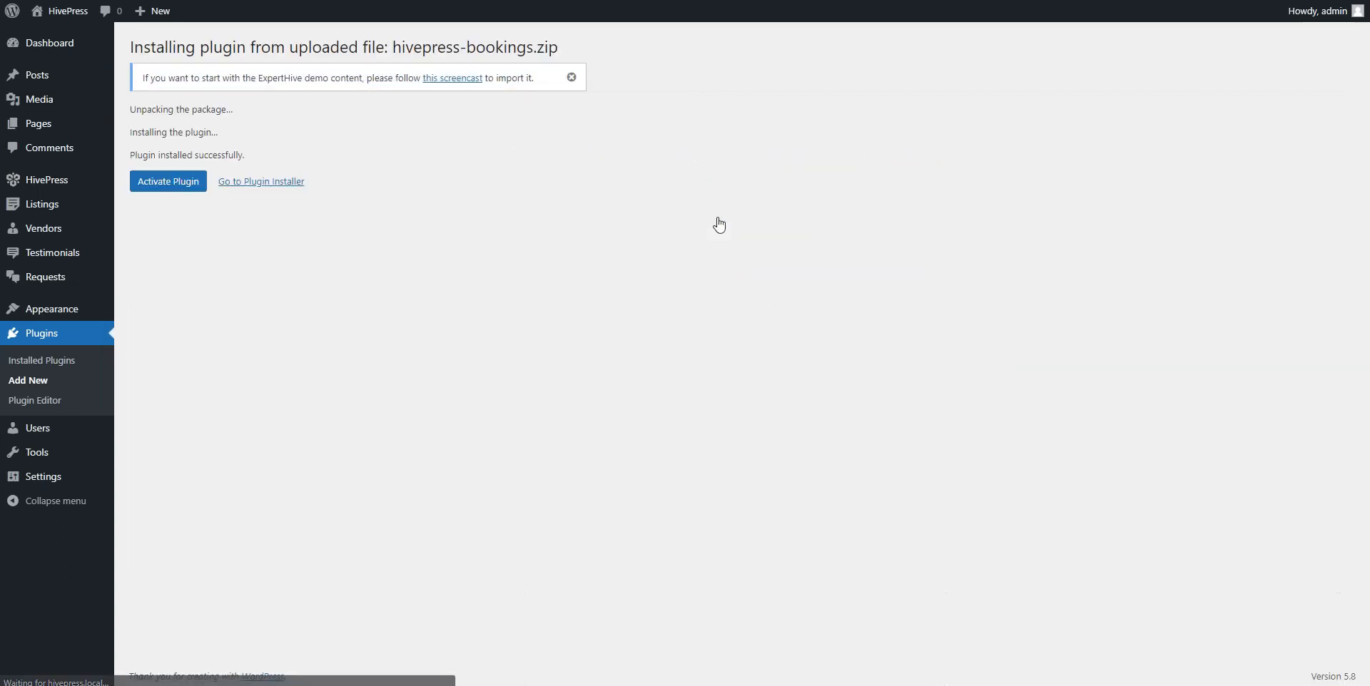
{"action": "left_click", "coordinate": [157, 188]}
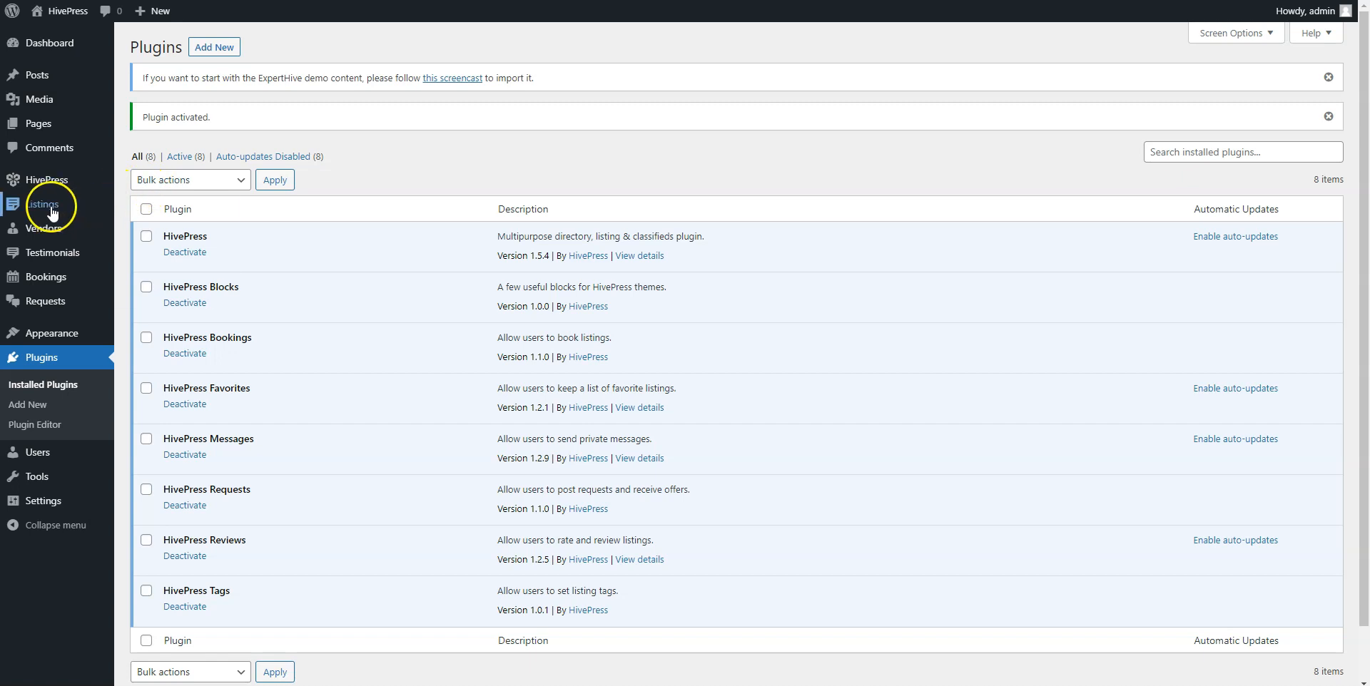
Add listing category Cardiology with description Example and the heart icon, then go to Attributes.
{"action": "mouse_move", "coordinate": [57, 205]}
{"action": "left_click", "coordinate": [146, 249]}
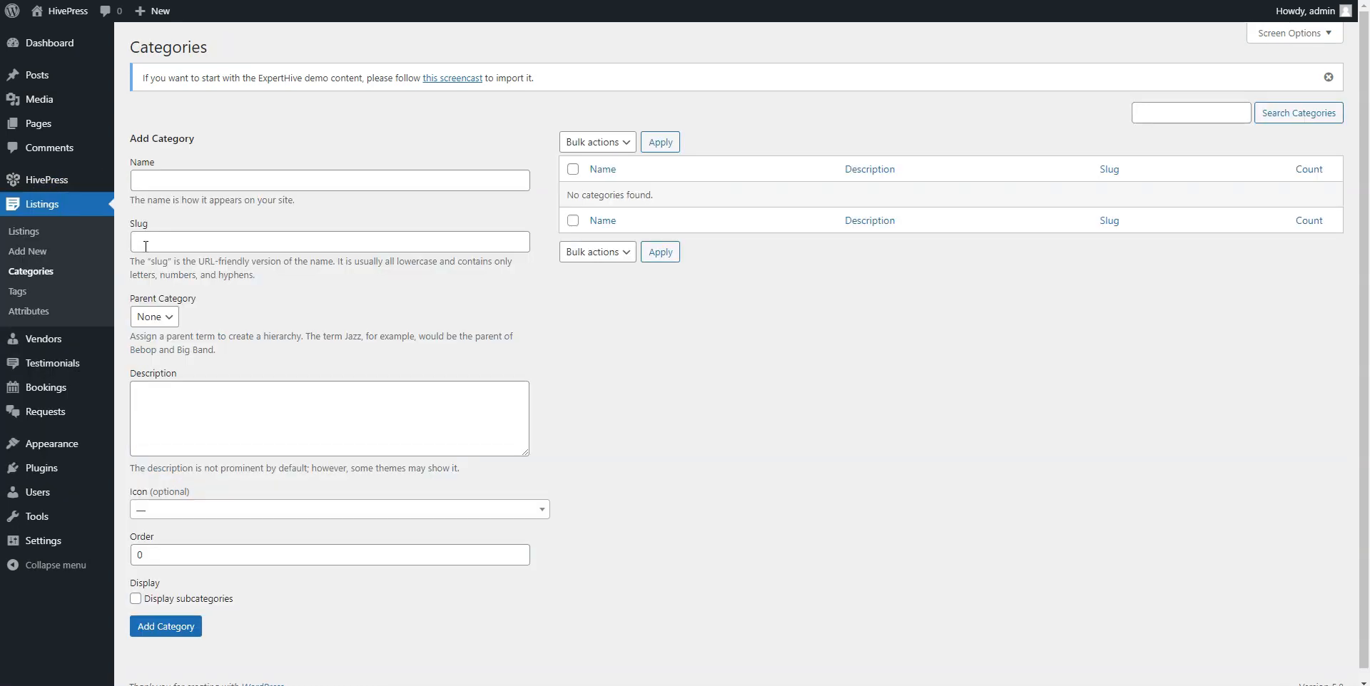
{"action": "left_click", "coordinate": [171, 181]}
{"action": "type", "text": "Cardiol"}
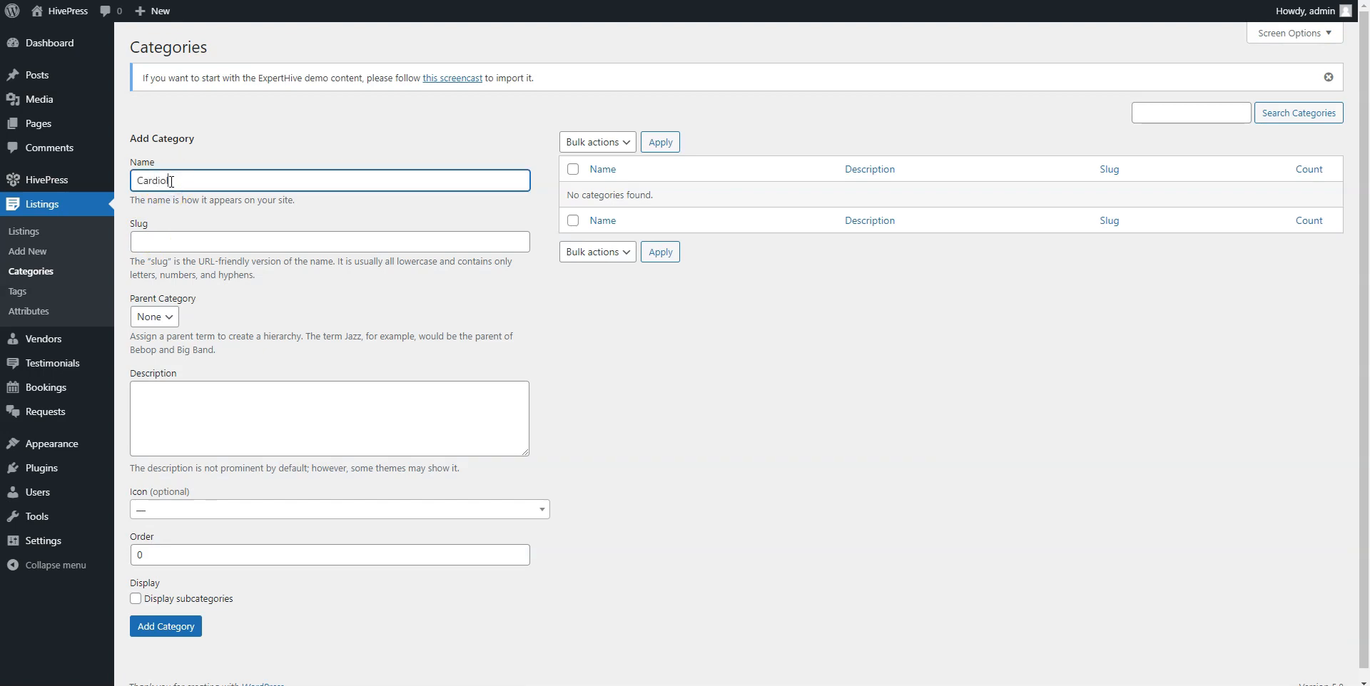
{"action": "type", "text": "ogy"}
{"action": "left_click", "coordinate": [198, 412]}
{"action": "type", "text": "Example"}
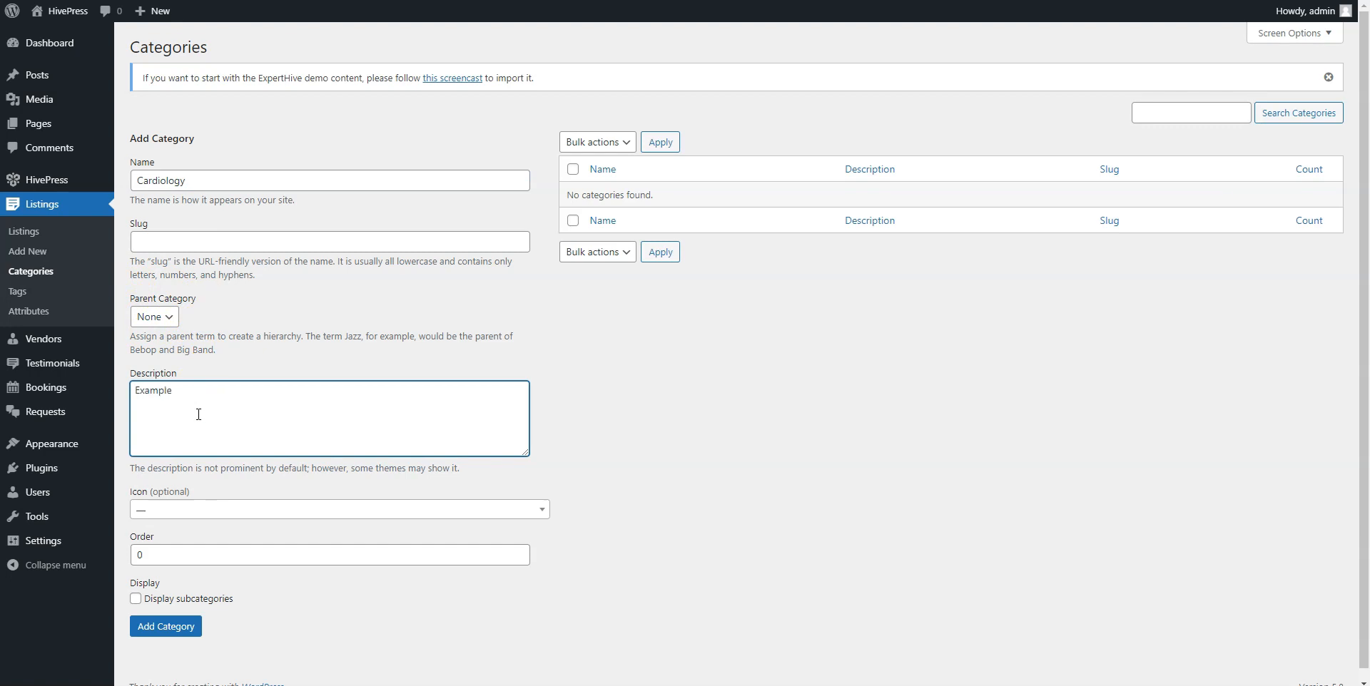
{"action": "left_click", "coordinate": [198, 511]}
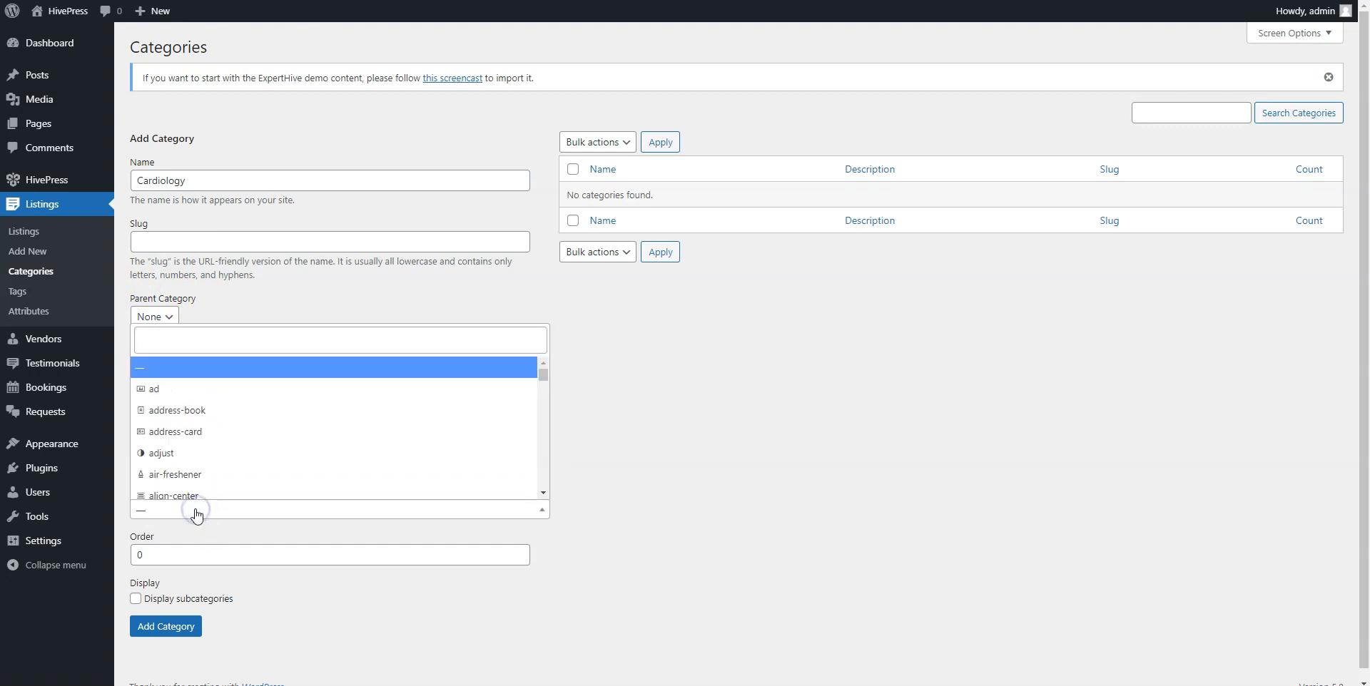
{"action": "left_click", "coordinate": [178, 342]}
{"action": "type", "text": "hear"}
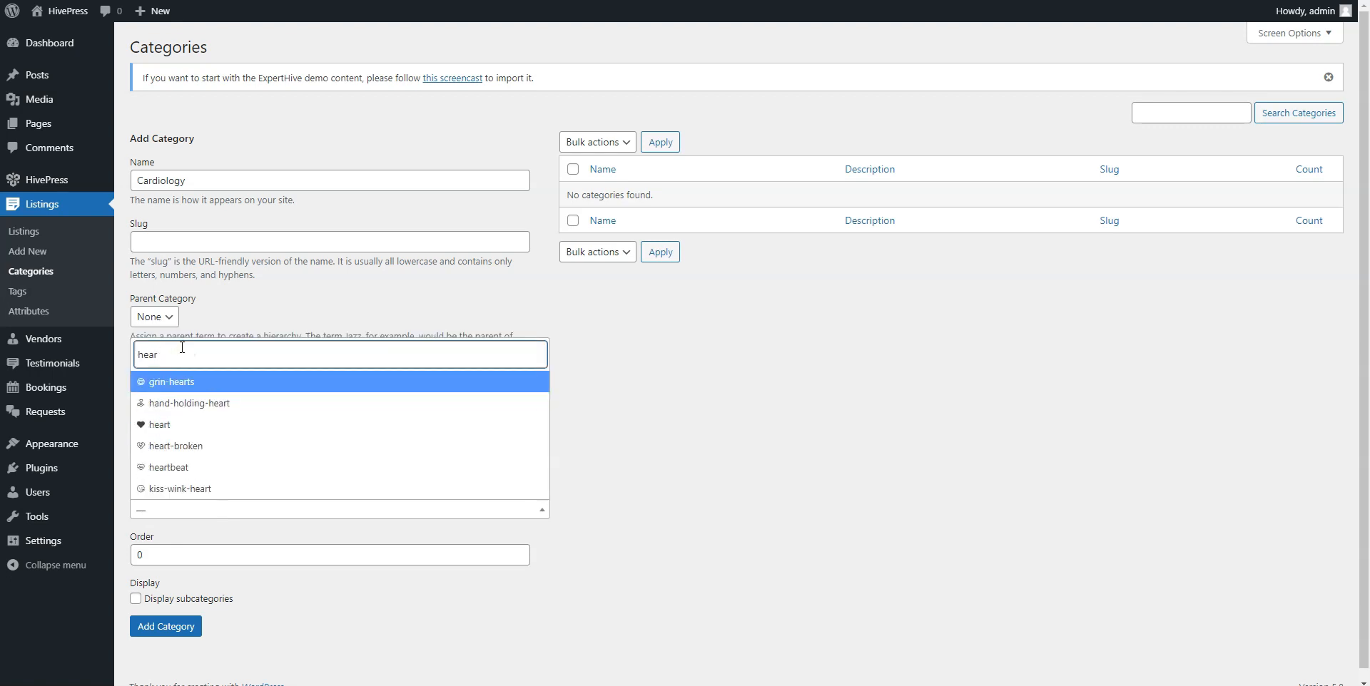
{"action": "left_click", "coordinate": [154, 425]}
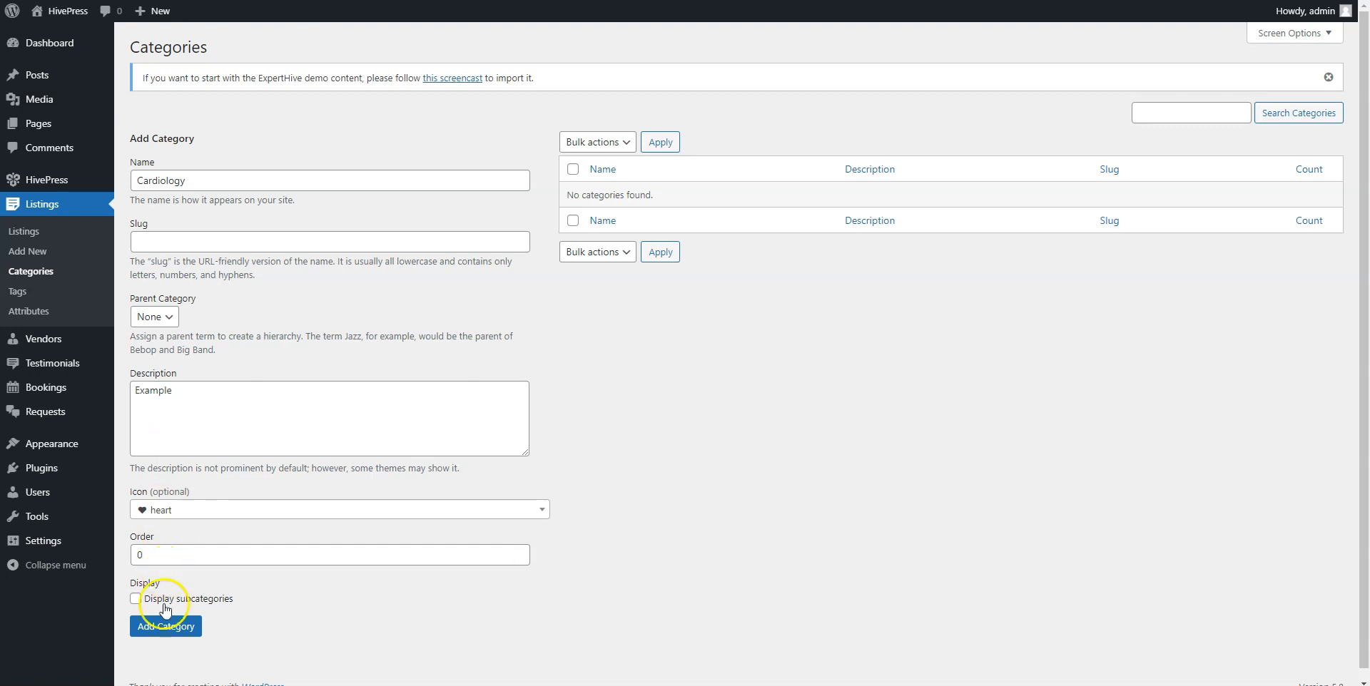
{"action": "left_click", "coordinate": [165, 627]}
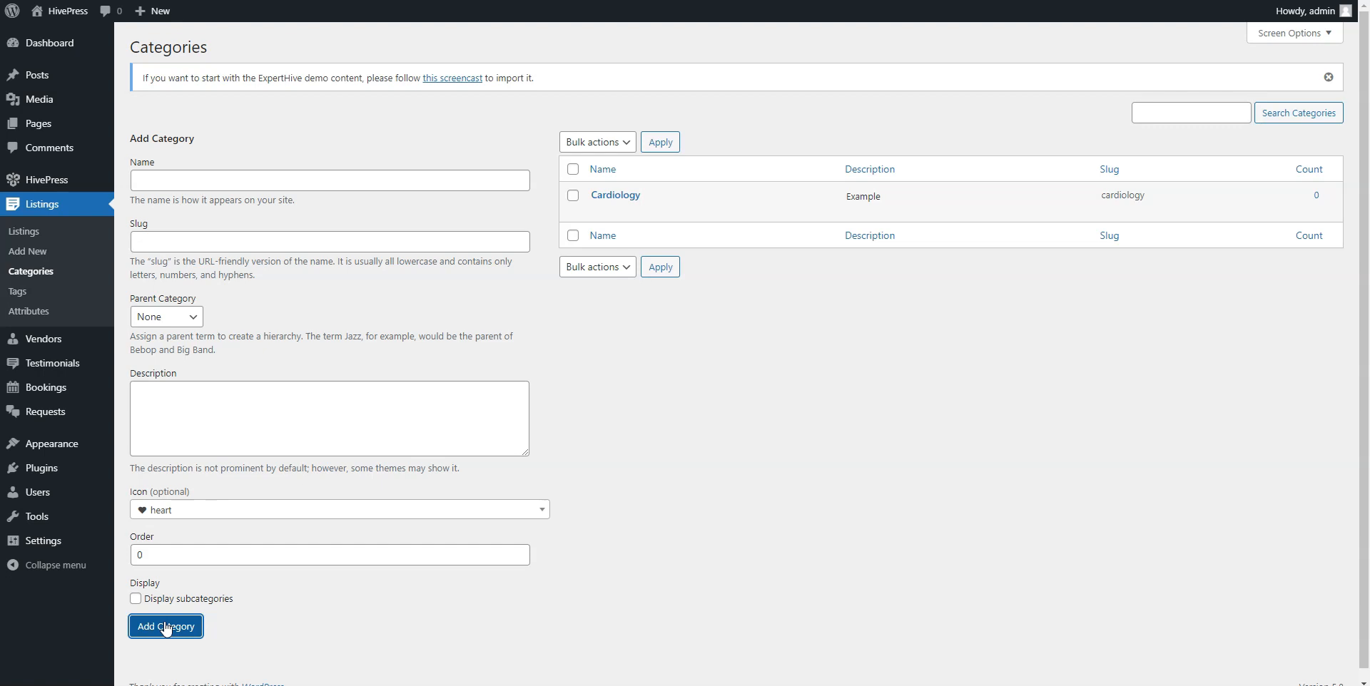
{"action": "left_click", "coordinate": [29, 311]}
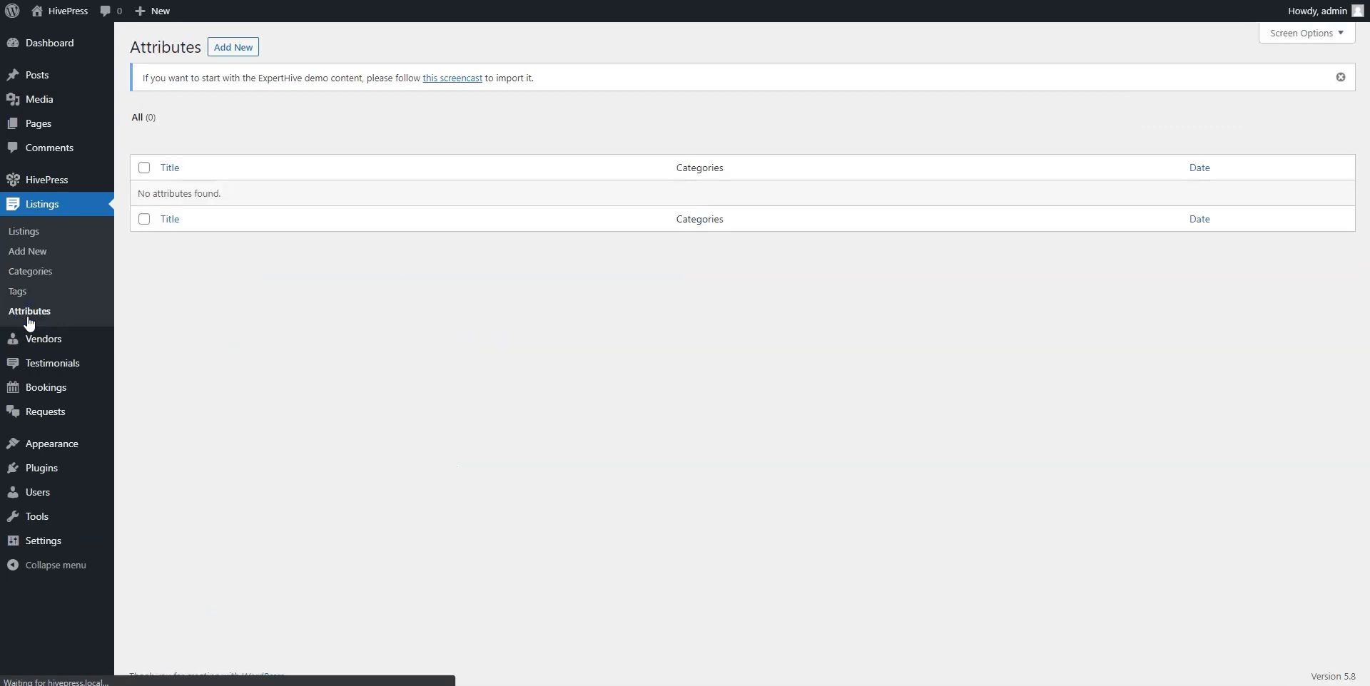
Start a new listing attribute titled Price, front-end editable, with field type Number.
{"action": "left_click", "coordinate": [229, 50]}
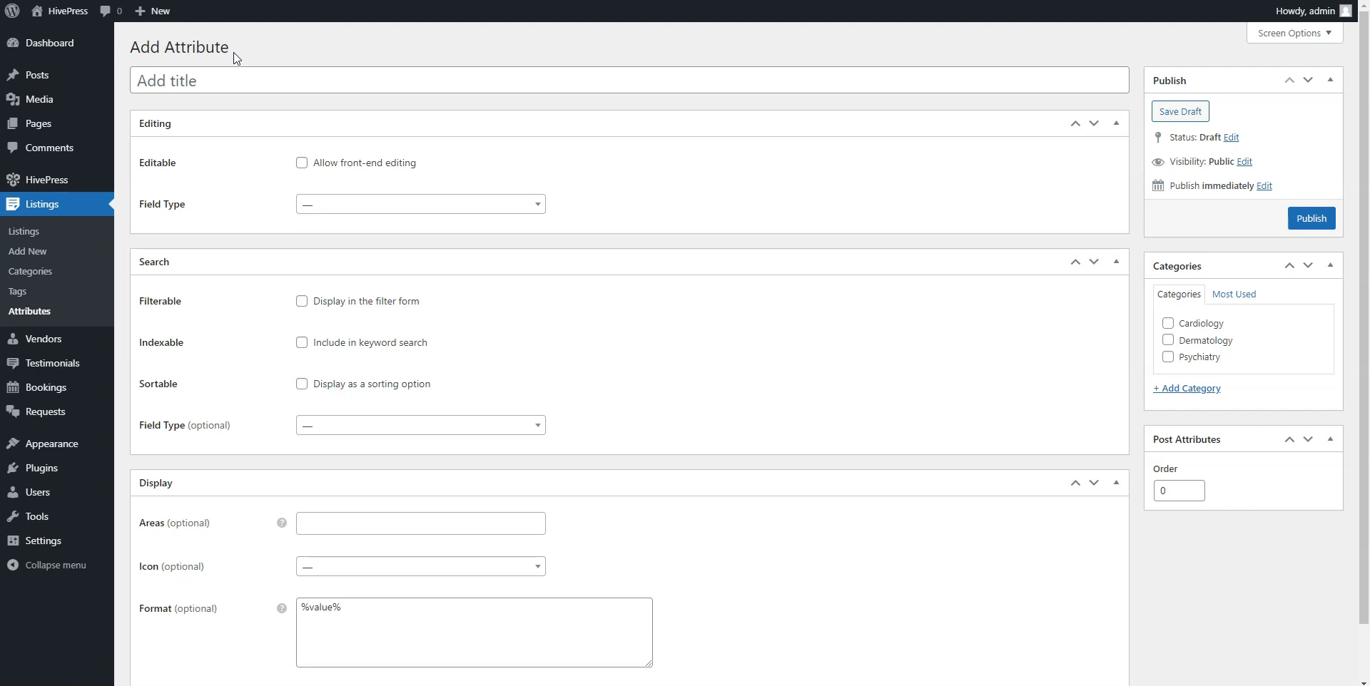
{"action": "left_click", "coordinate": [234, 74]}
{"action": "type", "text": "Pri"}
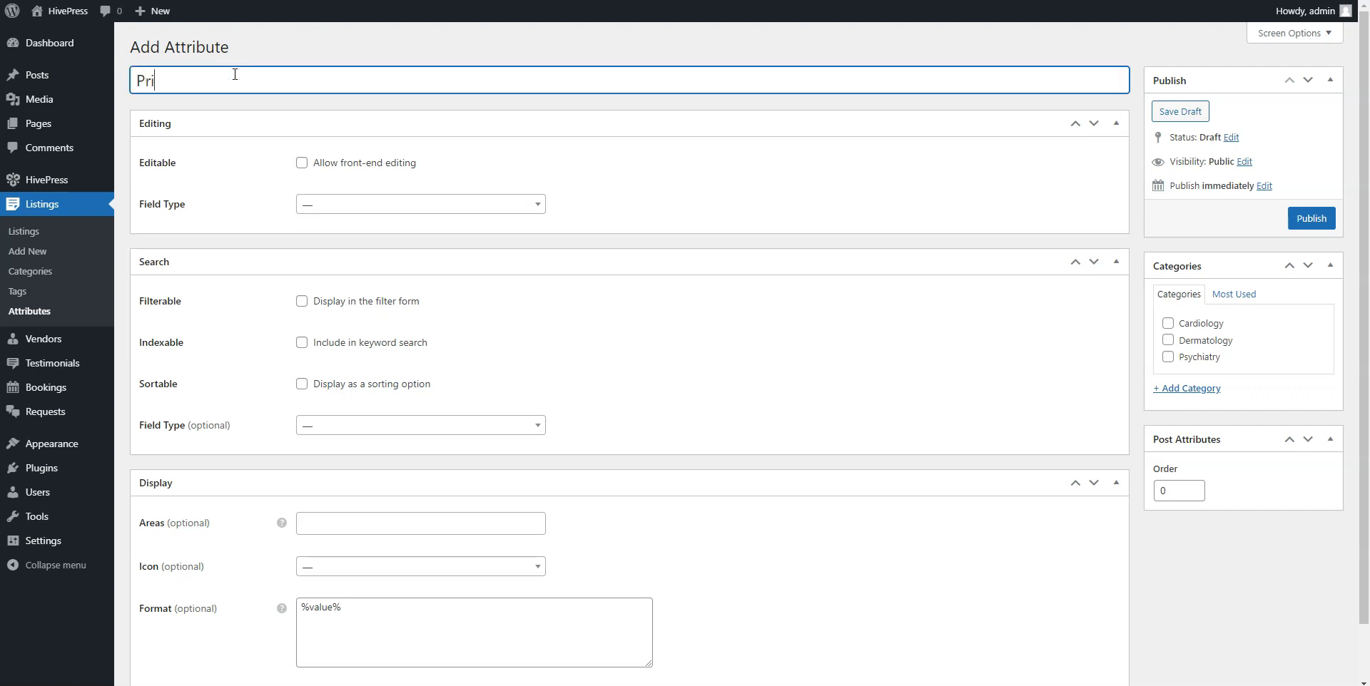
{"action": "type", "text": "ce"}
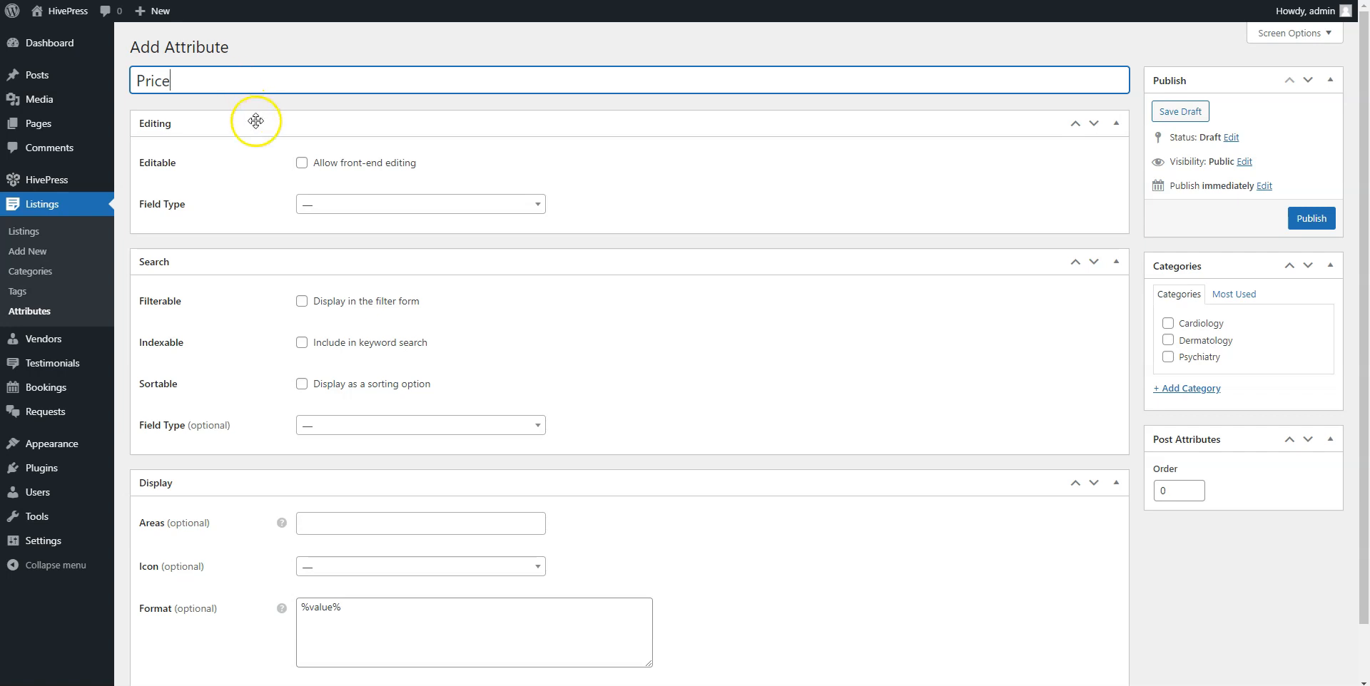
{"action": "left_click", "coordinate": [301, 163]}
{"action": "left_click", "coordinate": [324, 244]}
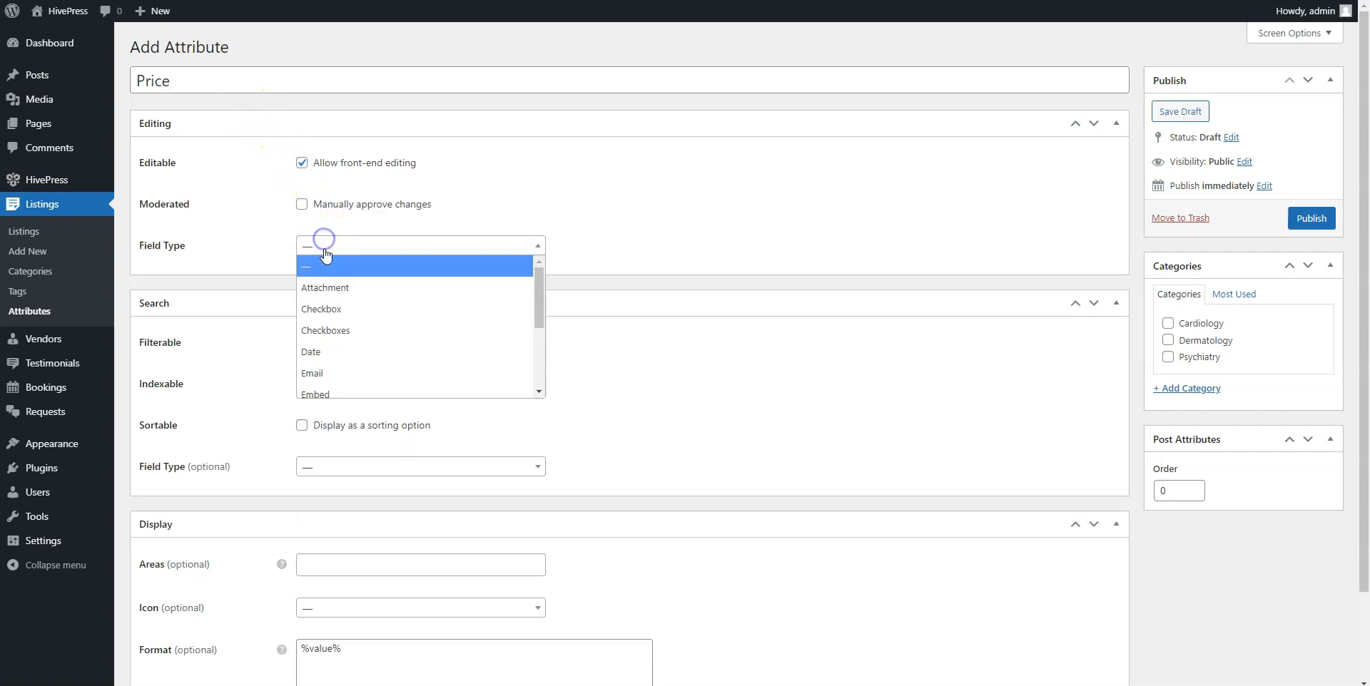
{"action": "scroll", "coordinate": [329, 331], "scroll_direction": "down", "scroll_amount": 3}
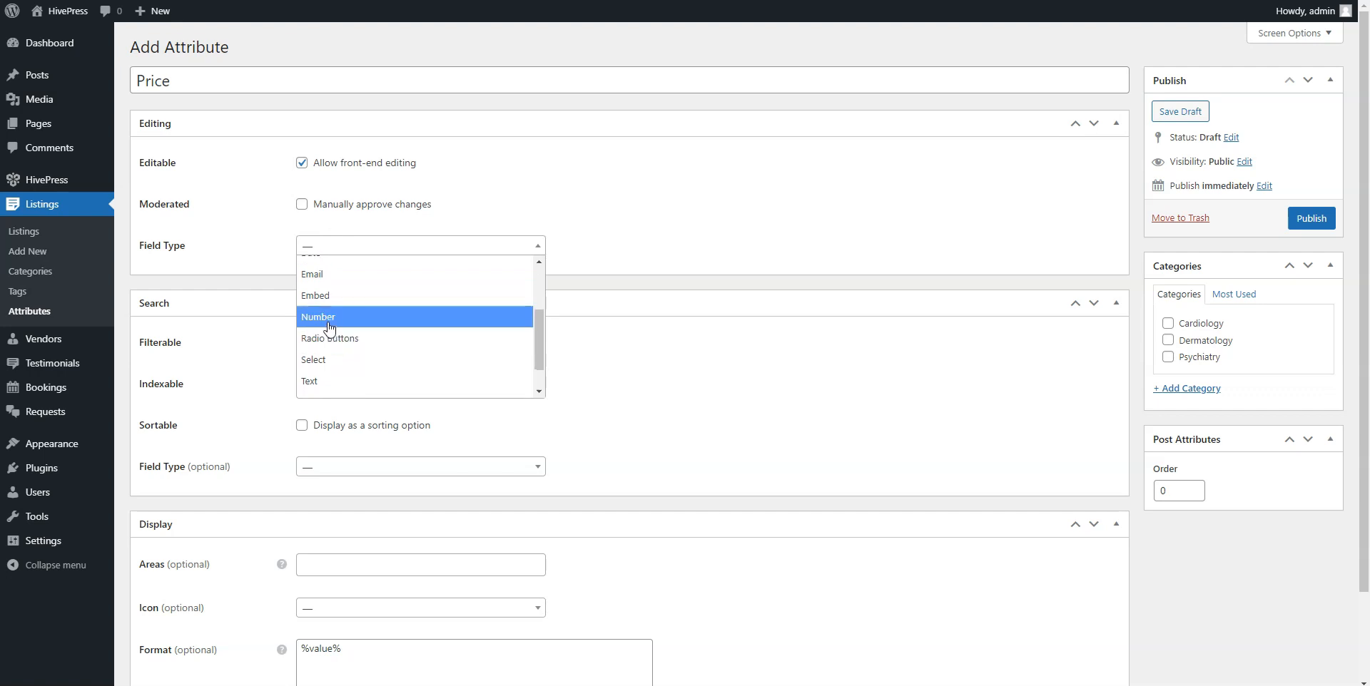
{"action": "left_click", "coordinate": [328, 318]}
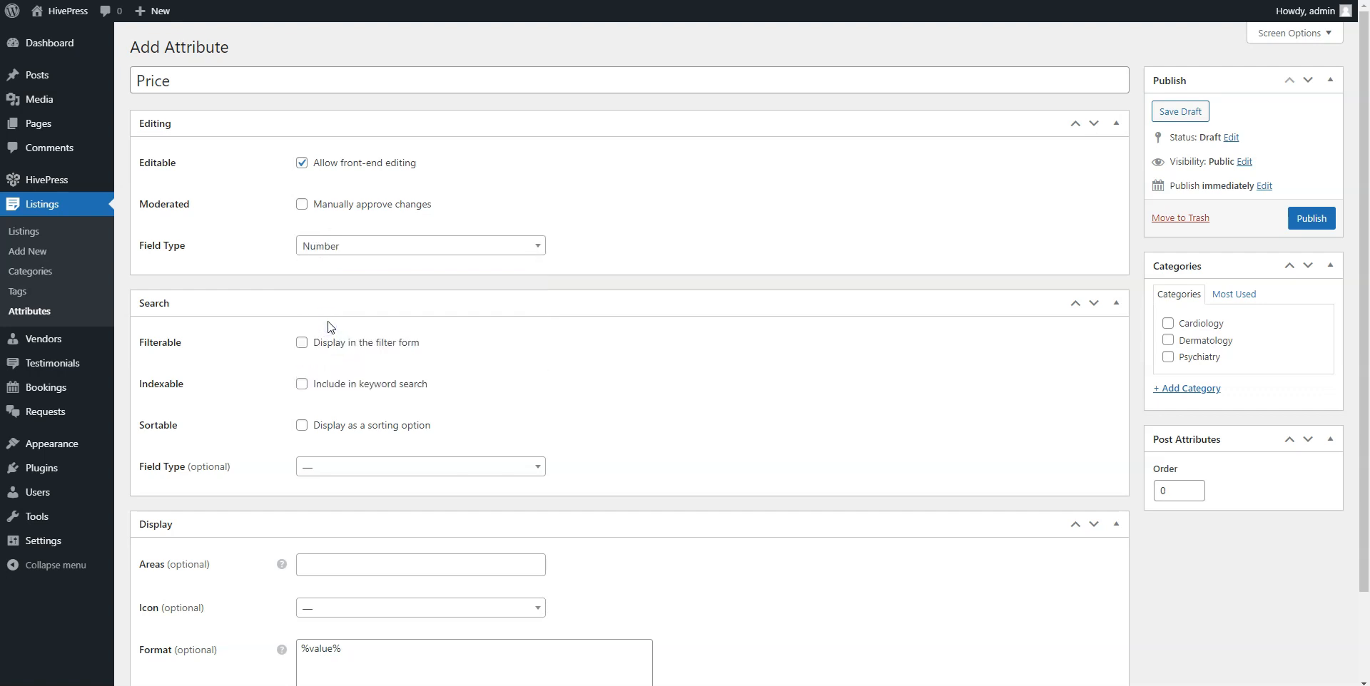
Make Price filterable and sortable with a Number Range search field.
{"action": "left_click", "coordinate": [301, 343]}
{"action": "left_click", "coordinate": [301, 425]}
{"action": "left_click", "coordinate": [314, 467]}
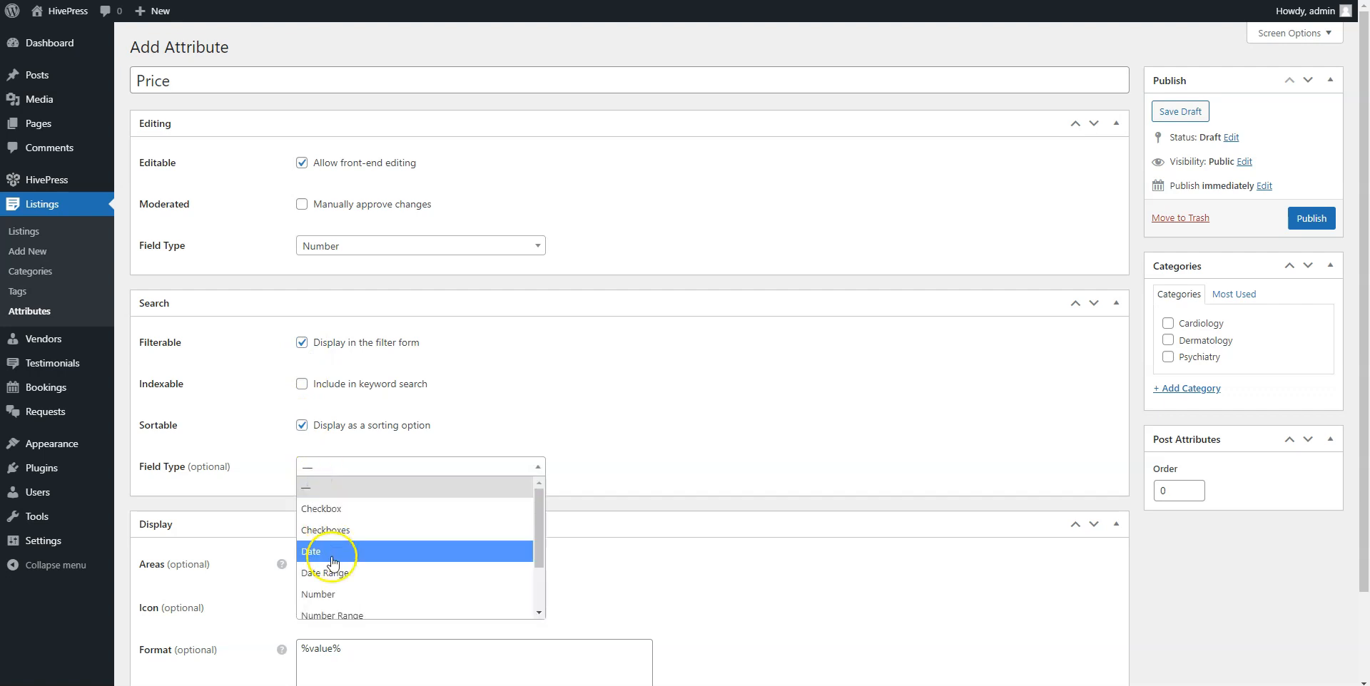
{"action": "left_click", "coordinate": [335, 613]}
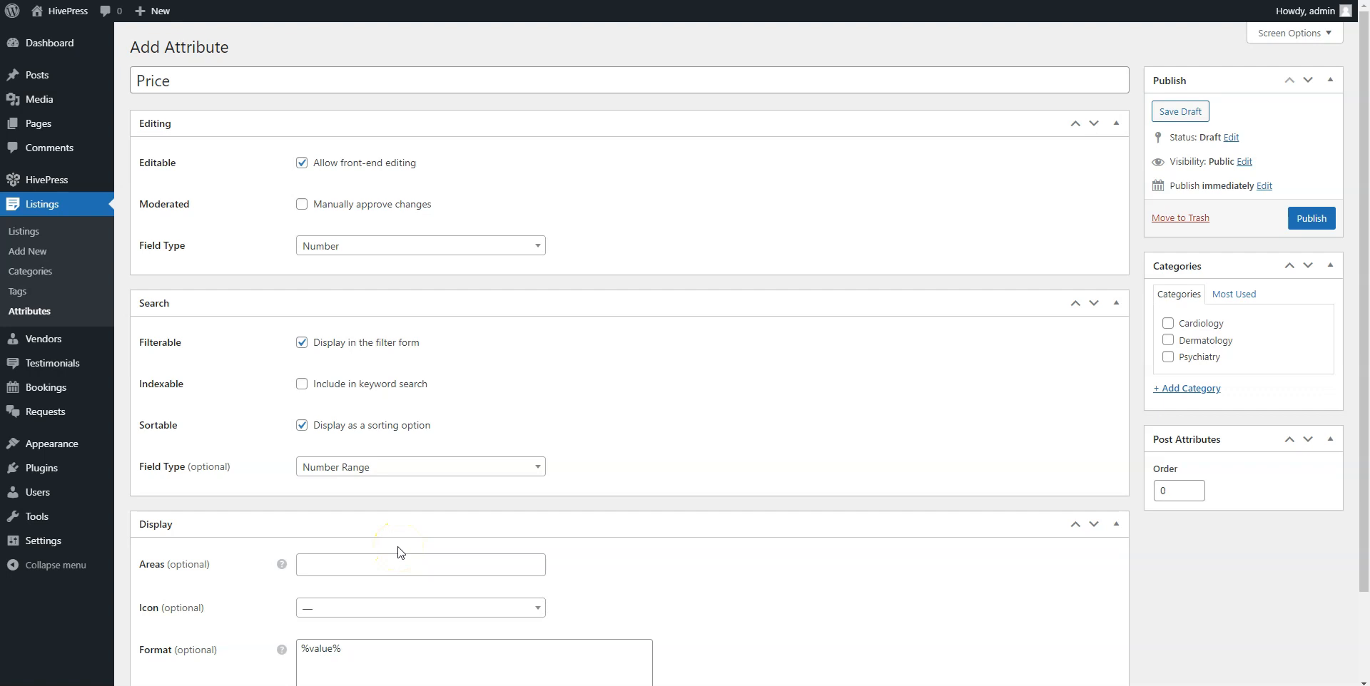
Show Price in Block and Page (primary) areas, format it $%value%, and publish.
{"action": "left_click", "coordinate": [355, 566]}
{"action": "left_click", "coordinate": [348, 589]}
{"action": "left_click", "coordinate": [397, 567]}
{"action": "left_click", "coordinate": [365, 634]}
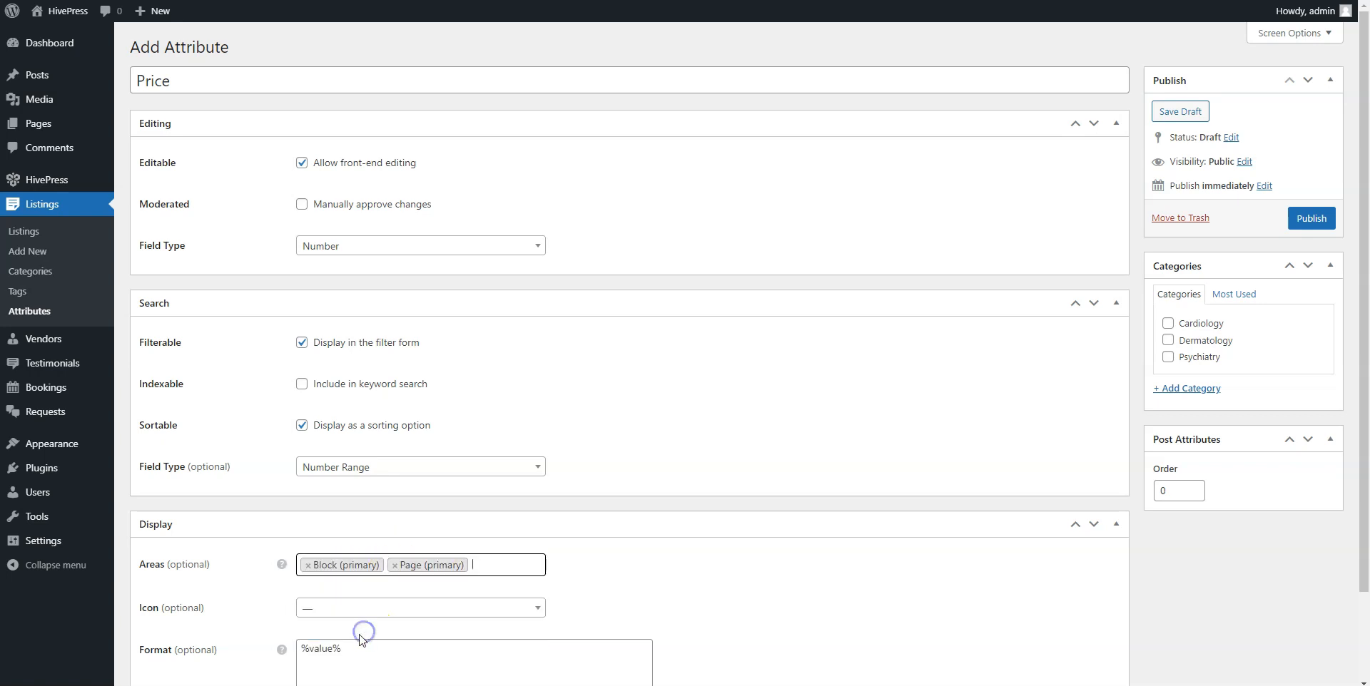
{"action": "left_click", "coordinate": [301, 648]}
{"action": "type", "text": "$"}
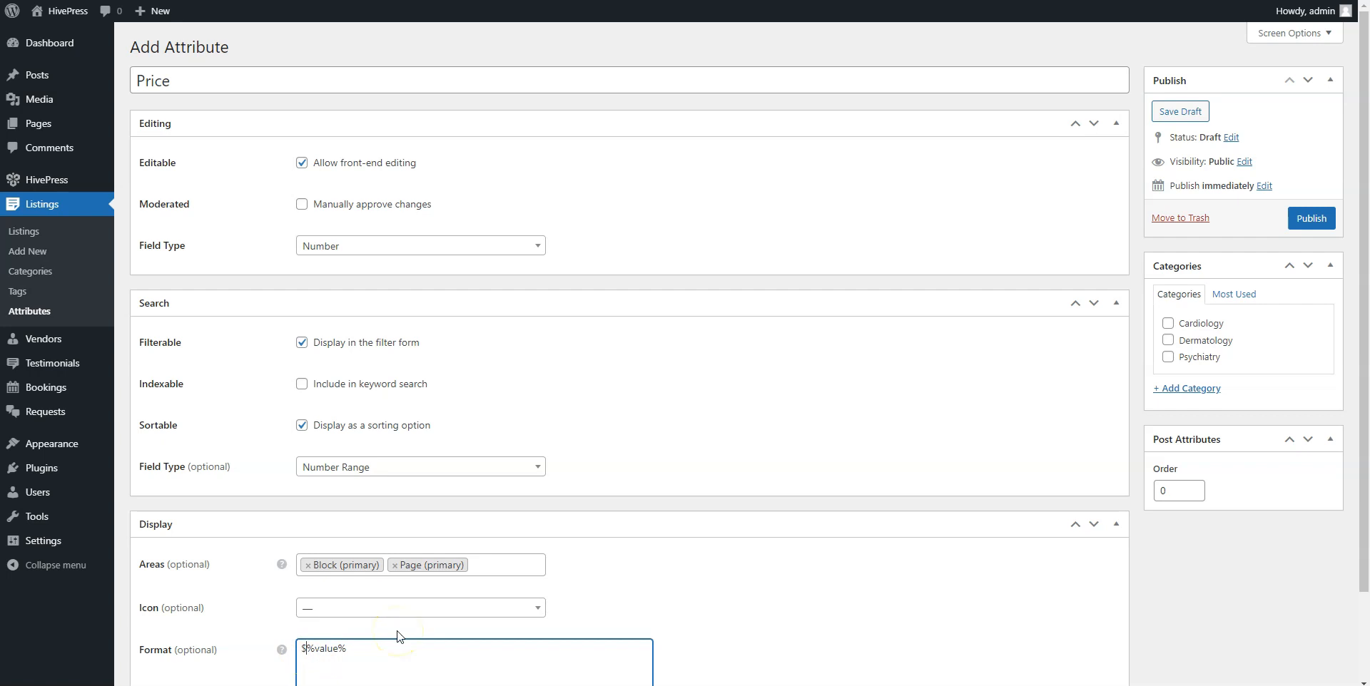
{"action": "left_click", "coordinate": [628, 608]}
{"action": "scroll", "coordinate": [628, 608], "scroll_direction": "down", "scroll_amount": 3}
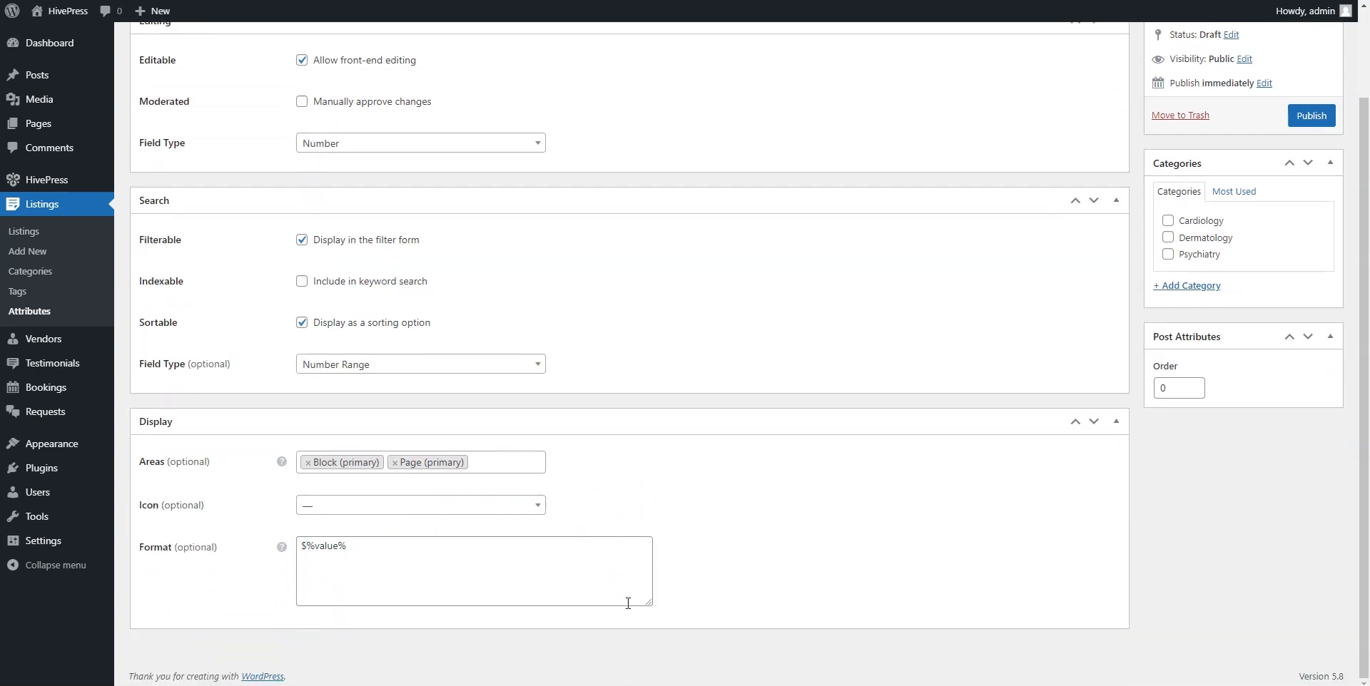
{"action": "scroll", "coordinate": [628, 603], "scroll_direction": "up", "scroll_amount": 3}
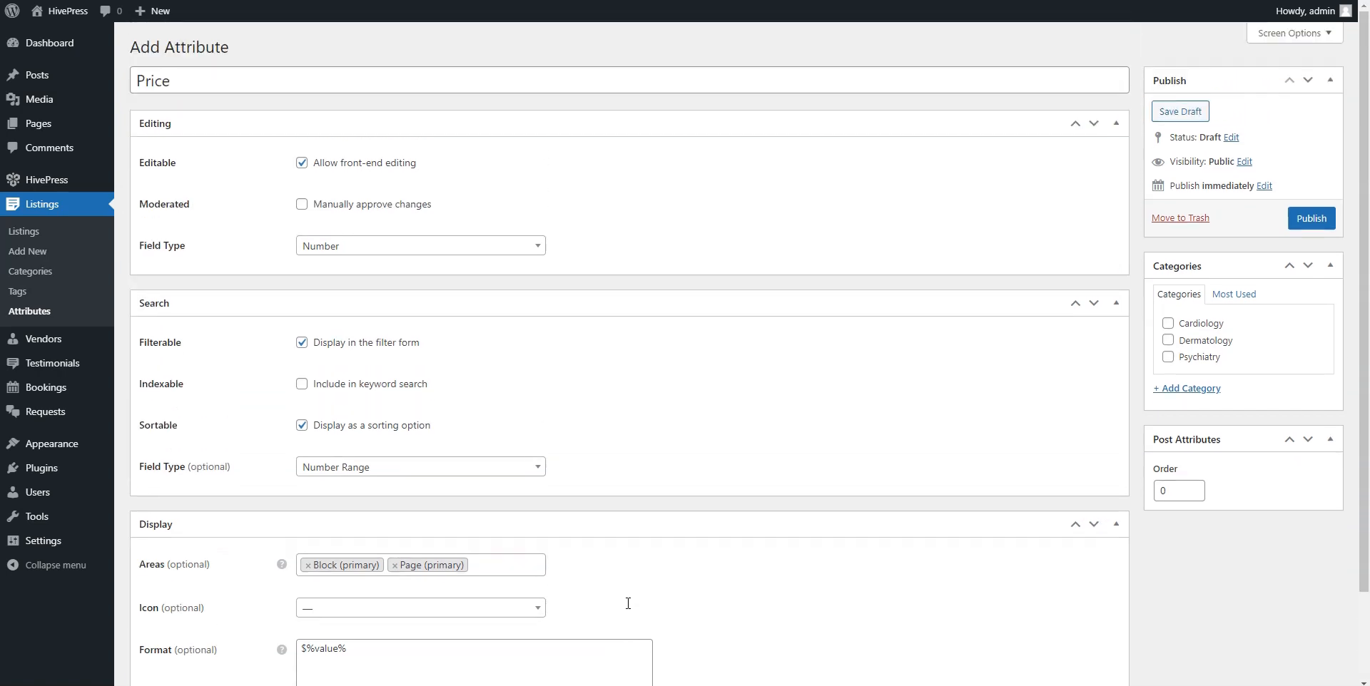
{"action": "left_click", "coordinate": [1311, 218]}
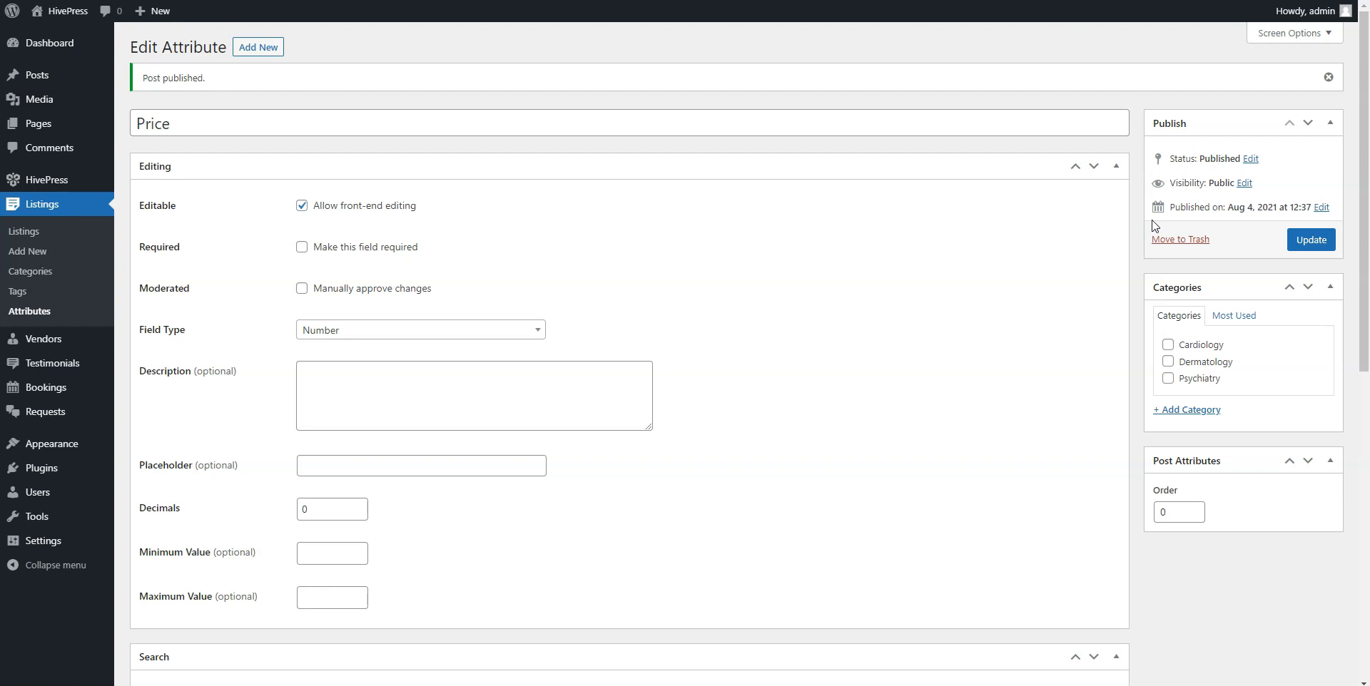
Start a new vendor attribute titled Work Experience, front-end editable, with field type Select.
{"action": "mouse_move", "coordinate": [55, 336]}
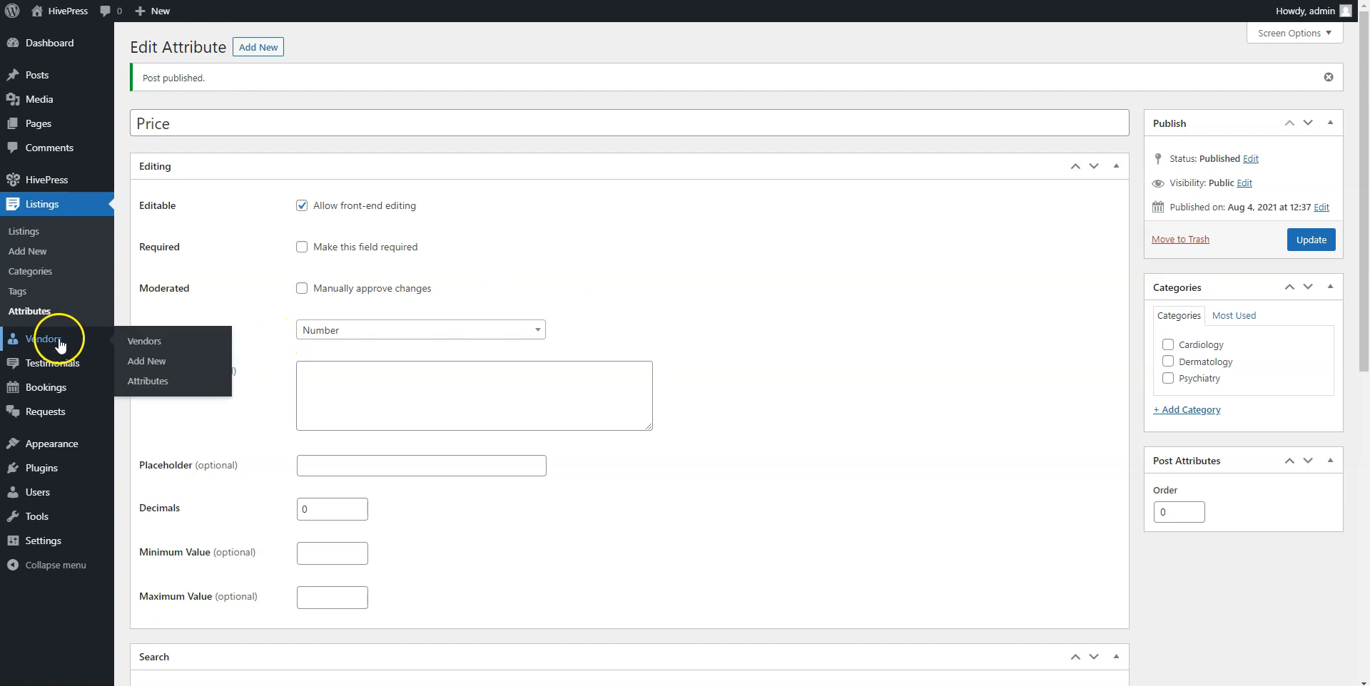
{"action": "left_click", "coordinate": [150, 383]}
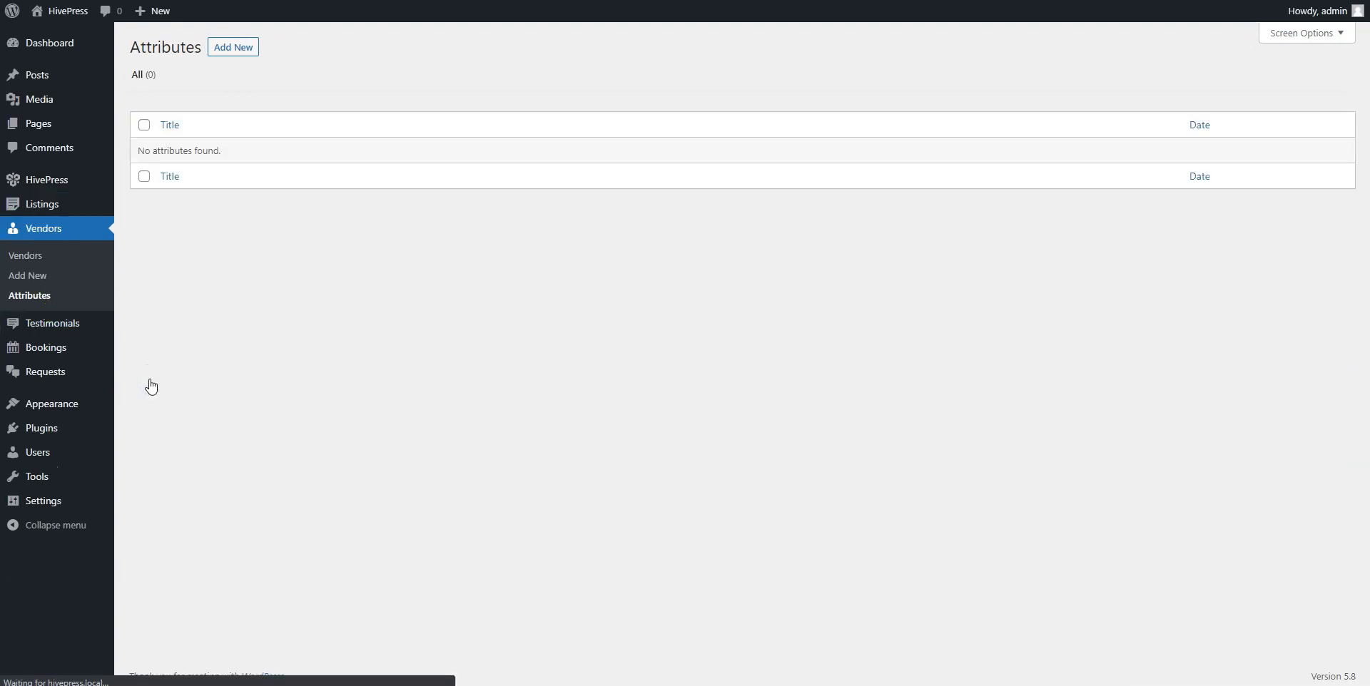
{"action": "left_click", "coordinate": [235, 49]}
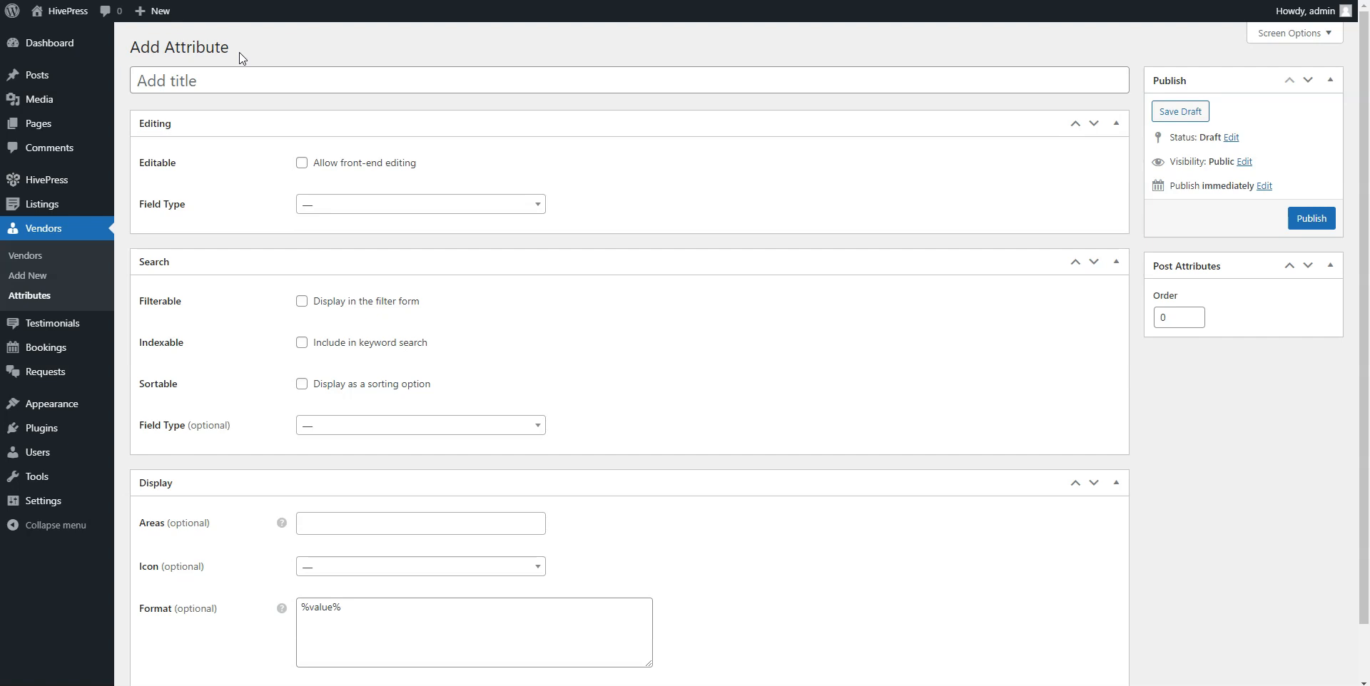
{"action": "left_click", "coordinate": [237, 75]}
{"action": "type", "text": "Wor"}
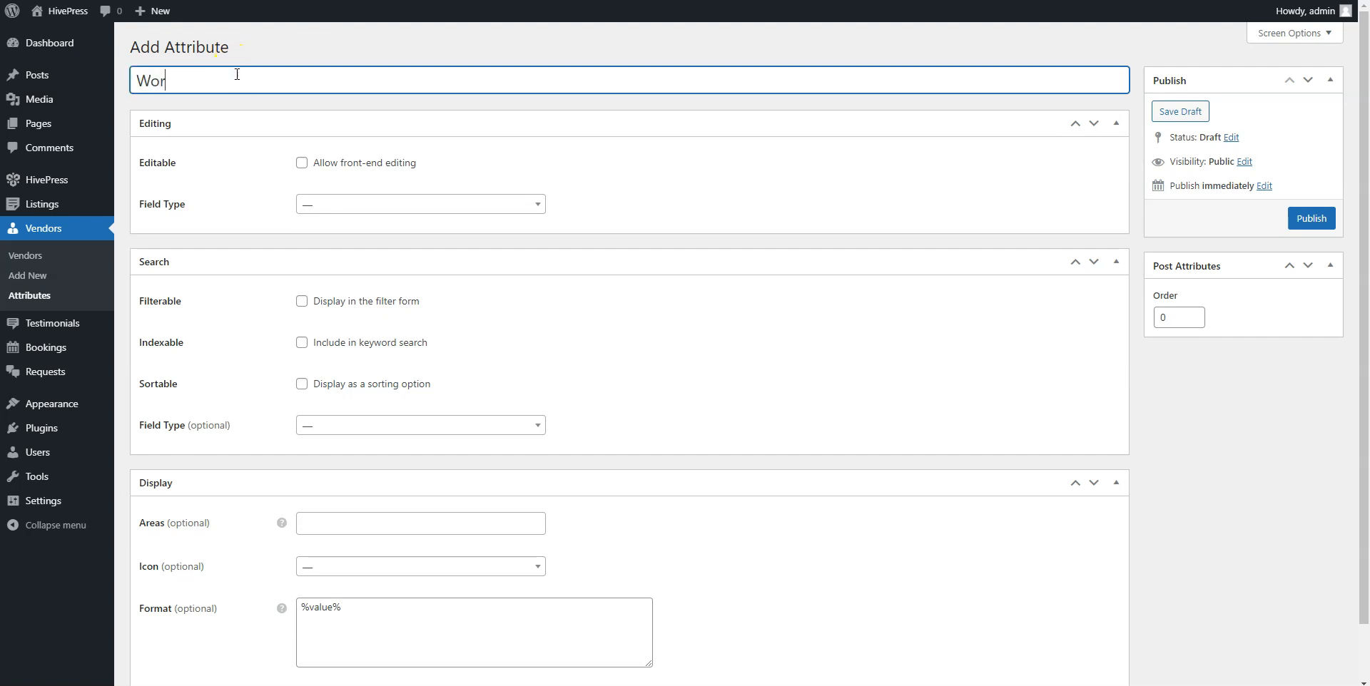
{"action": "type", "text": "k Experience"}
{"action": "left_click", "coordinate": [302, 163]}
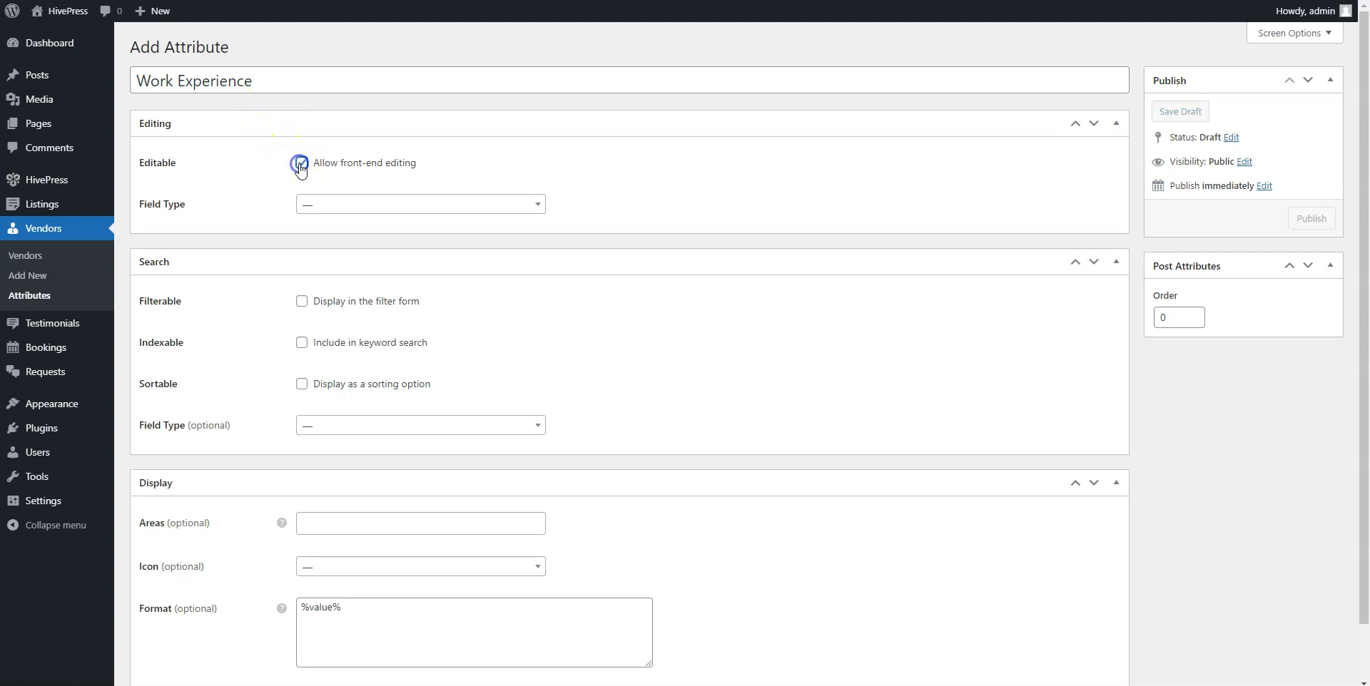
{"action": "left_click", "coordinate": [317, 206]}
{"action": "scroll", "coordinate": [344, 292], "scroll_direction": "down", "scroll_amount": 2}
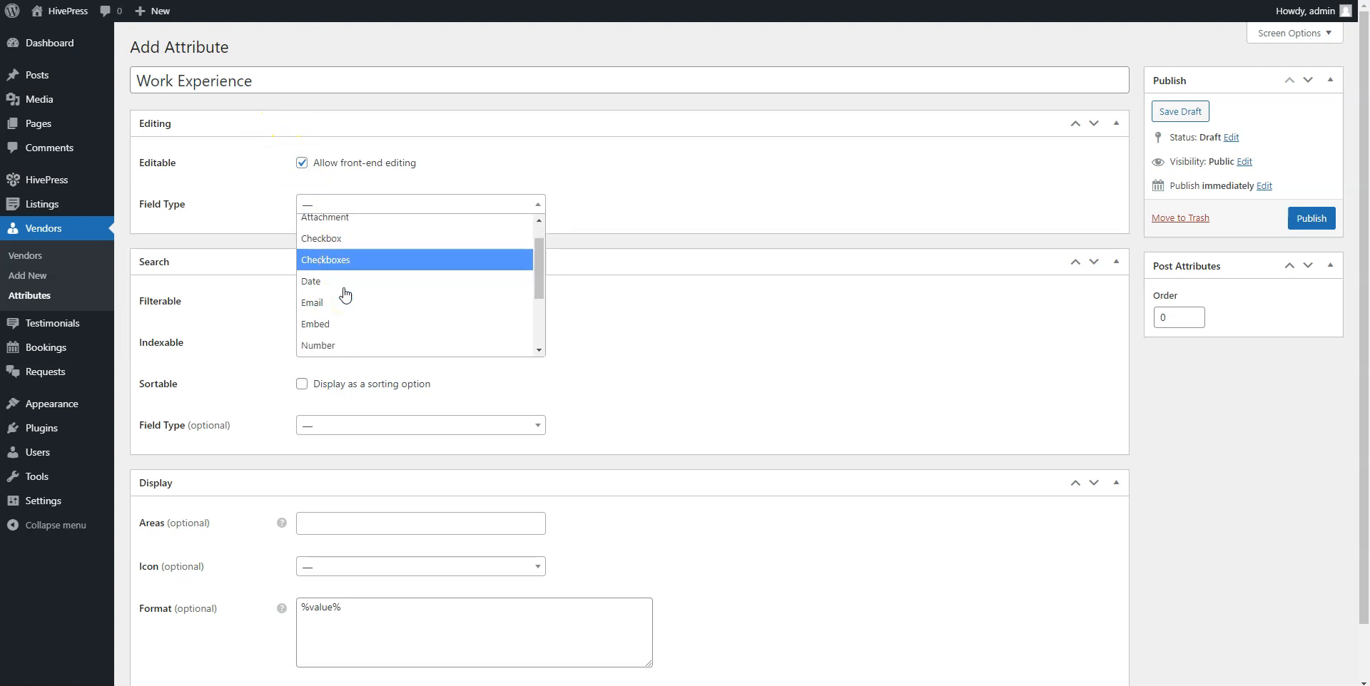
{"action": "scroll", "coordinate": [344, 292], "scroll_direction": "down", "scroll_amount": 1}
{"action": "left_click", "coordinate": [328, 310]}
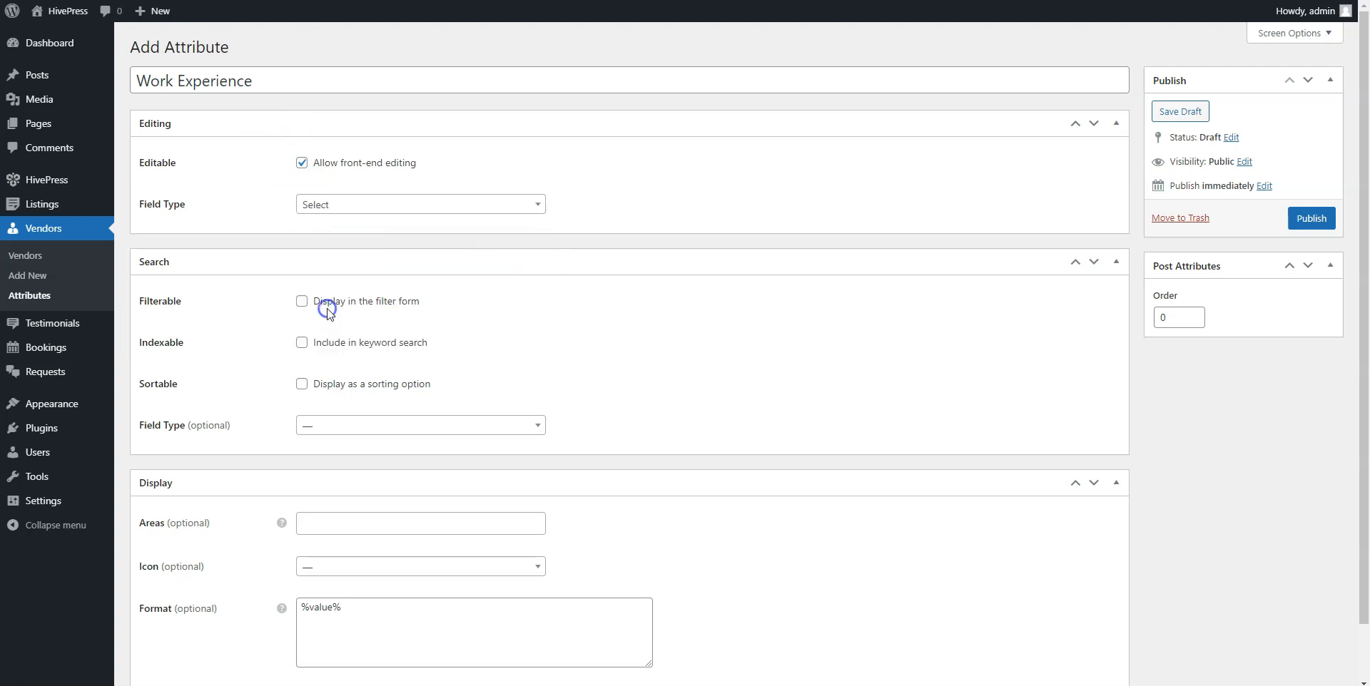
Make Work Experience filterable and sortable with a Select search field.
{"action": "left_click", "coordinate": [303, 305]}
{"action": "left_click", "coordinate": [302, 385]}
{"action": "left_click", "coordinate": [318, 428]}
{"action": "scroll", "coordinate": [340, 461], "scroll_direction": "down", "scroll_amount": 2}
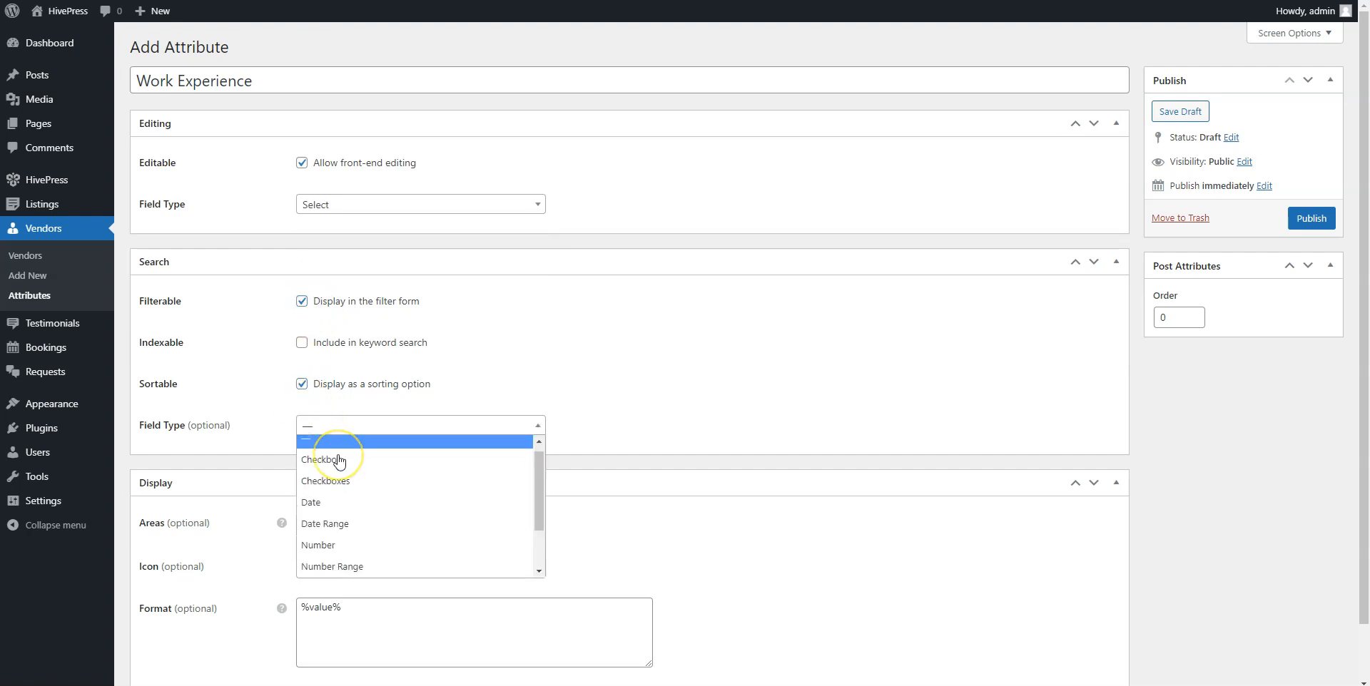
{"action": "left_click", "coordinate": [330, 547]}
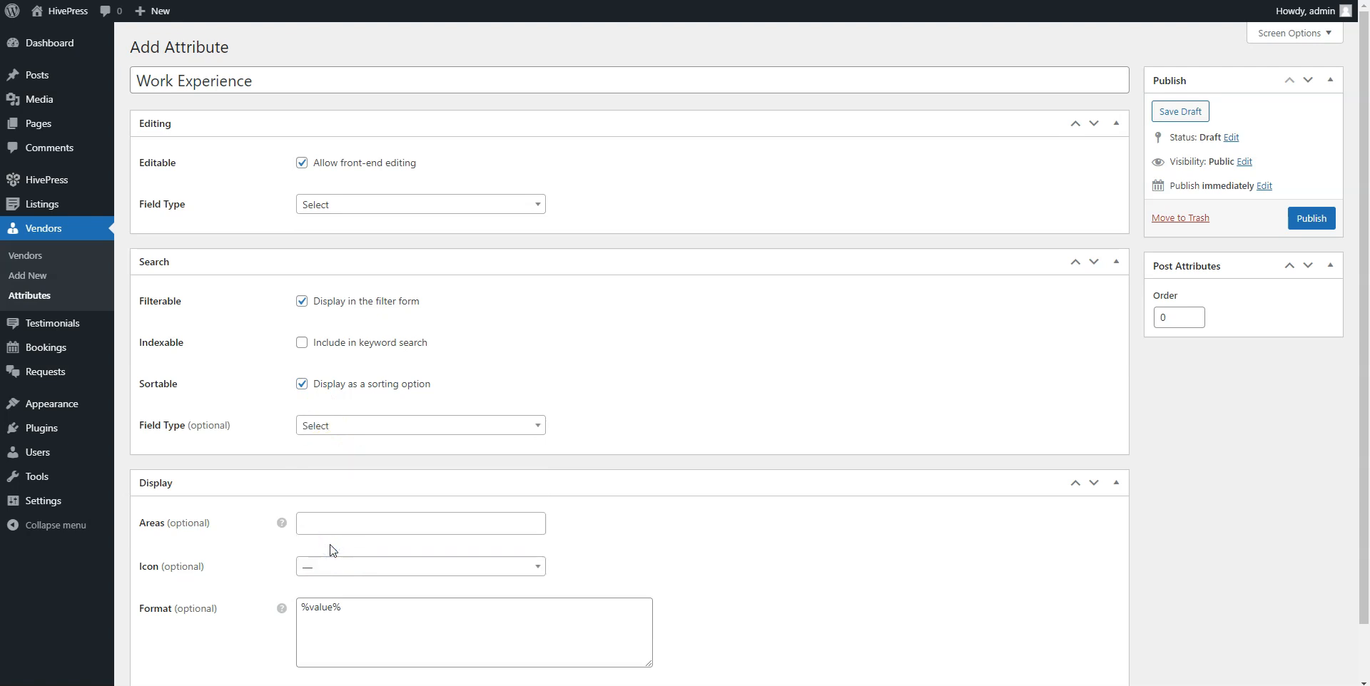
Show it in Block and Page (primary) areas, format it %label%: %value%, and publish.
{"action": "left_click", "coordinate": [322, 527]}
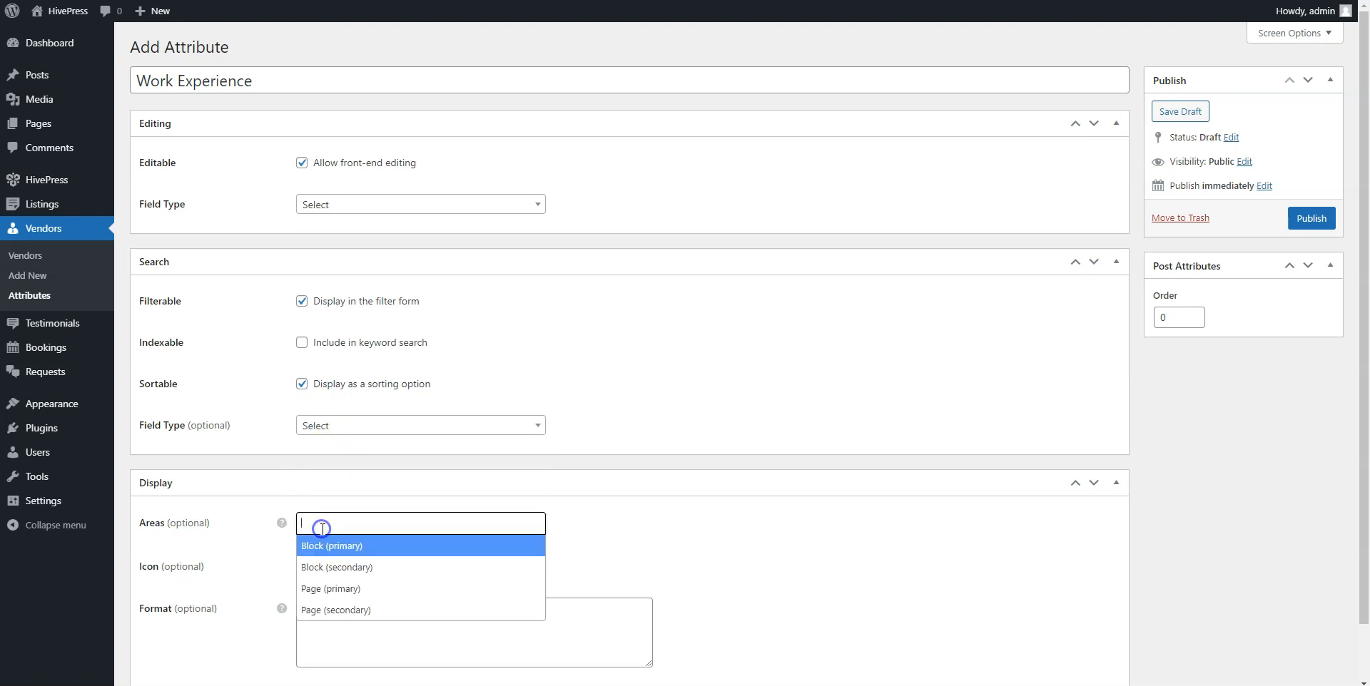
{"action": "left_click", "coordinate": [326, 544]}
{"action": "left_click", "coordinate": [397, 522]}
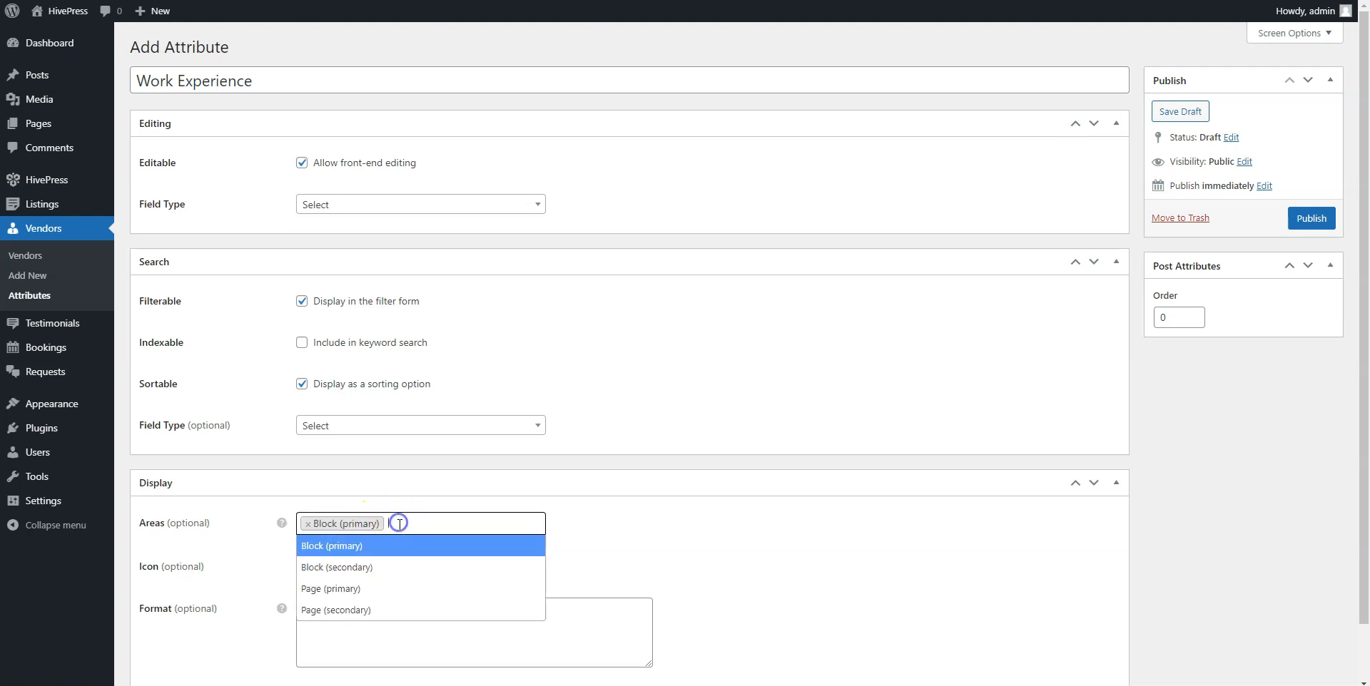
{"action": "left_click", "coordinate": [371, 589]}
{"action": "left_click", "coordinate": [306, 609]}
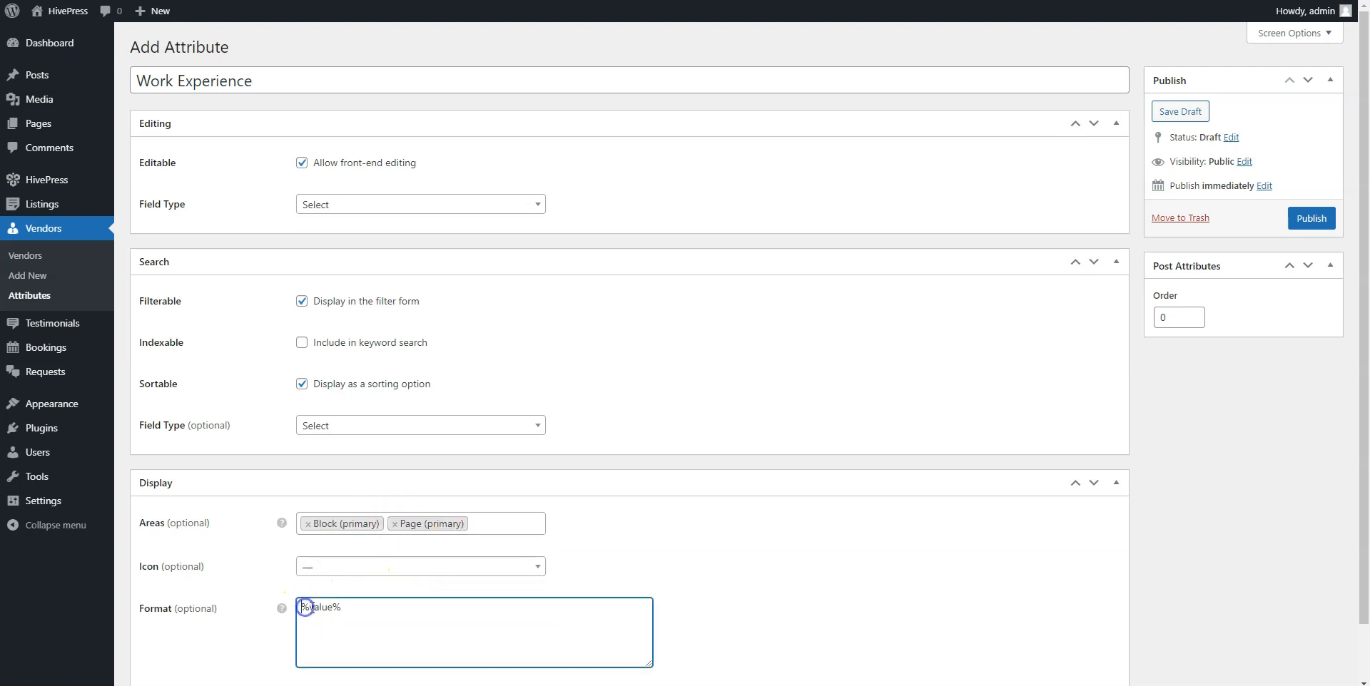
{"action": "type", "text": "%label%:"}
{"action": "left_click", "coordinate": [1308, 221]}
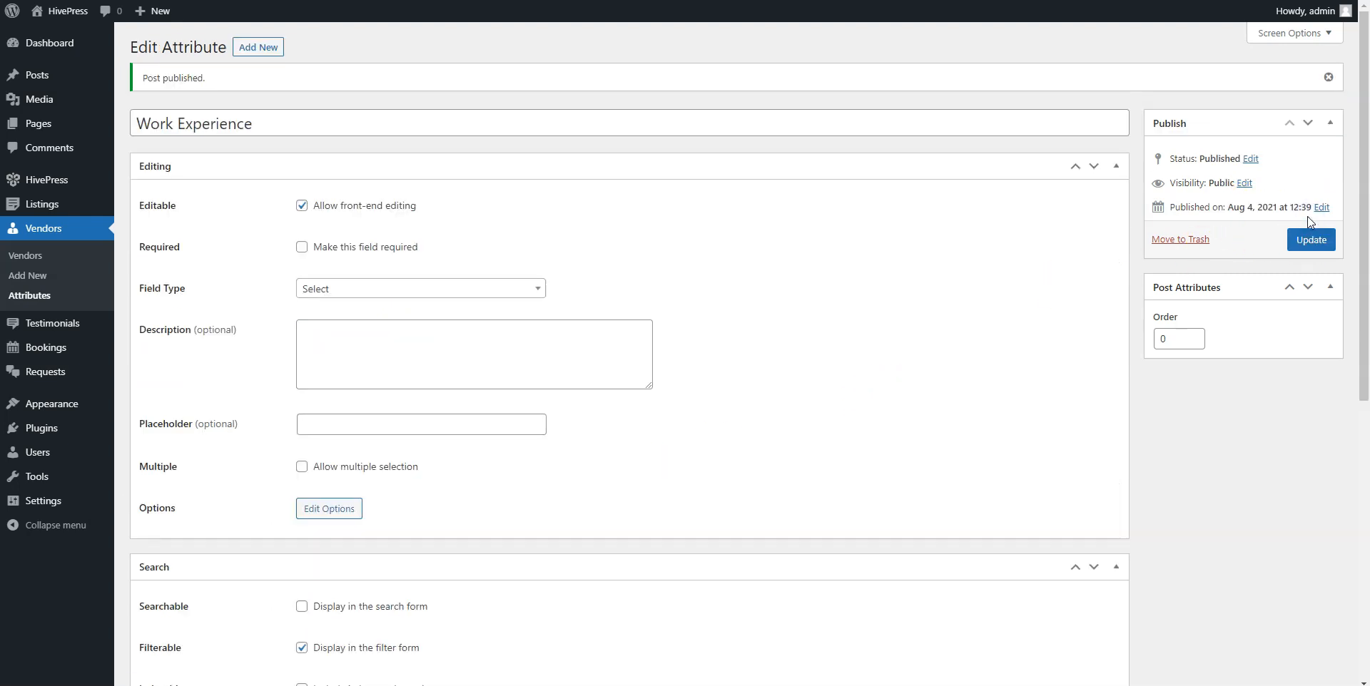
Make Work Experience a required field and save the attribute.
{"action": "left_click", "coordinate": [302, 248]}
{"action": "left_click", "coordinate": [1313, 243]}
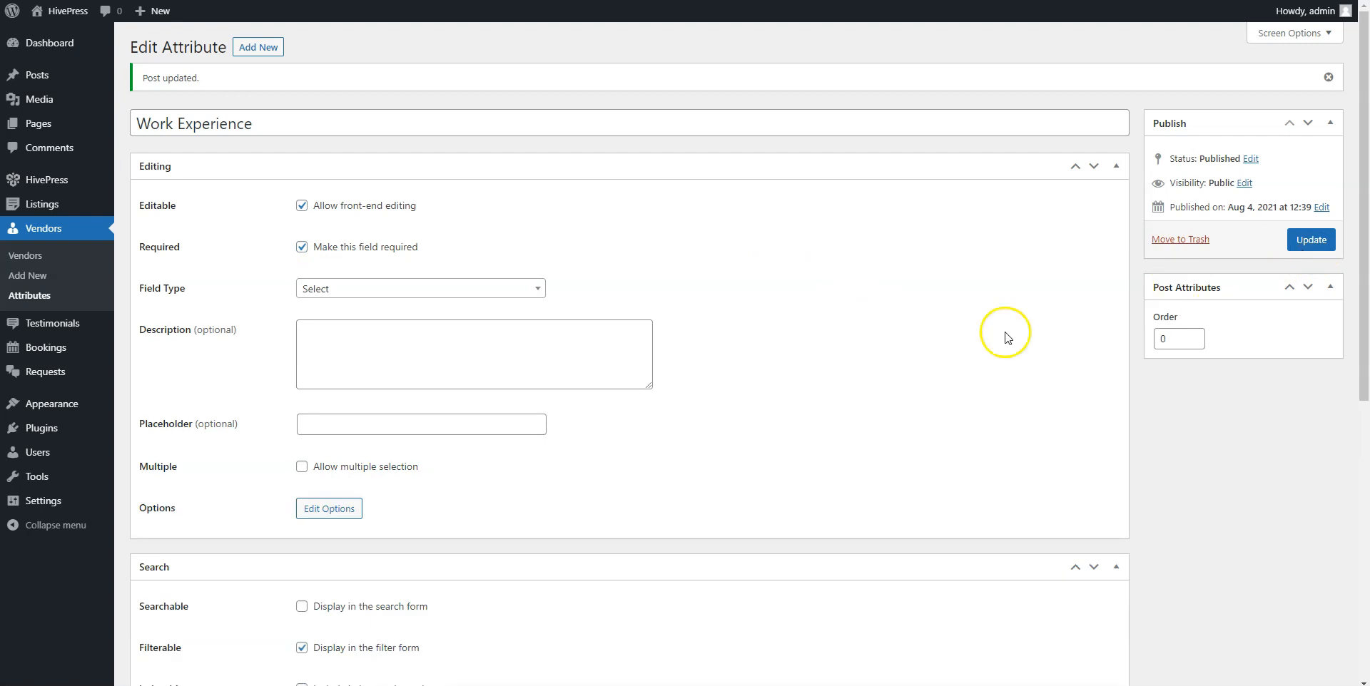
{"action": "left_click", "coordinate": [341, 510]}
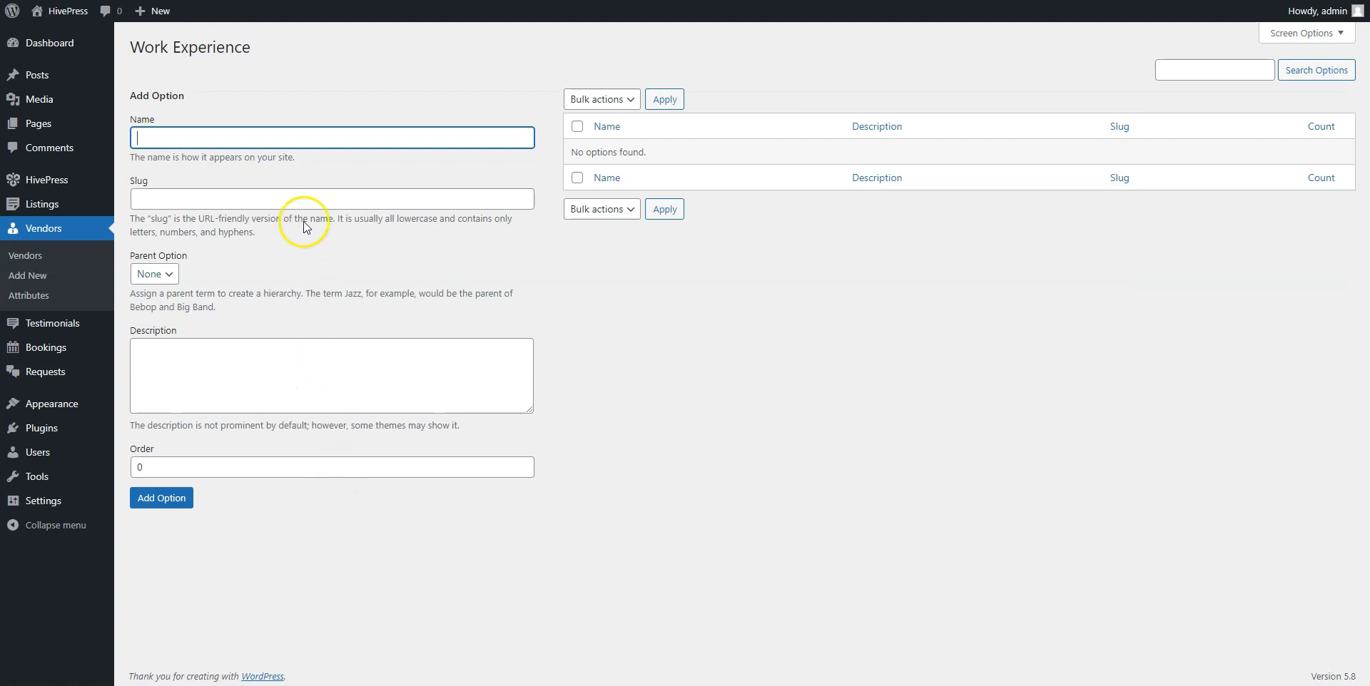
Add the options 5+ Years, 10+ Years and 15+ Years to Work Experience.
{"action": "left_click", "coordinate": [285, 141]}
{"action": "type", "text": "5+ Years"}
{"action": "left_click", "coordinate": [160, 499]}
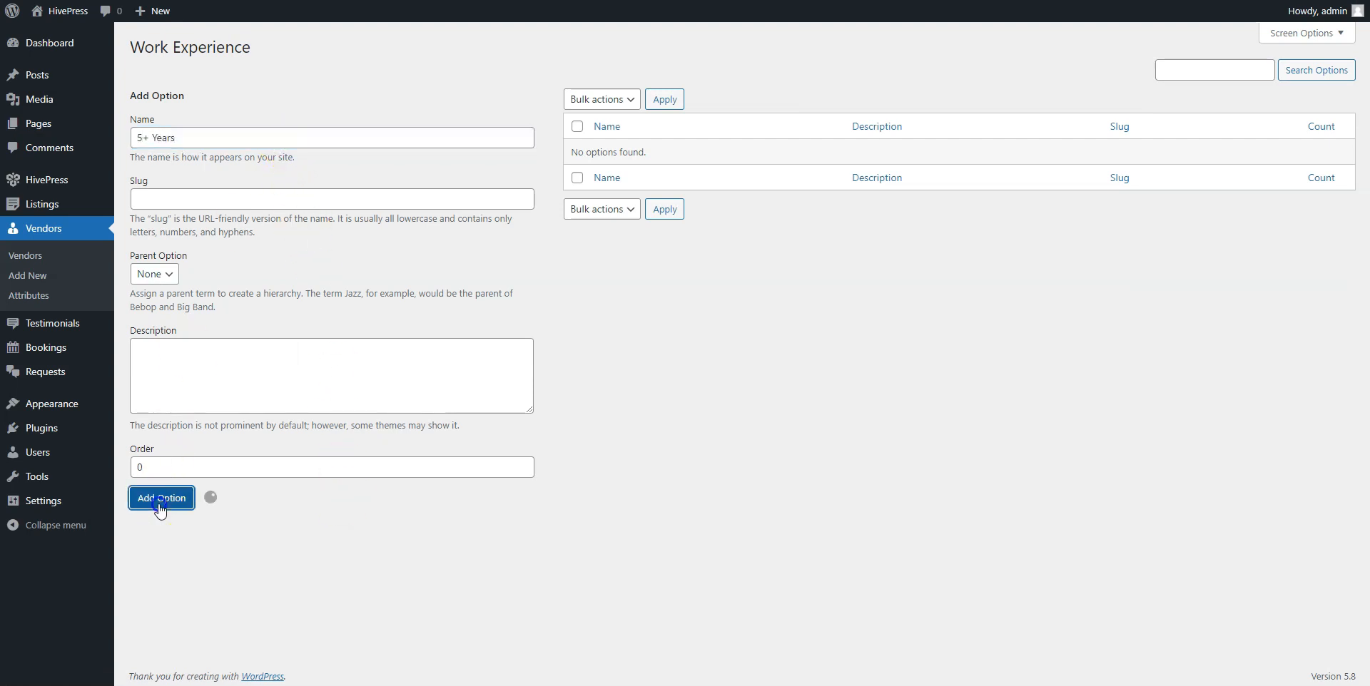
{"action": "left_click", "coordinate": [249, 136]}
{"action": "type", "text": "10+ Years"}
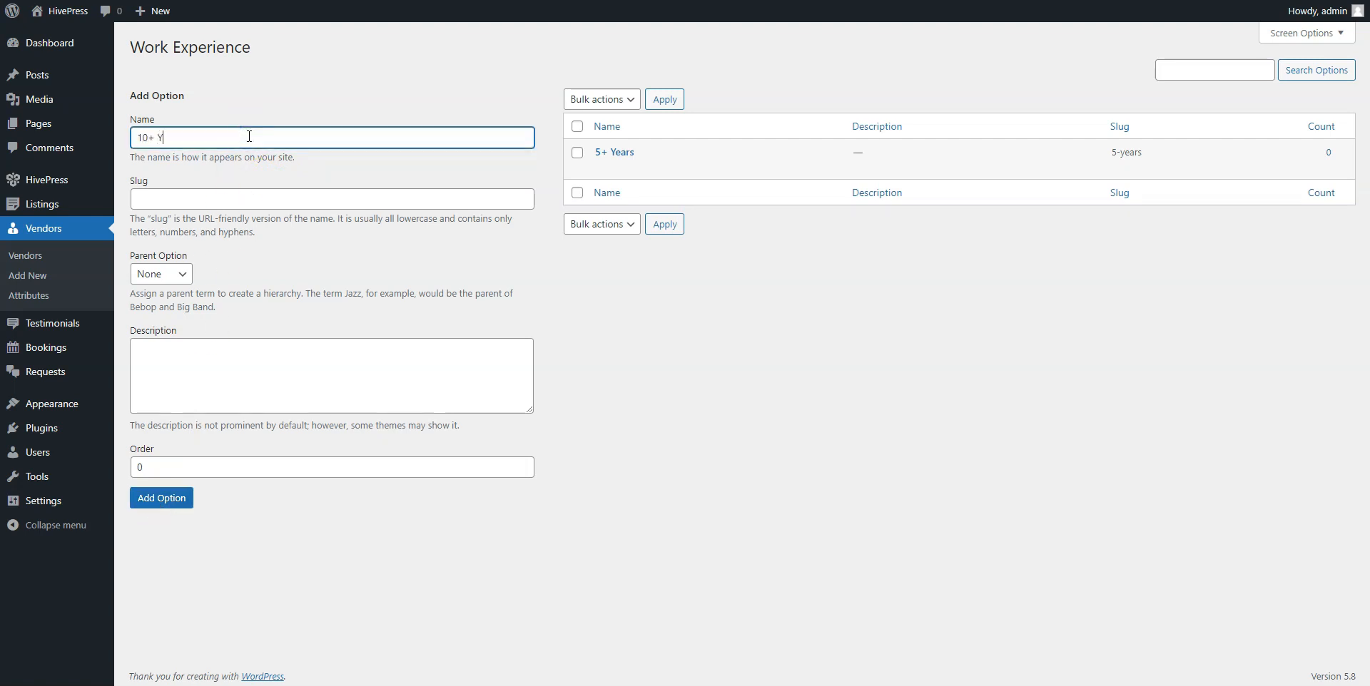
{"action": "left_click", "coordinate": [169, 499]}
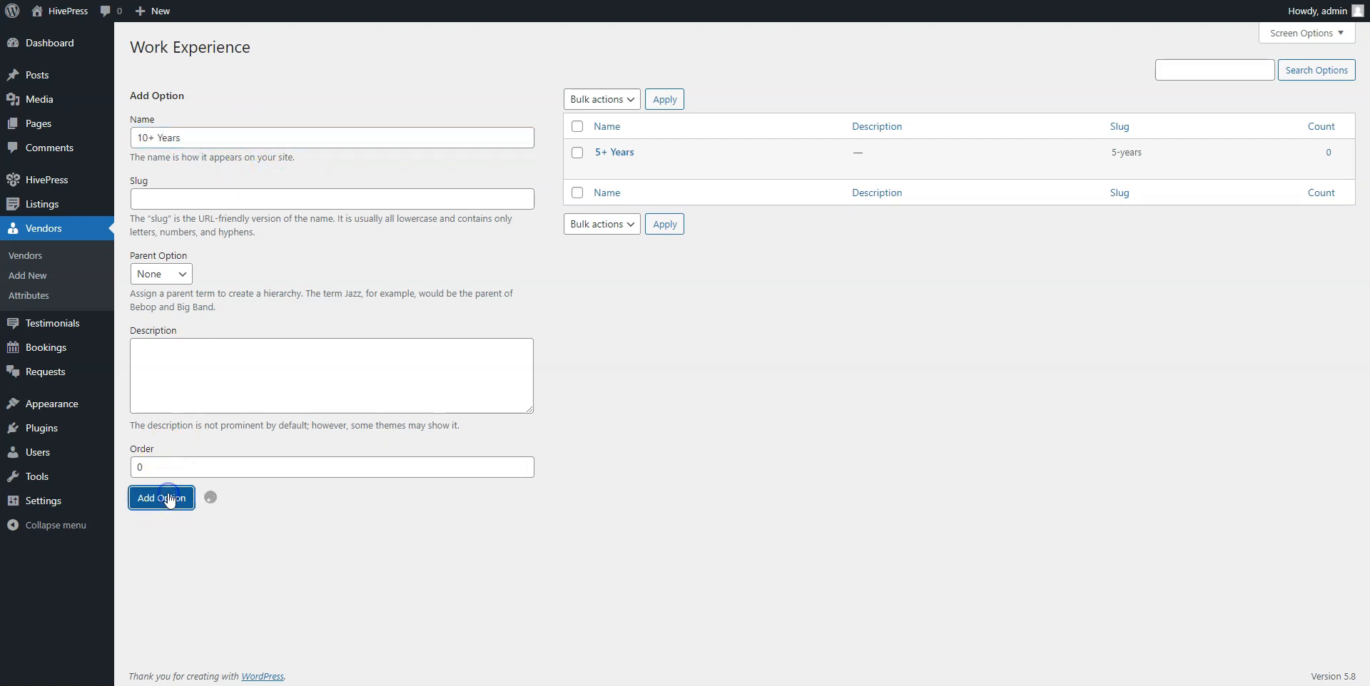
{"action": "left_click", "coordinate": [187, 138]}
{"action": "type", "text": "15+ Years"}
{"action": "left_click", "coordinate": [168, 502]}
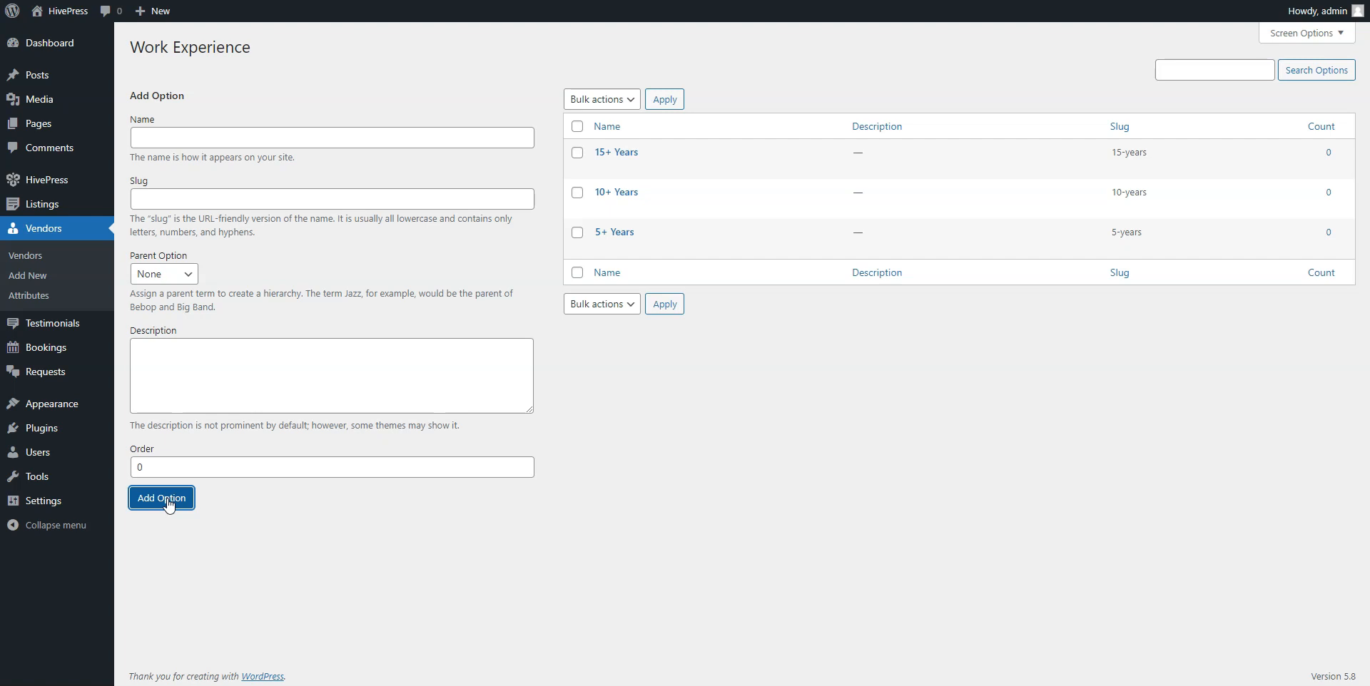
Create a new page titled Home.
{"action": "mouse_move", "coordinate": [42, 124]}
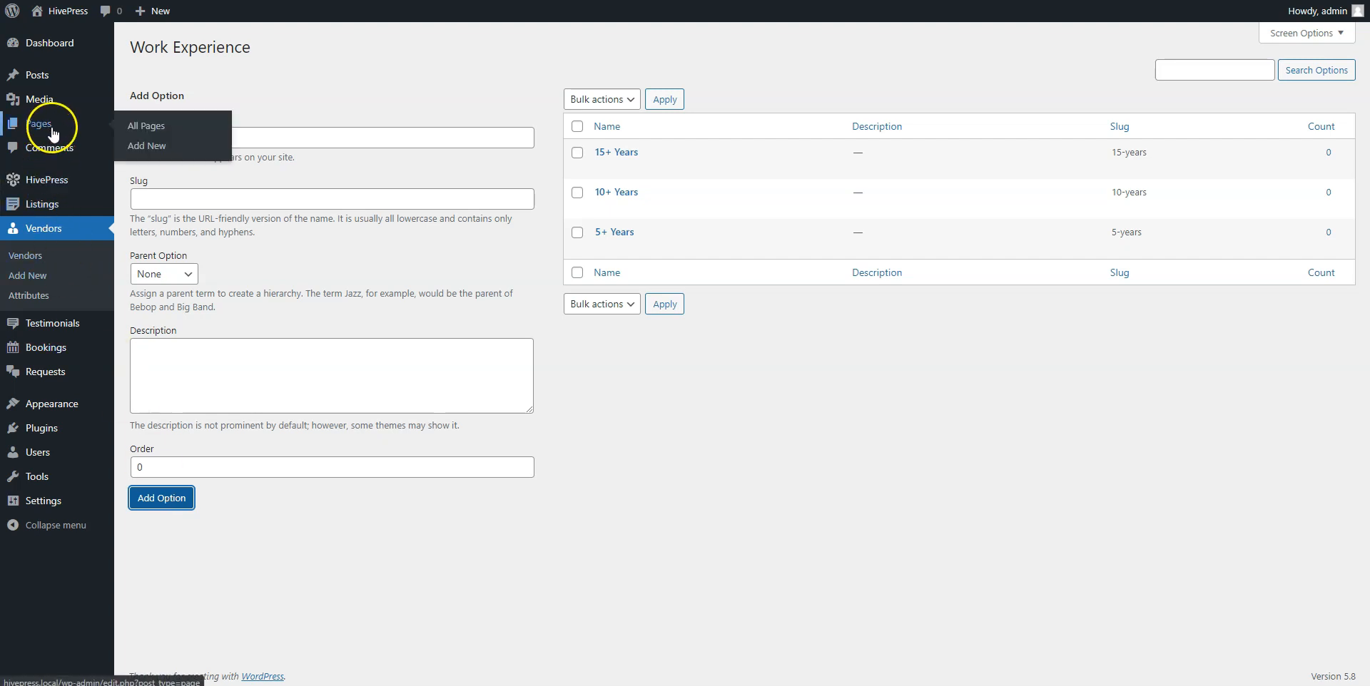
{"action": "left_click", "coordinate": [143, 147]}
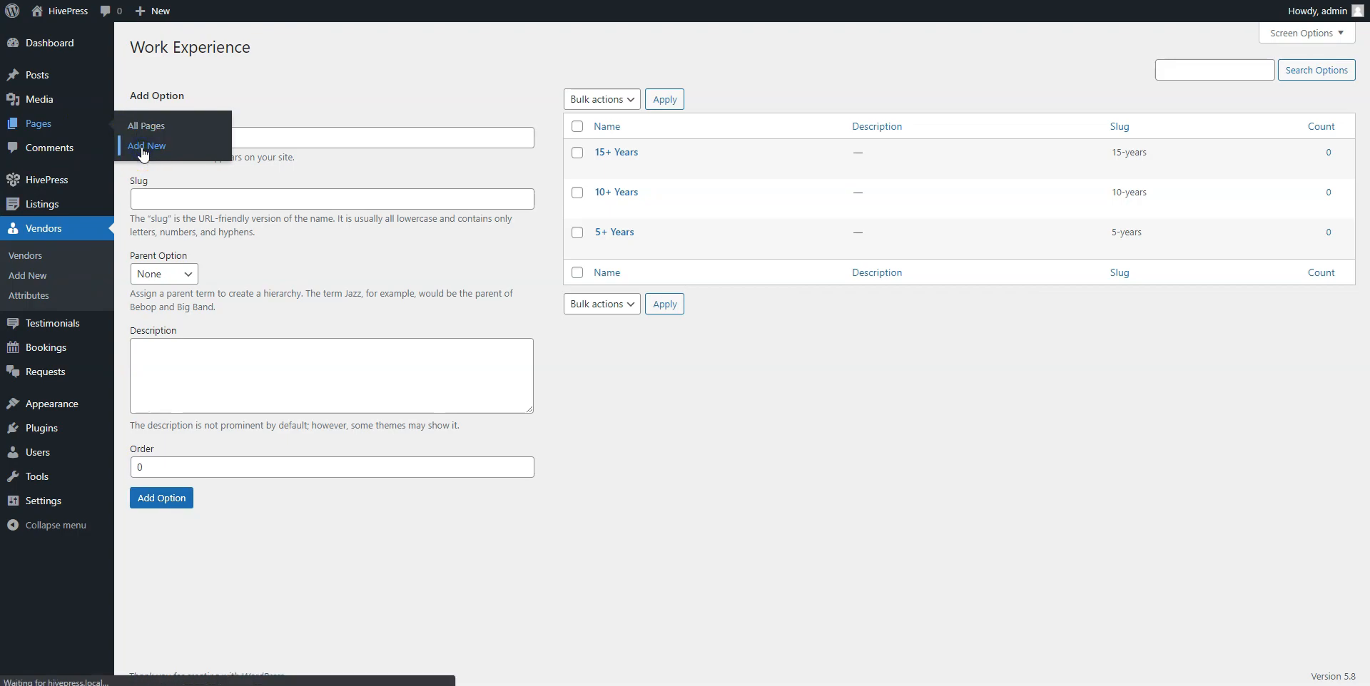
{"action": "left_click", "coordinate": [213, 106]}
{"action": "type", "text": "Home"}
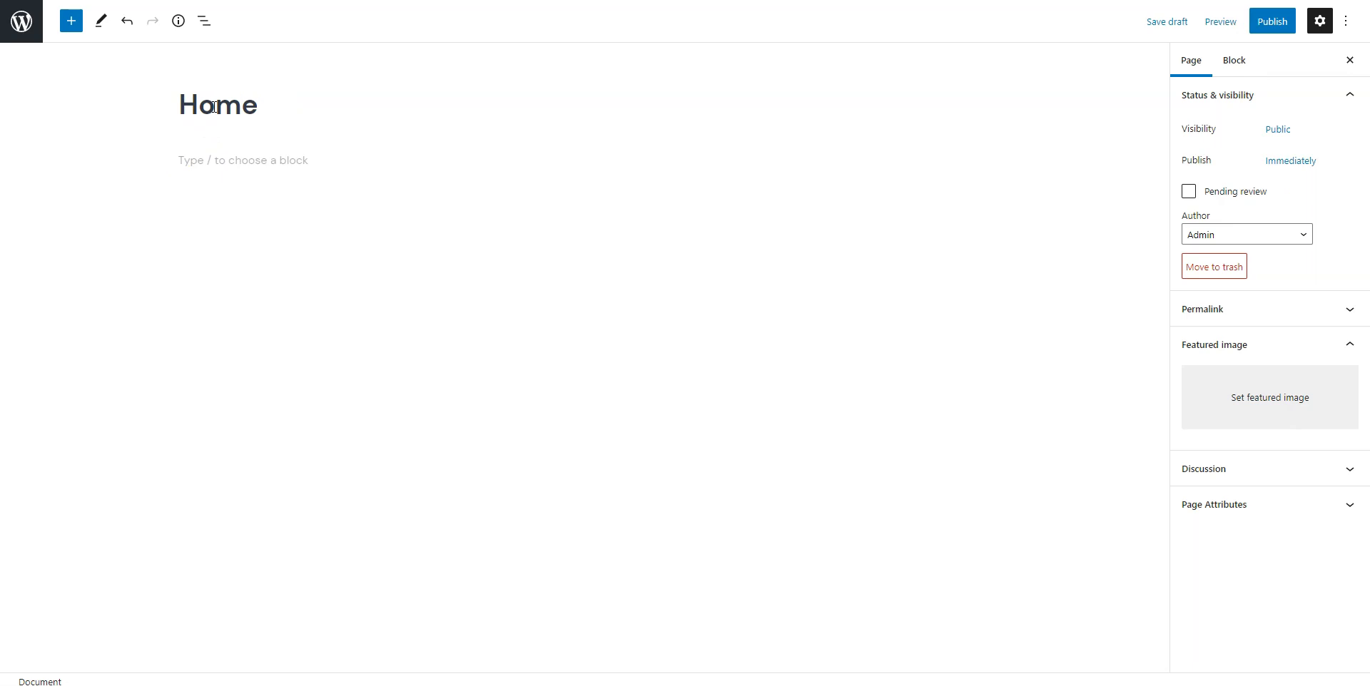
Add the H1 heading 'Find the best doctors near you.' to the page.
{"action": "left_click", "coordinate": [219, 164]}
{"action": "type", "text": "Find the best"}
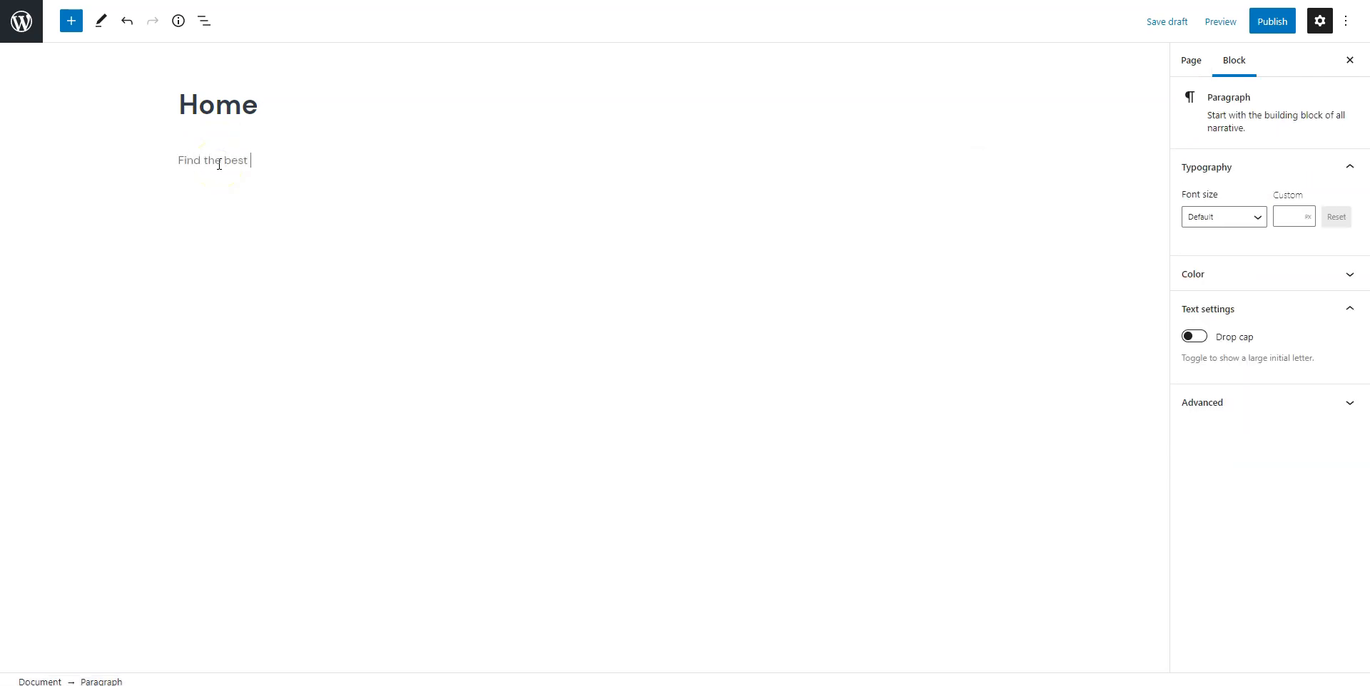
{"action": "type", "text": " doctors near yo"}
{"action": "left_click", "coordinate": [195, 122]}
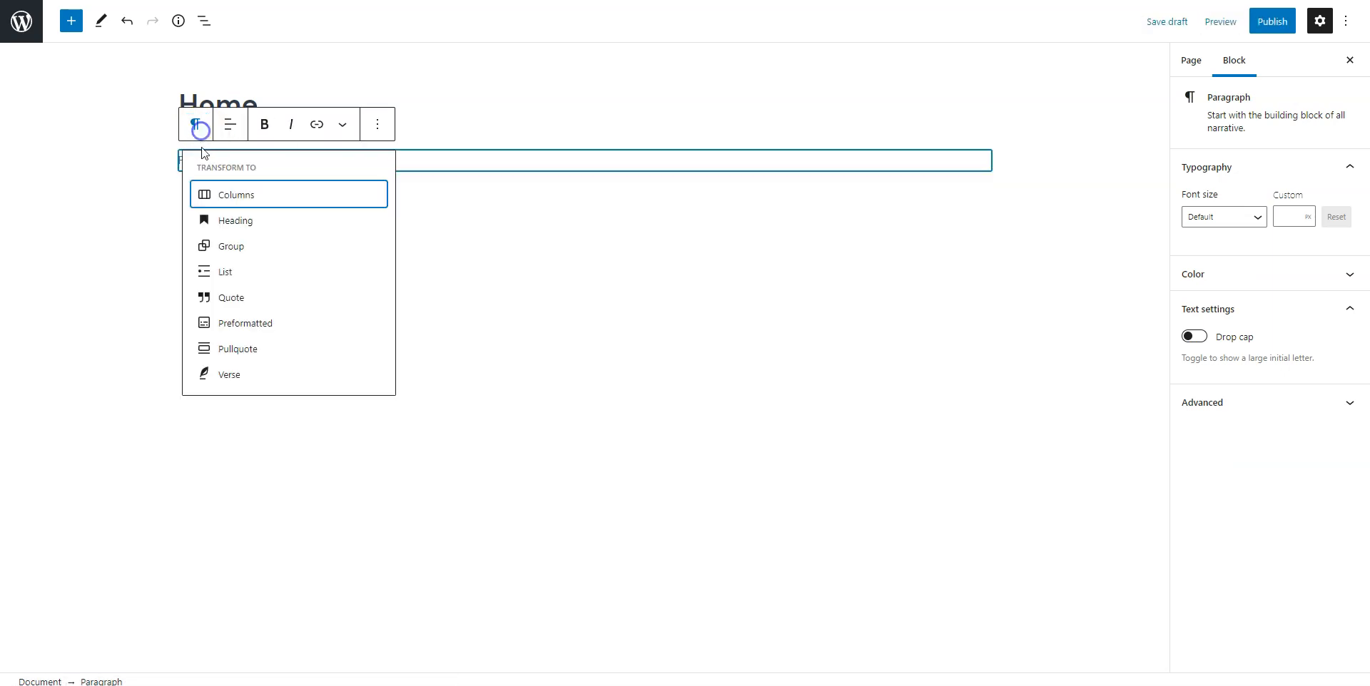
{"action": "left_click", "coordinate": [220, 221]}
{"action": "left_click", "coordinate": [255, 114]}
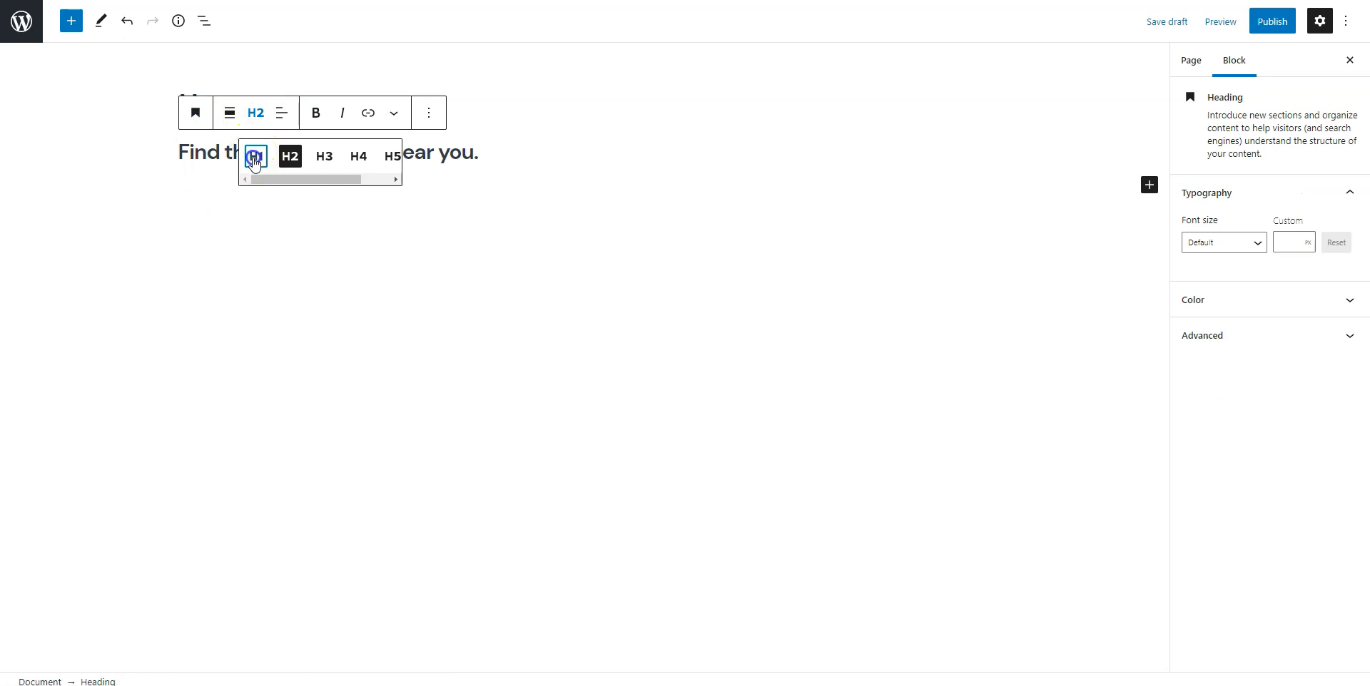
{"action": "left_click", "coordinate": [255, 158]}
{"action": "left_click", "coordinate": [245, 193]}
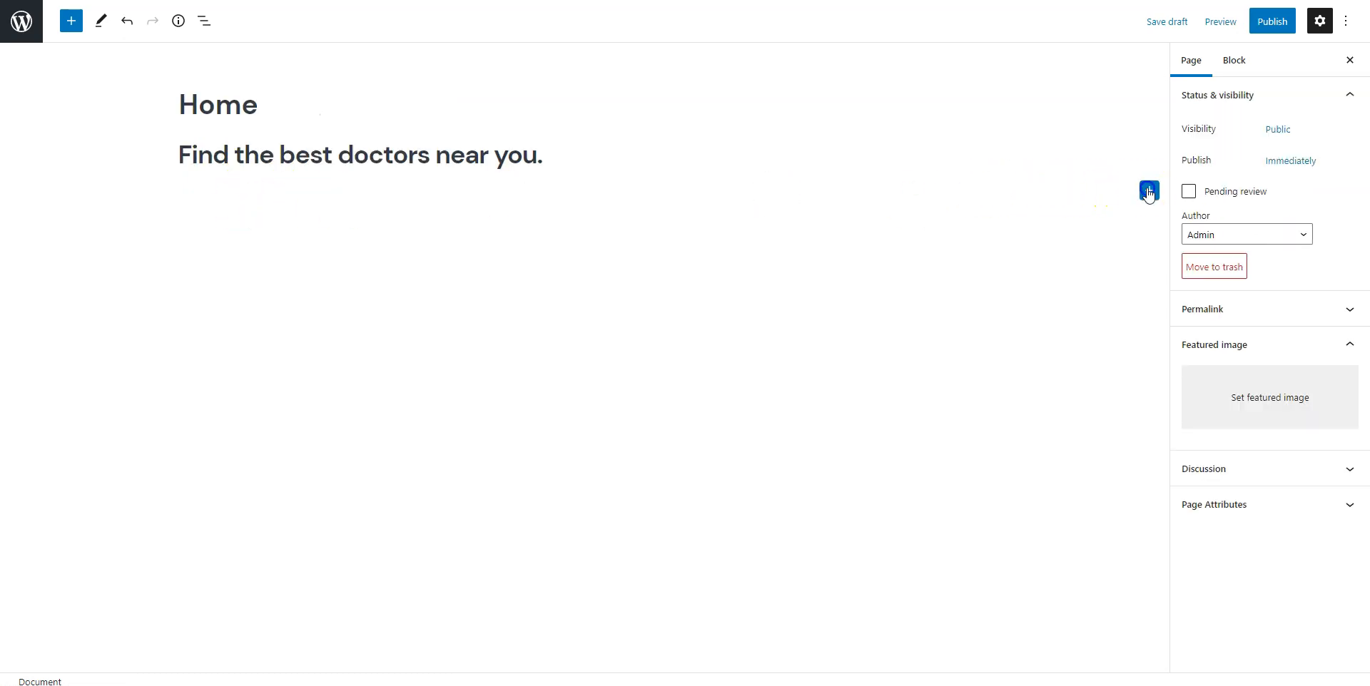
{"action": "left_click", "coordinate": [1148, 191]}
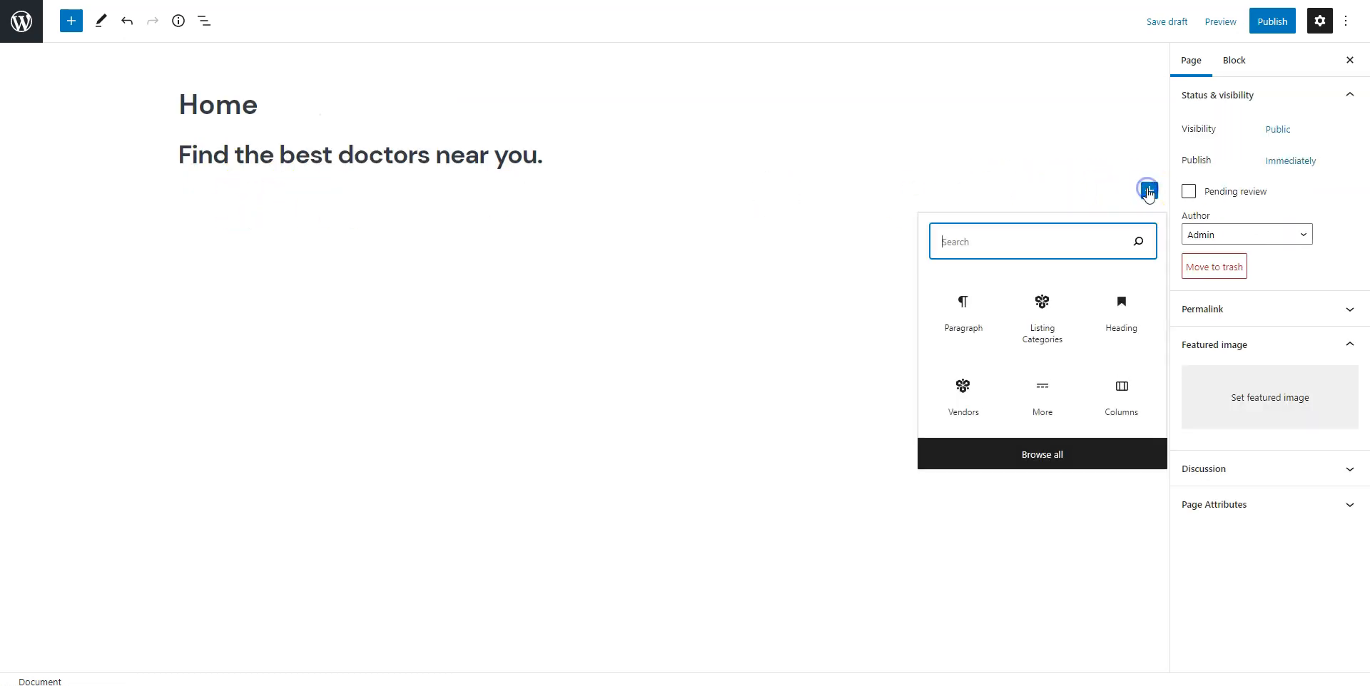
Add a Read More break and a 50/50 Columns block with the Listing Search Form in the first column.
{"action": "left_click", "coordinate": [1041, 391]}
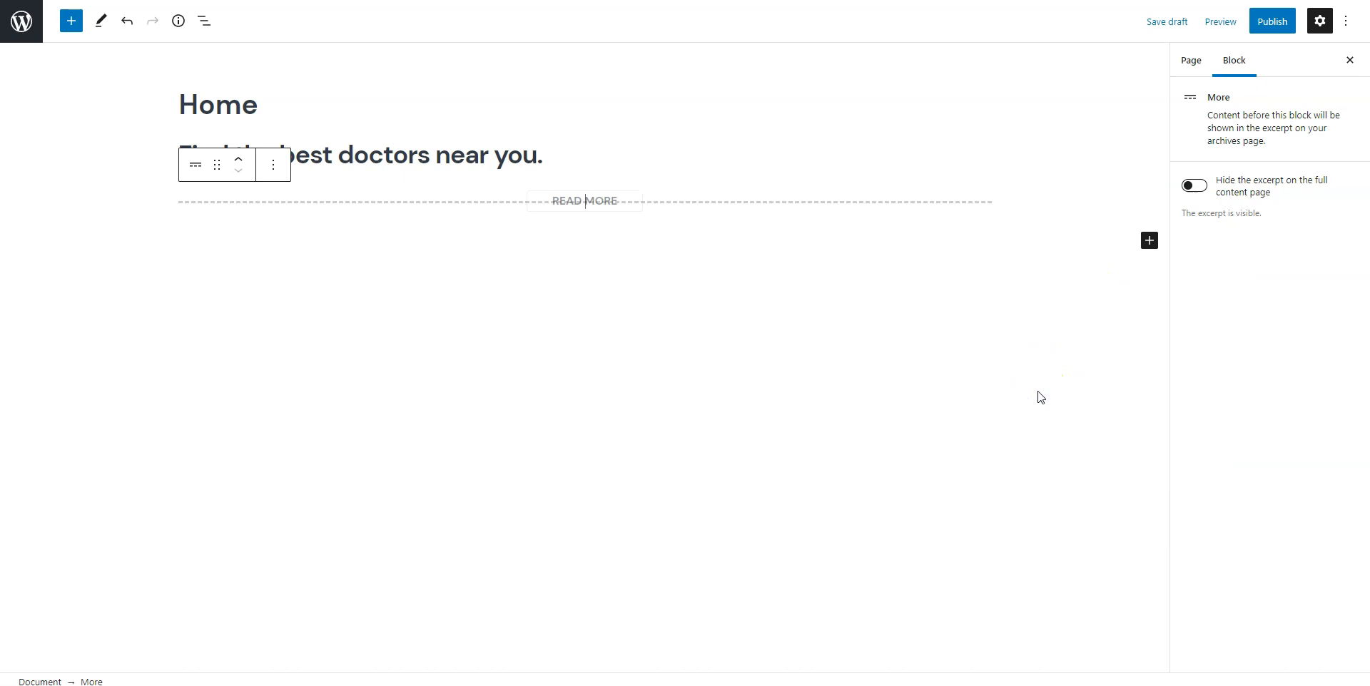
{"action": "left_click", "coordinate": [1148, 240]}
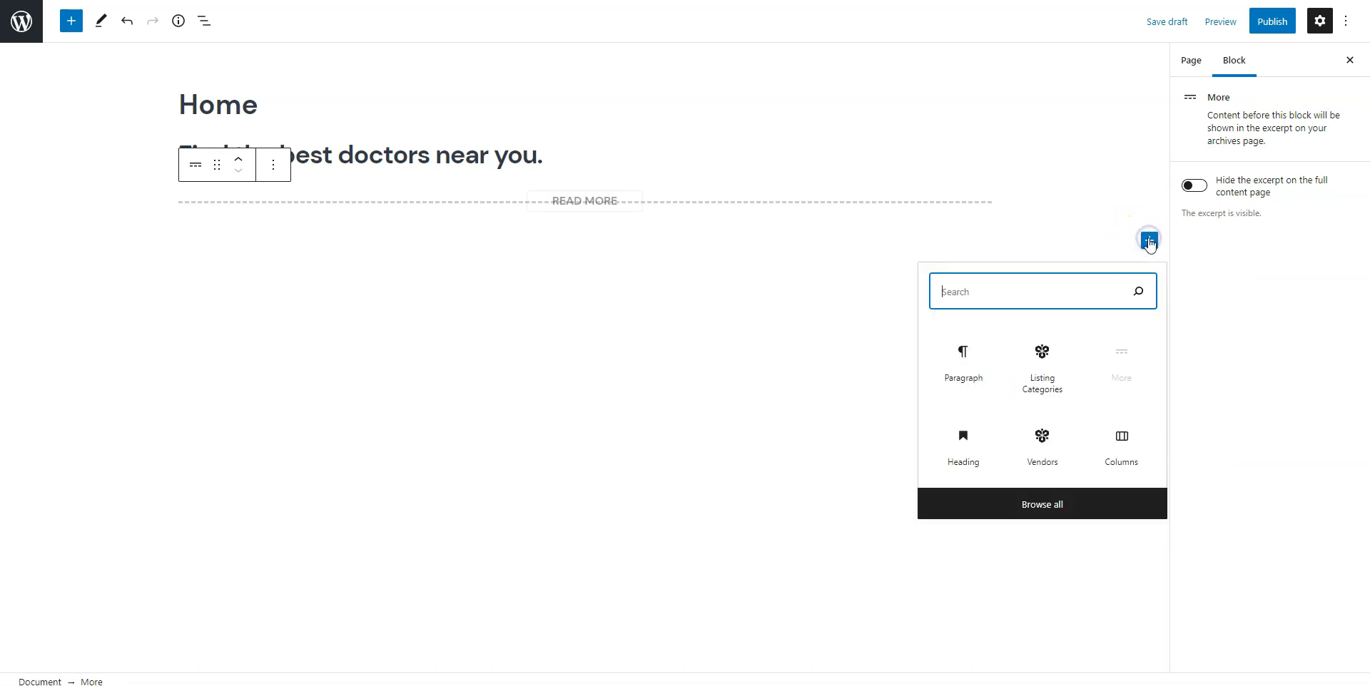
{"action": "left_click", "coordinate": [1122, 457]}
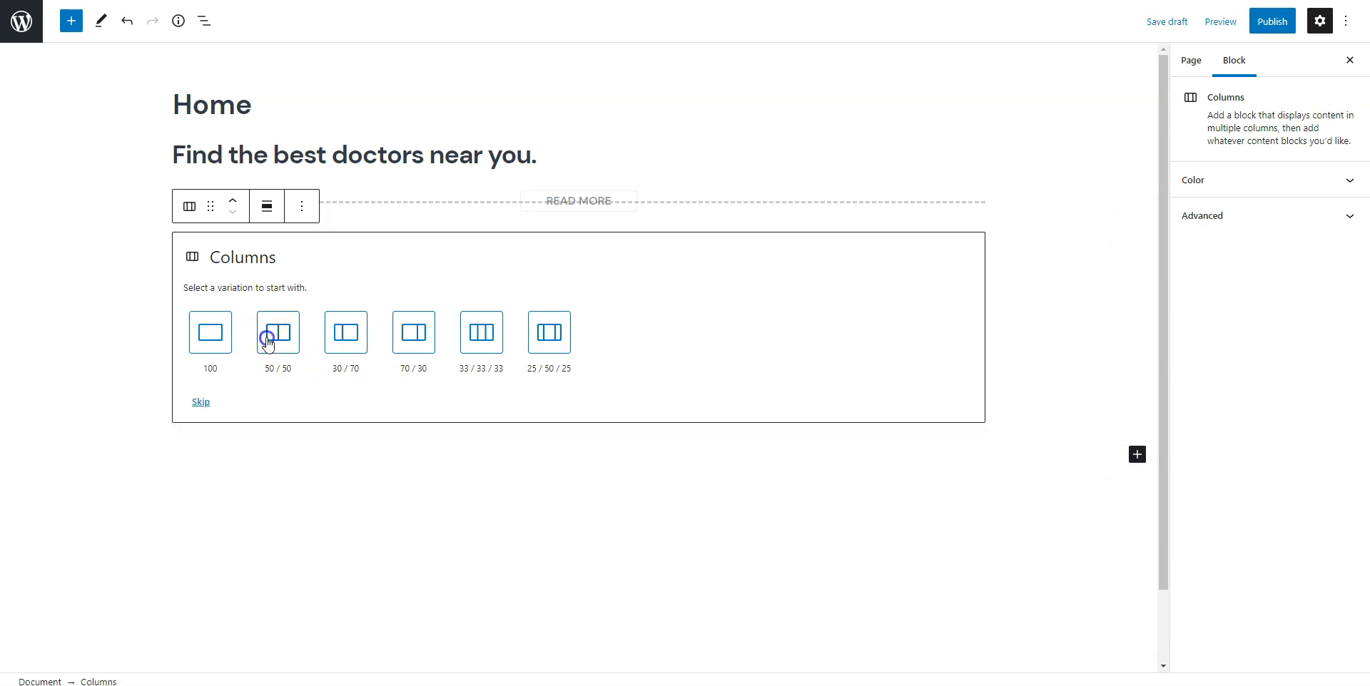
{"action": "left_click", "coordinate": [269, 339]}
{"action": "left_click", "coordinate": [347, 253]}
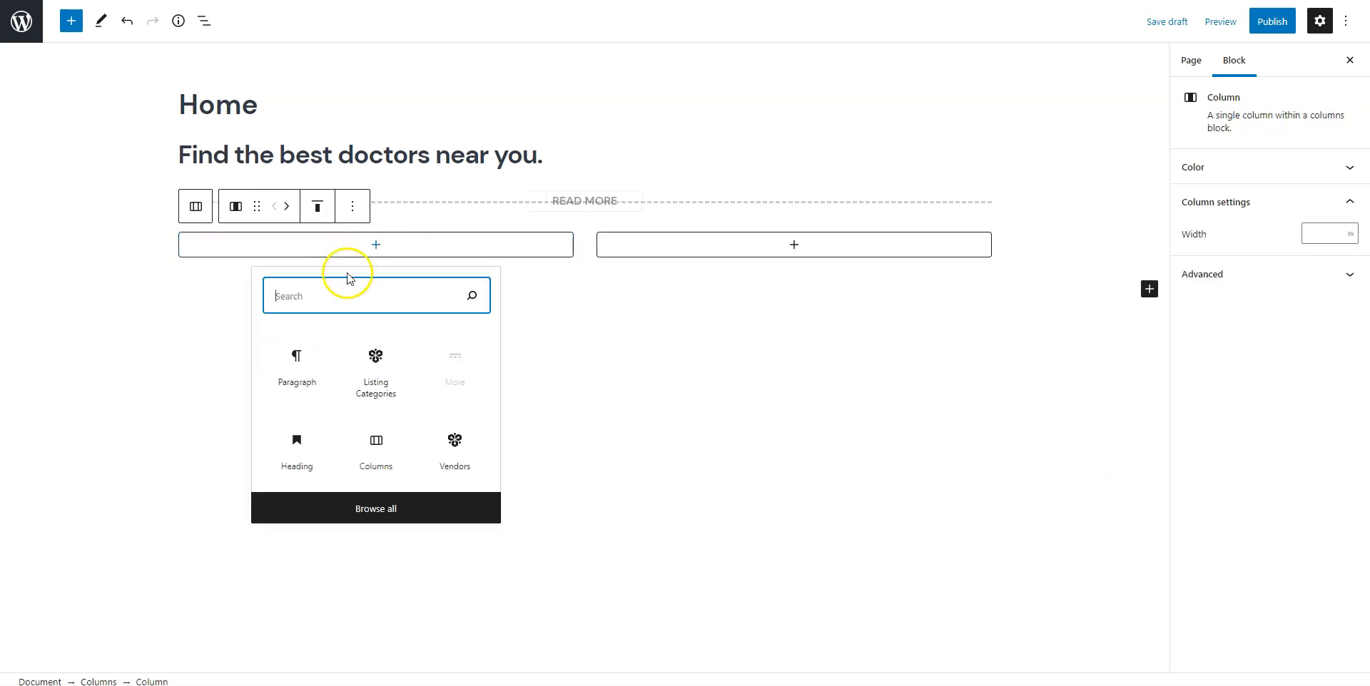
{"action": "type", "text": "listin"}
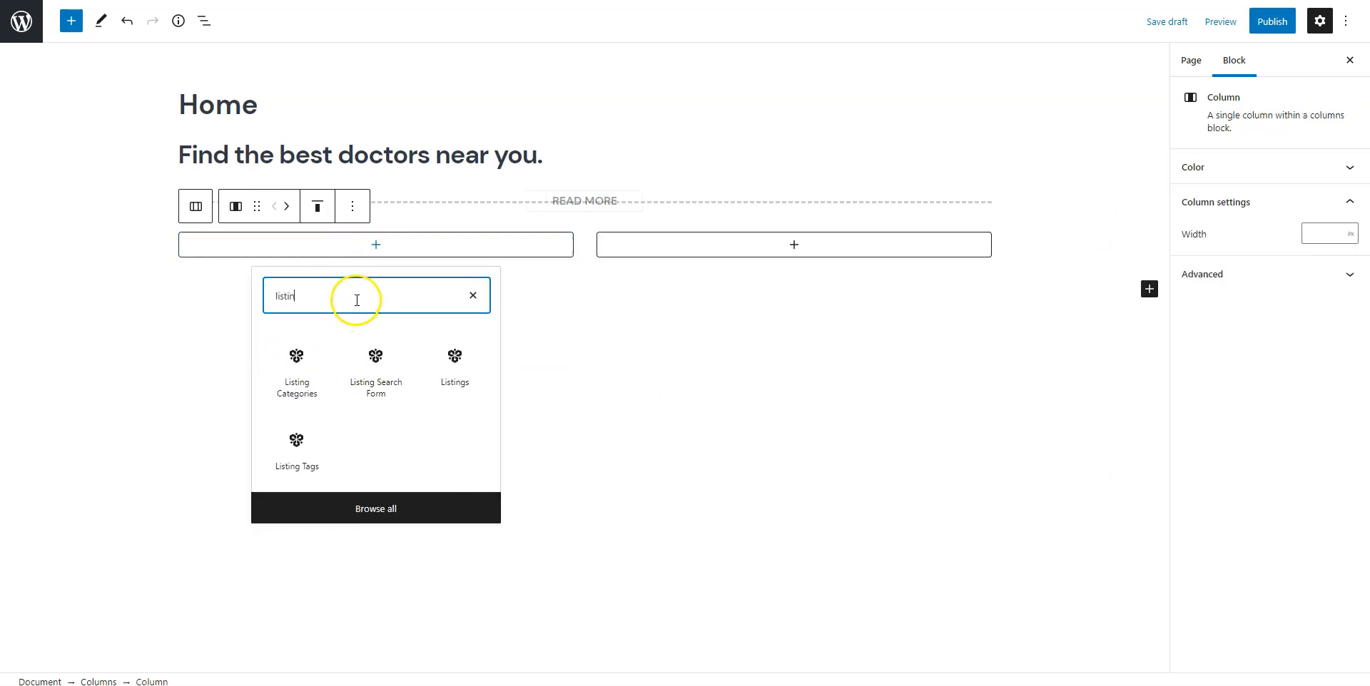
{"action": "left_click", "coordinate": [385, 368]}
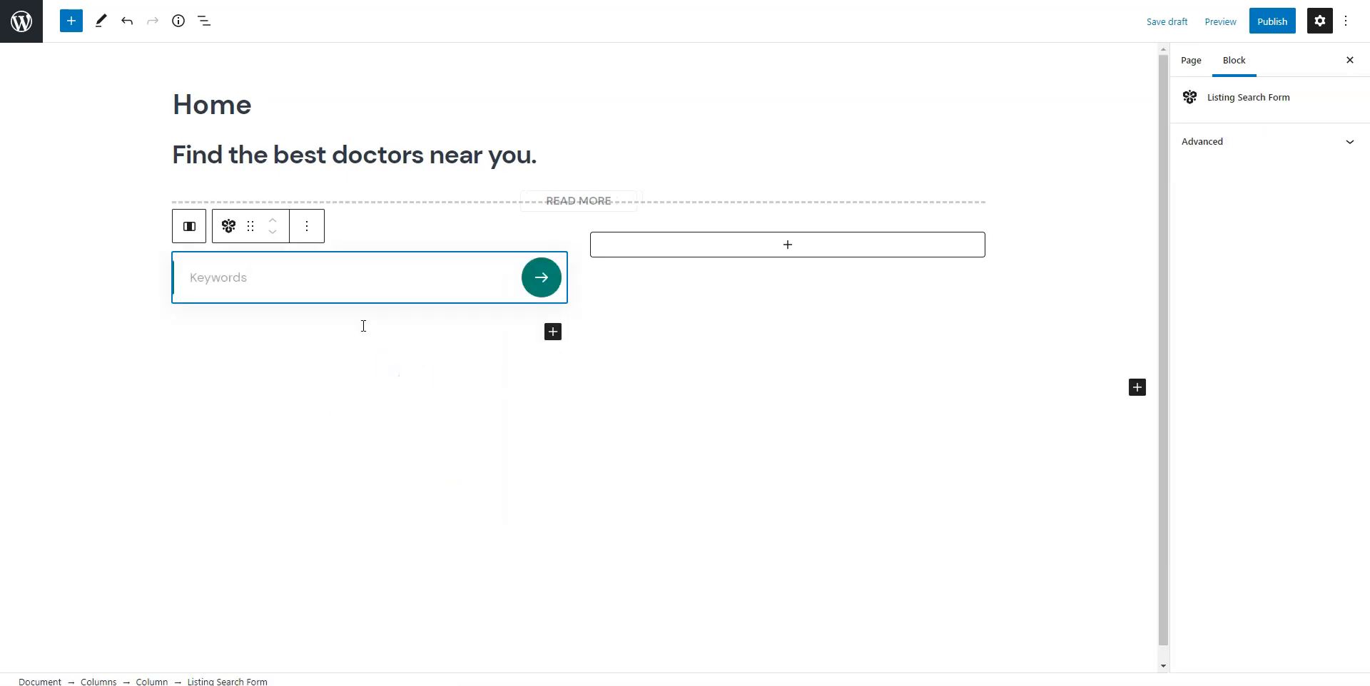
Add the Listing Categories block and the Vendors block below the search form.
{"action": "left_click", "coordinate": [1136, 390]}
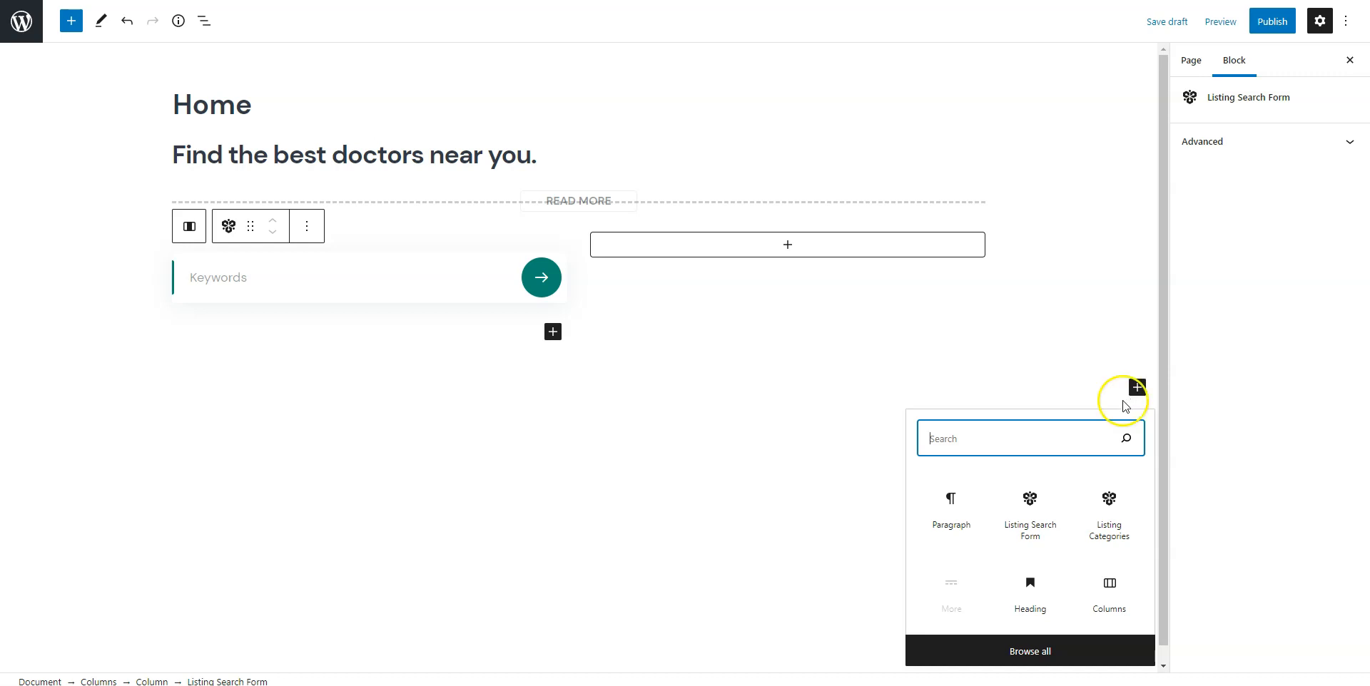
{"action": "left_click", "coordinate": [1103, 527]}
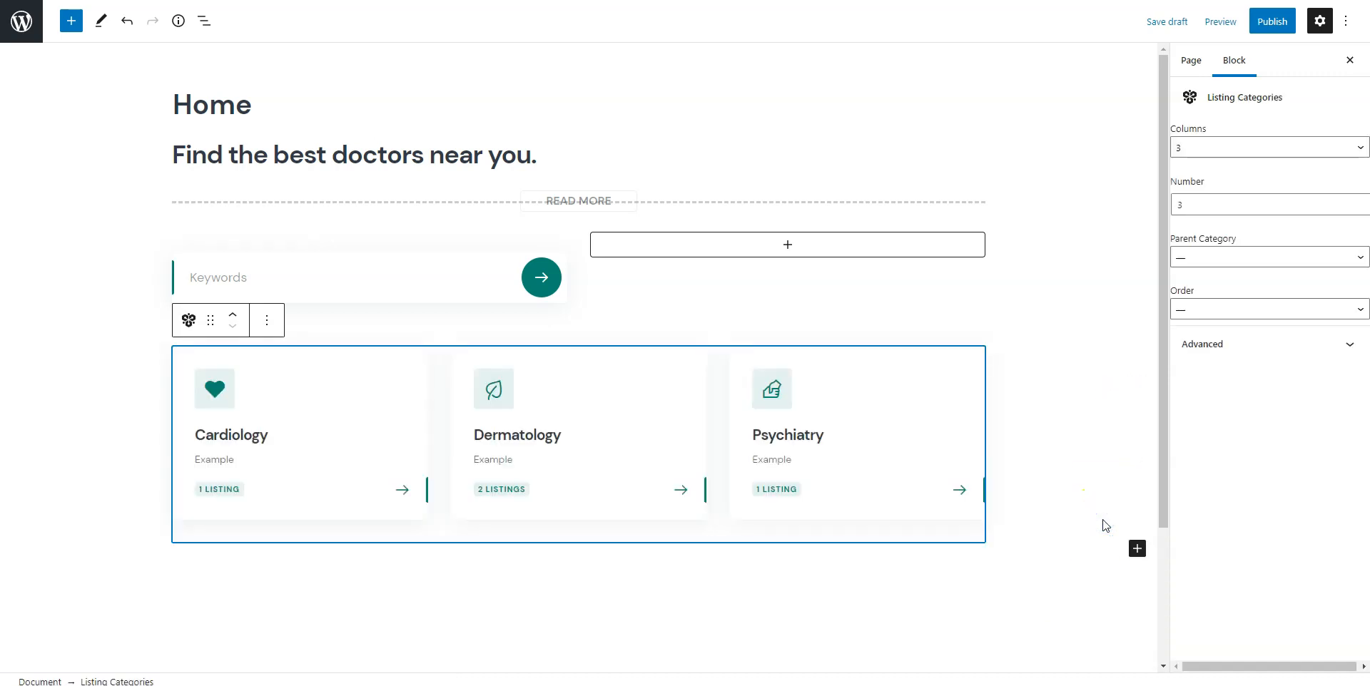
{"action": "left_click", "coordinate": [1136, 550]}
{"action": "type", "text": "ven"}
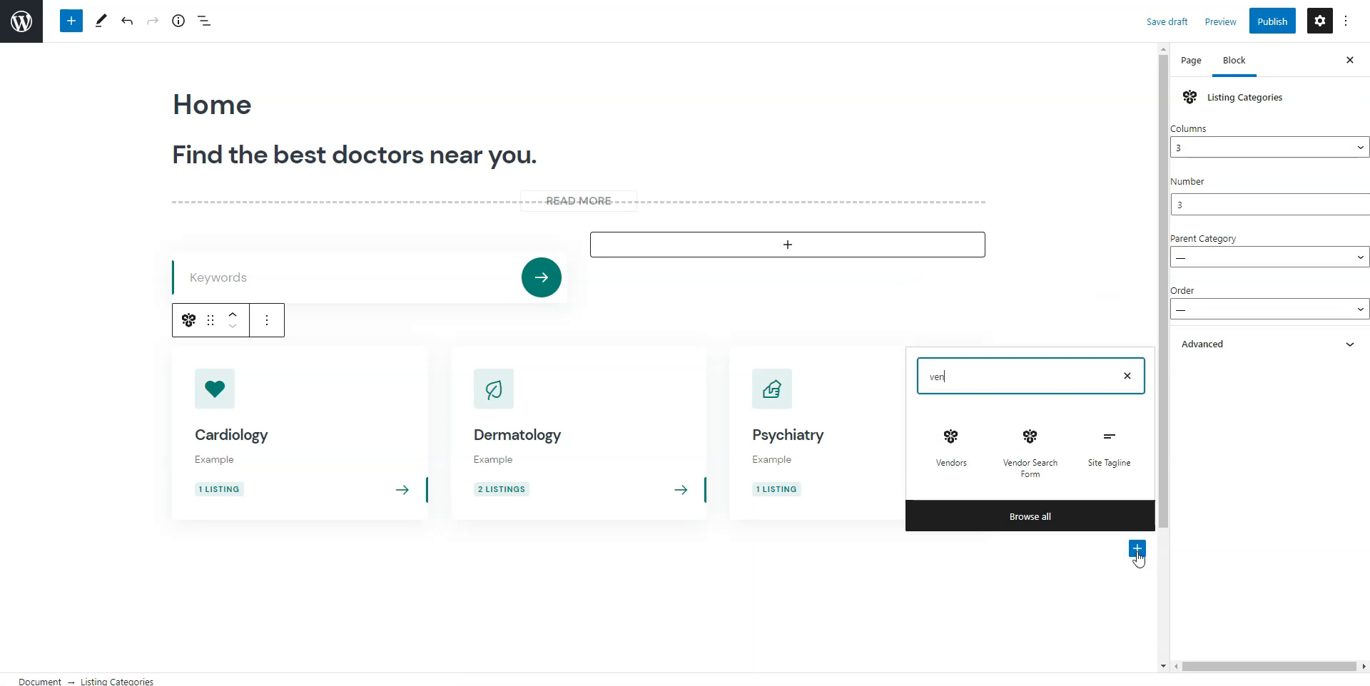
{"action": "left_click", "coordinate": [946, 462]}
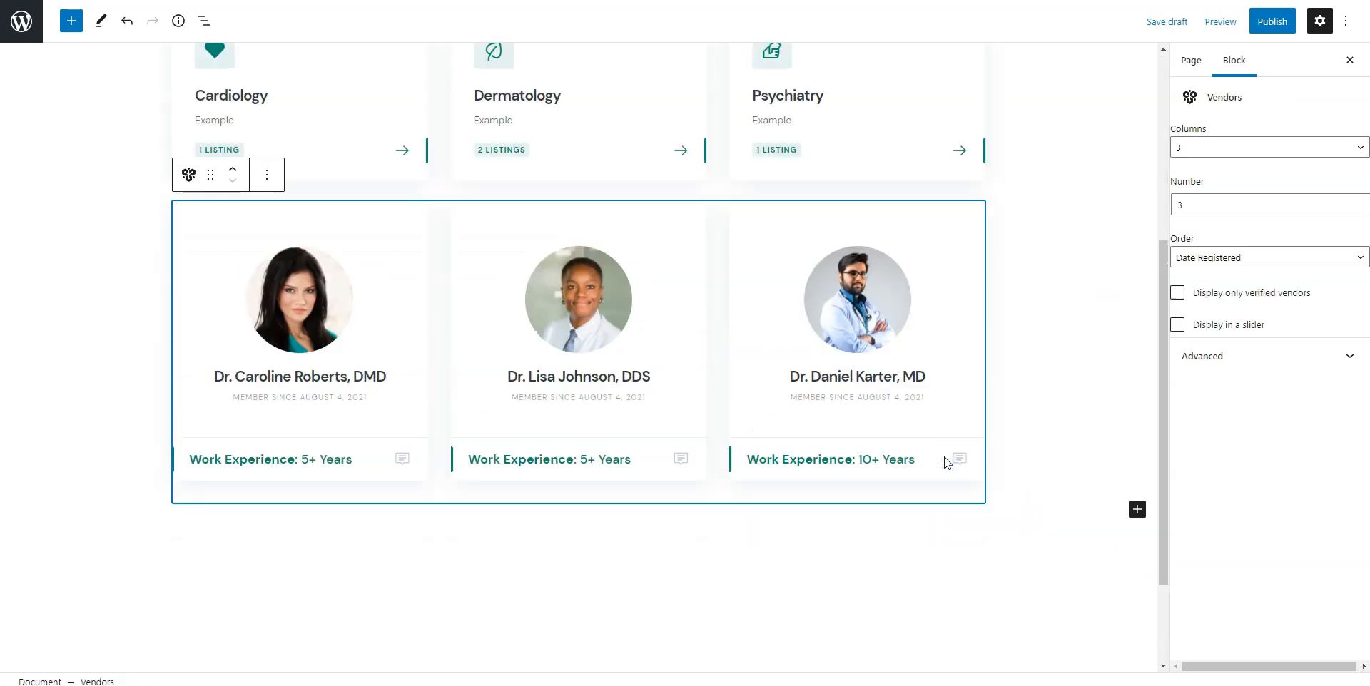
{"action": "scroll", "coordinate": [946, 462], "scroll_direction": "up", "scroll_amount": 5}
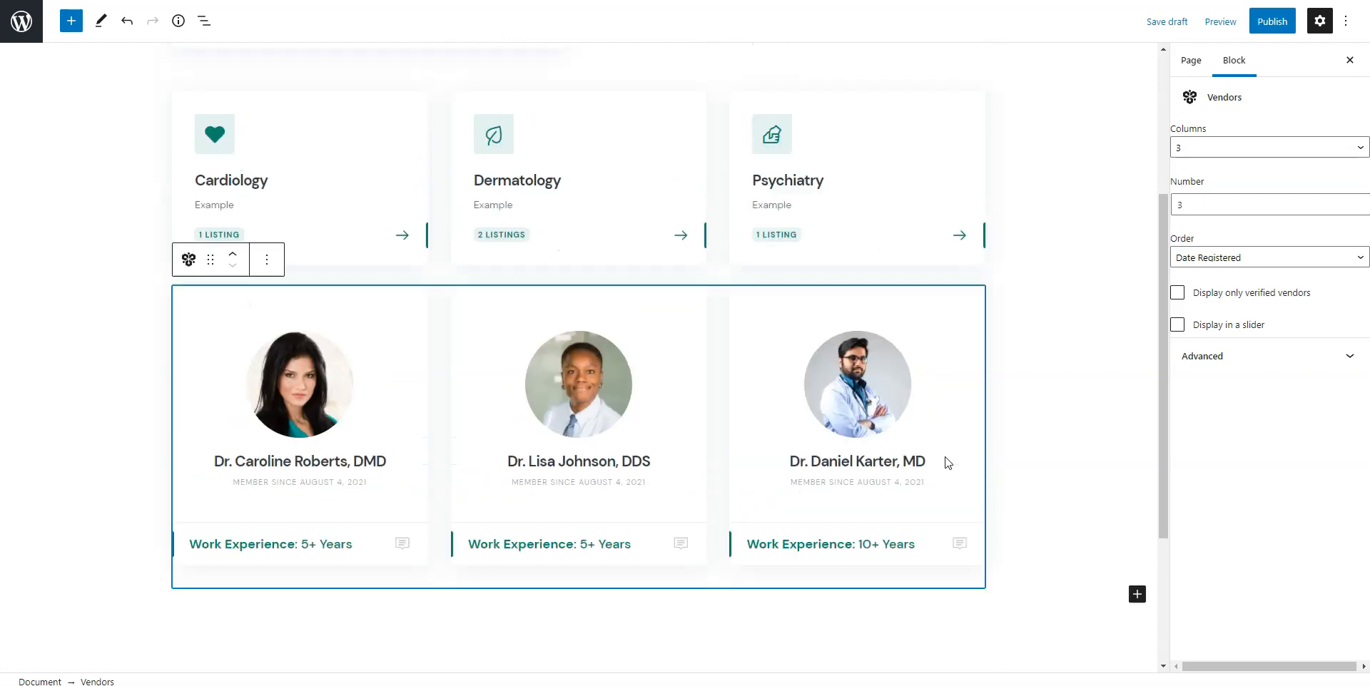
{"action": "left_click", "coordinate": [1073, 379]}
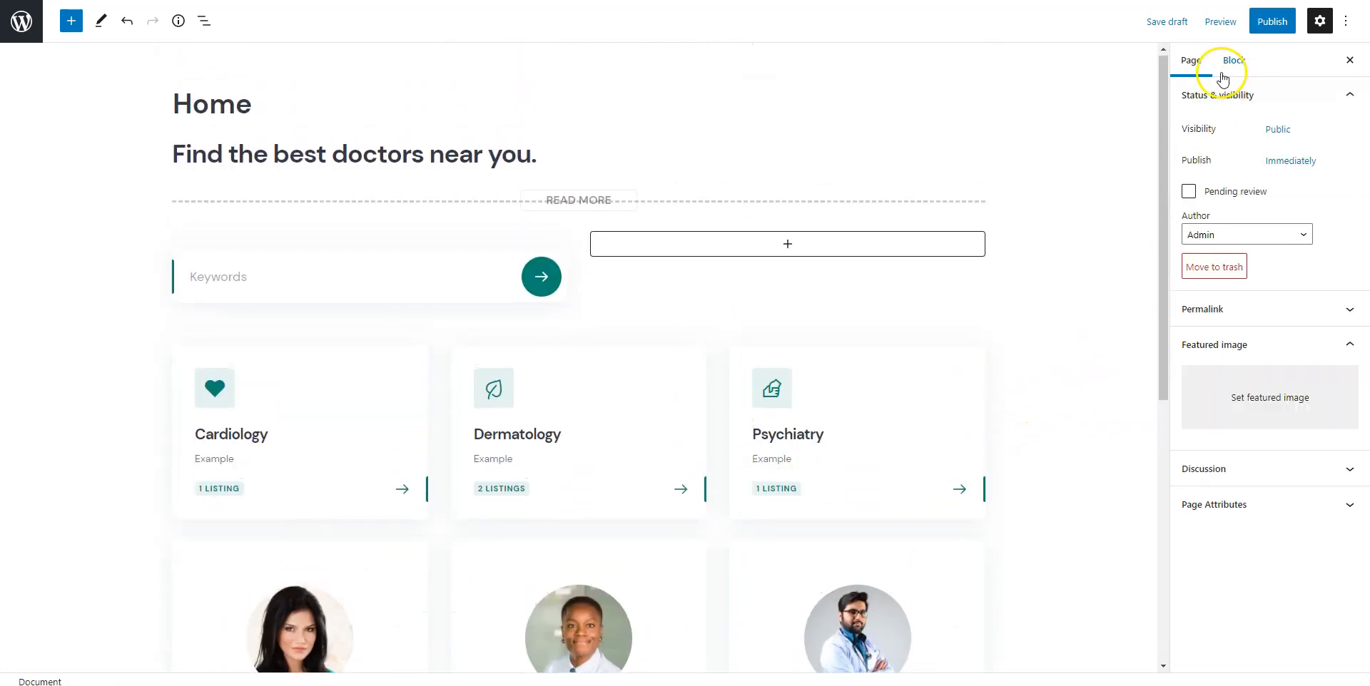
Upload Doctor 1.jpg, Doctor 2.jpg and Doctor 3.jpg through the featured image picker.
{"action": "left_click", "coordinate": [1260, 384]}
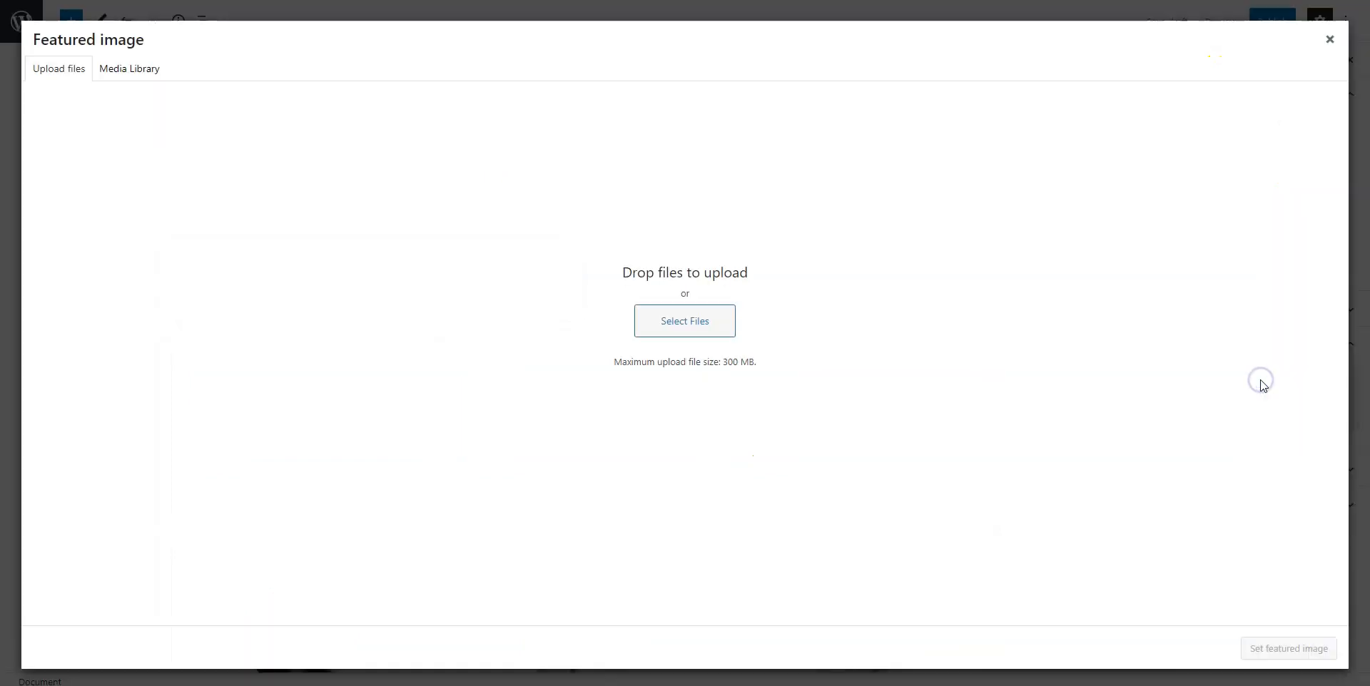
{"action": "left_click", "coordinate": [696, 324]}
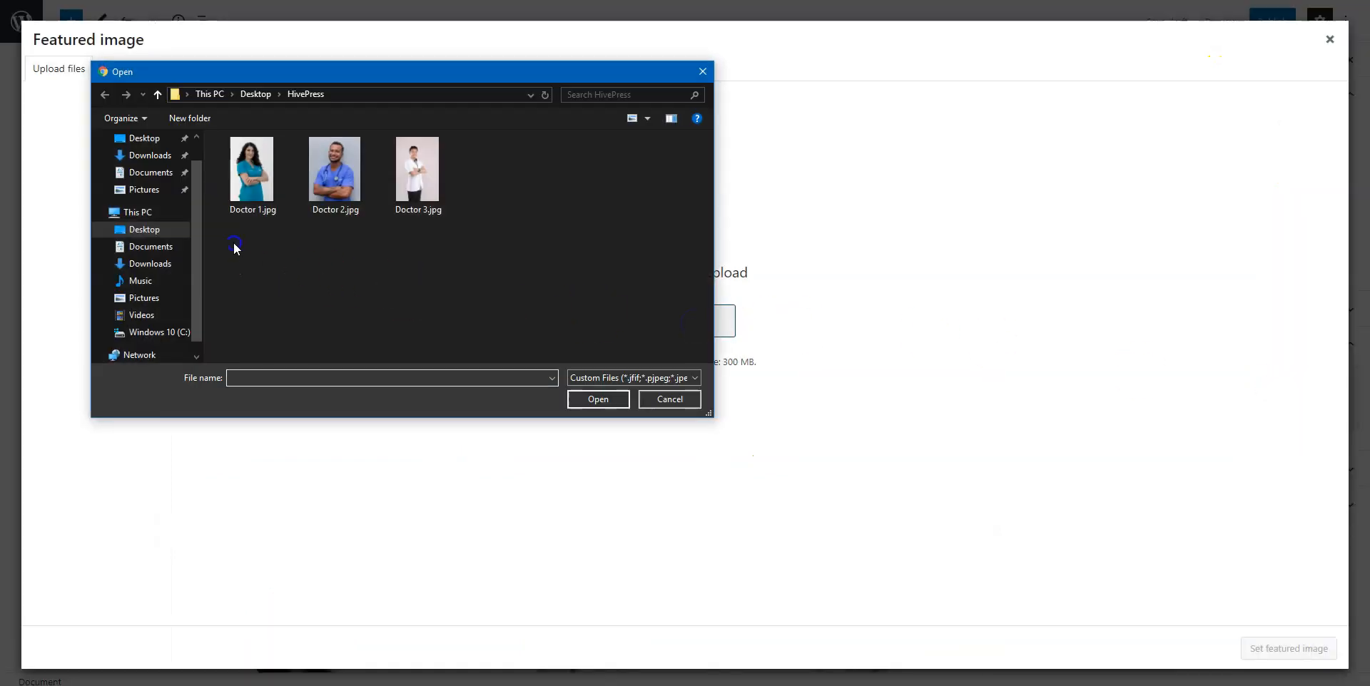
{"action": "left_click_drag", "start_coordinate": [234, 246], "coordinate": [449, 133]}
{"action": "left_click", "coordinate": [603, 401]}
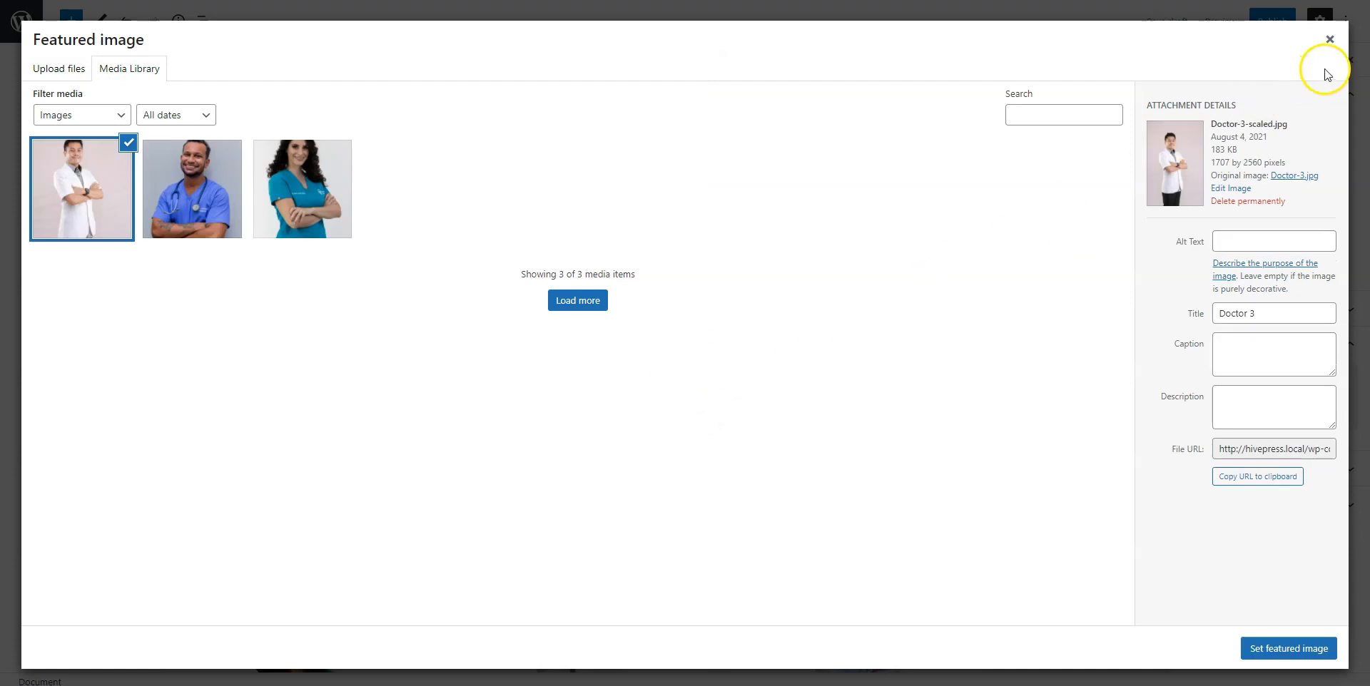
{"action": "left_click", "coordinate": [1331, 40]}
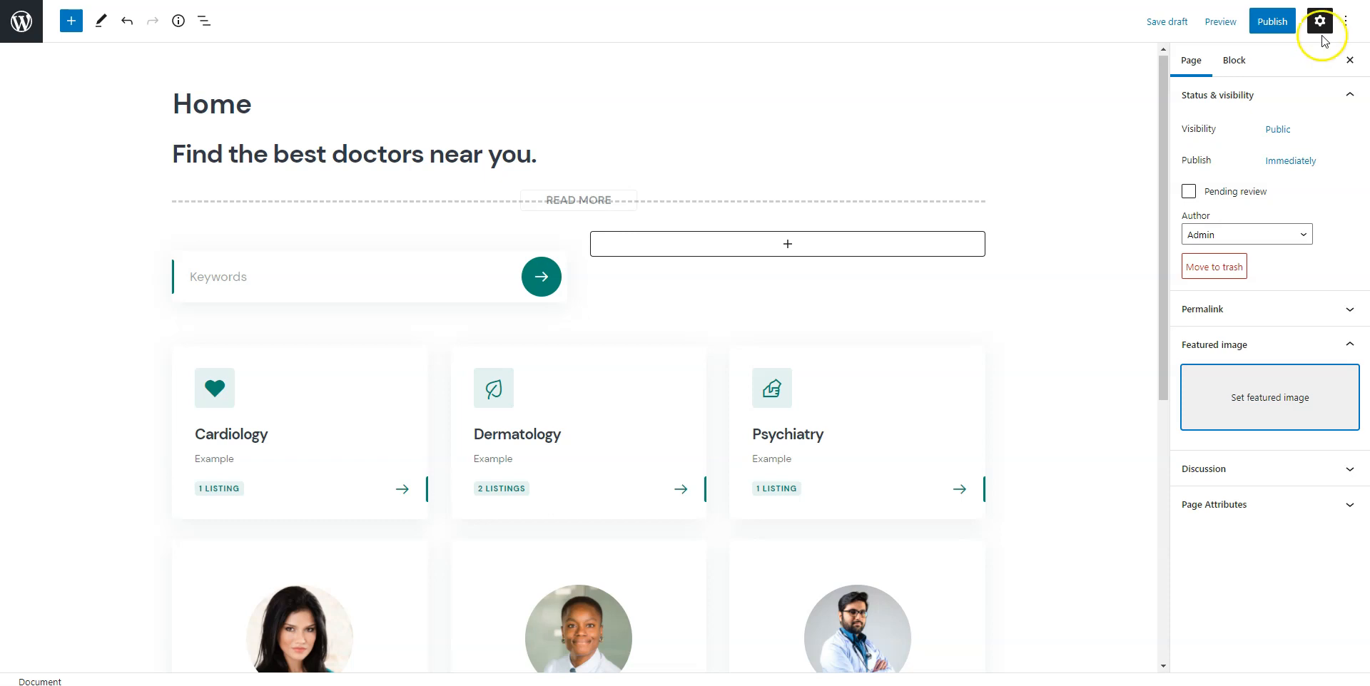
Publish the Home page and return to the admin Dashboard.
{"action": "left_click", "coordinate": [1277, 26]}
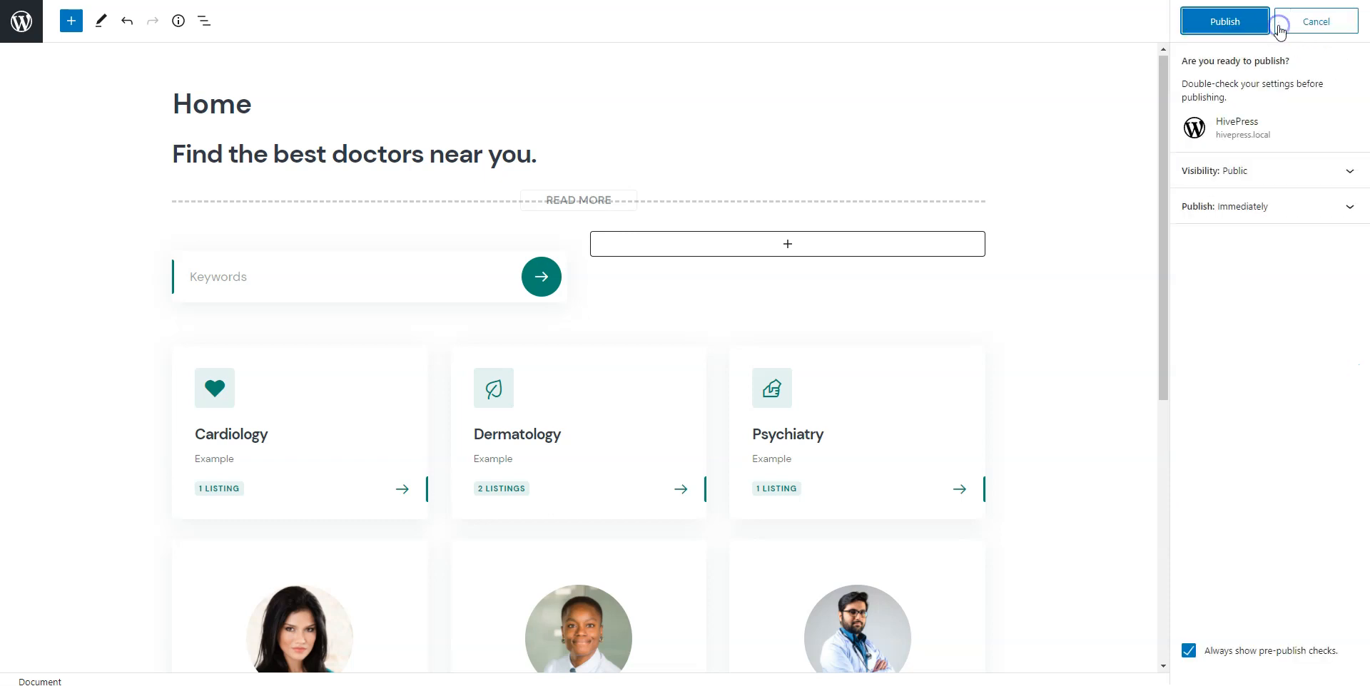
{"action": "left_click", "coordinate": [1229, 24]}
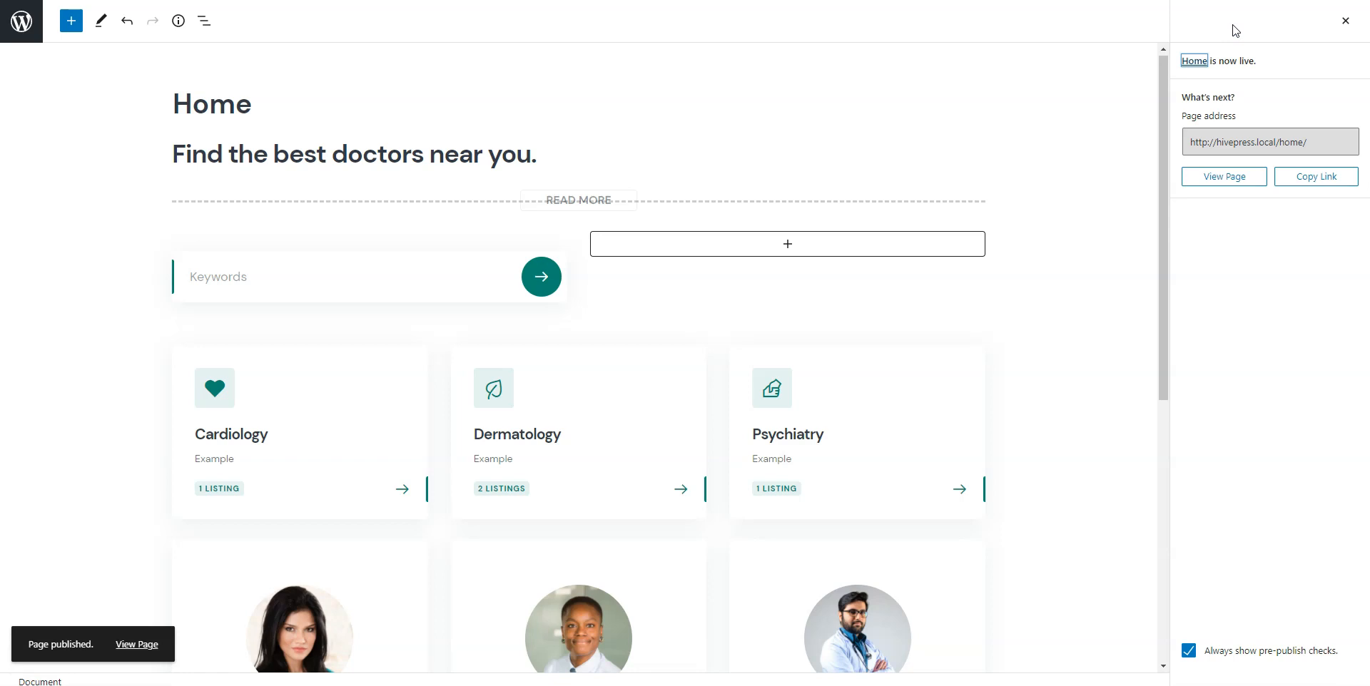
{"action": "left_click", "coordinate": [22, 27]}
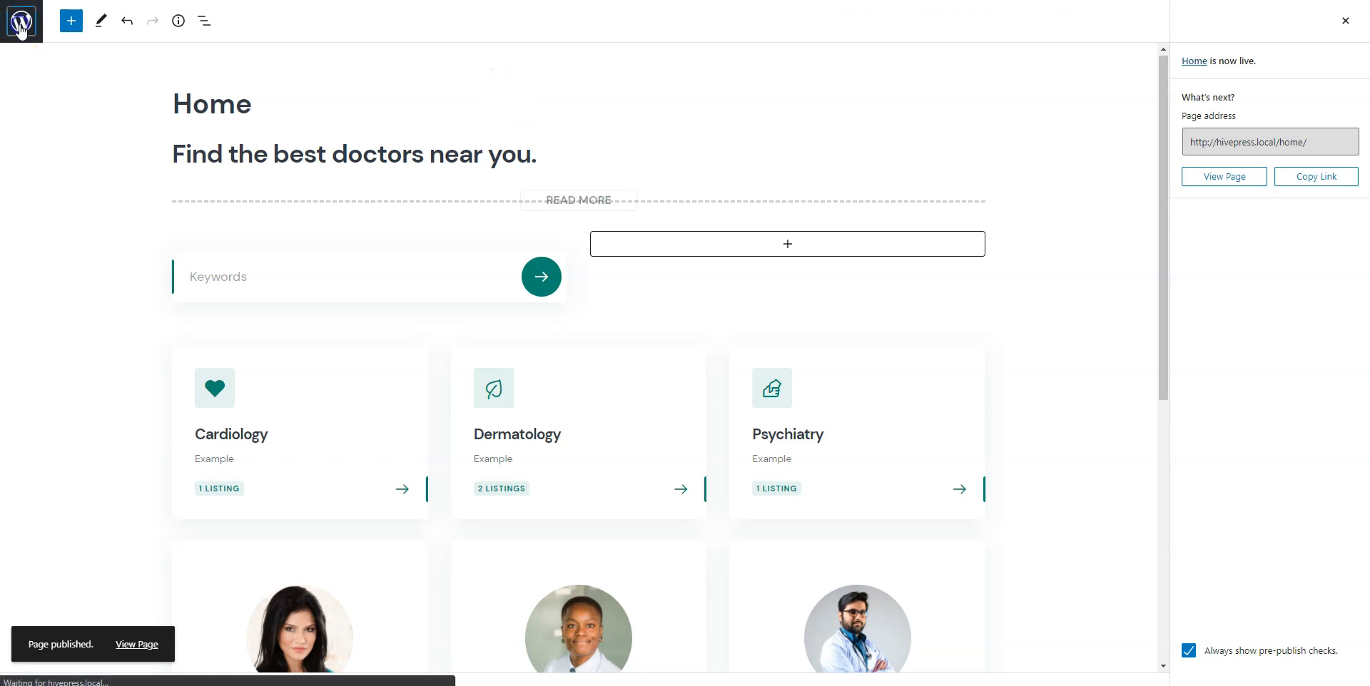
In Settings > Reading, choose 'A static page' with Home as the homepage and save.
{"action": "mouse_move", "coordinate": [40, 478]}
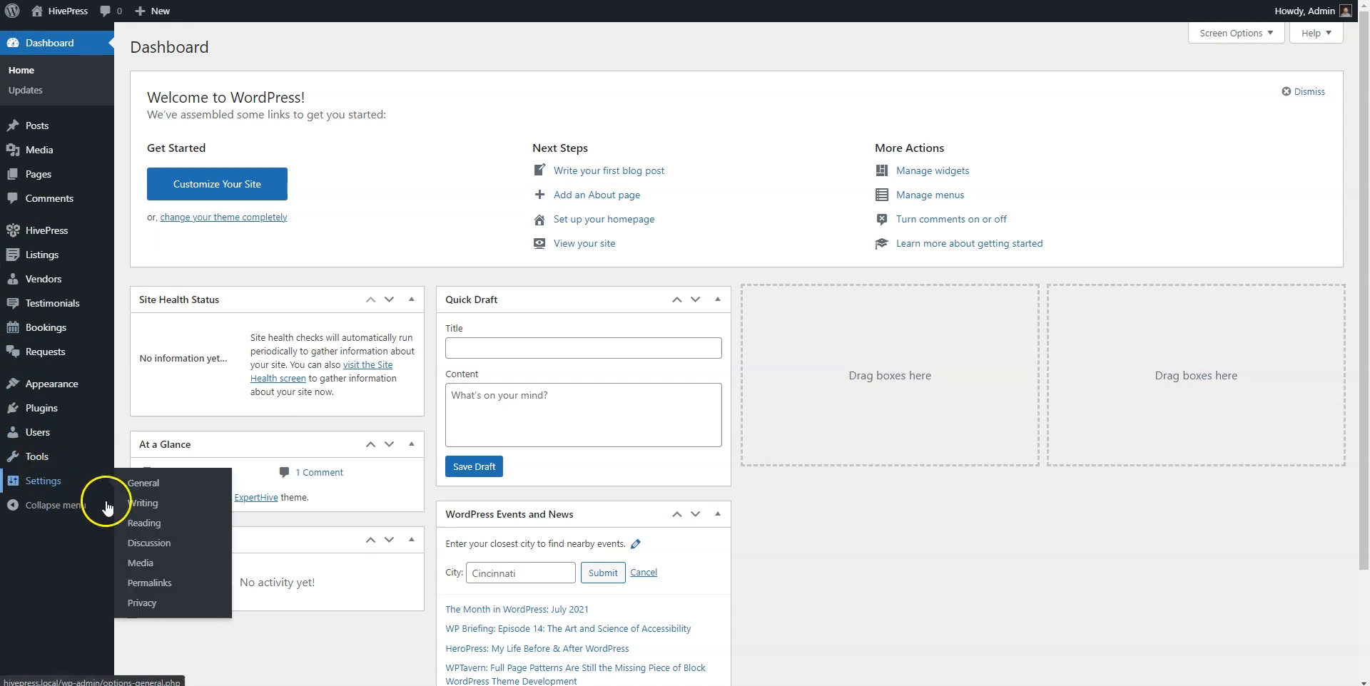
{"action": "left_click", "coordinate": [143, 527]}
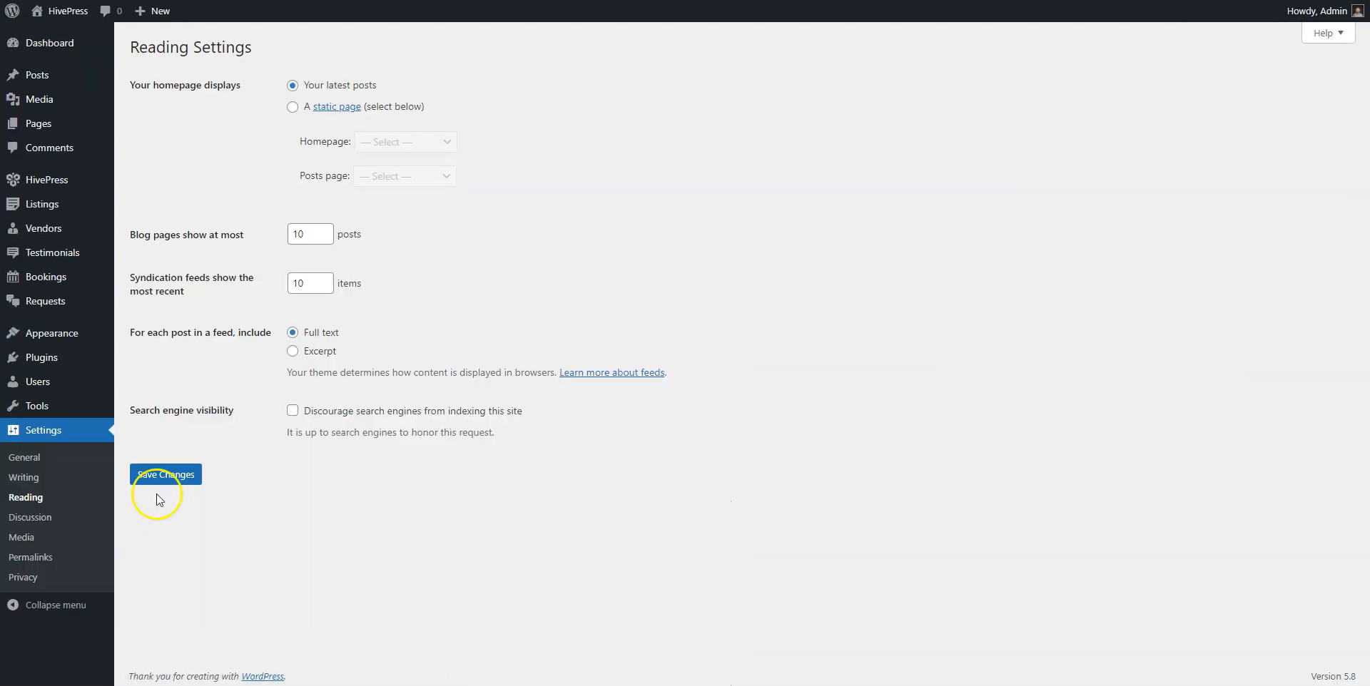
{"action": "left_click", "coordinate": [293, 107]}
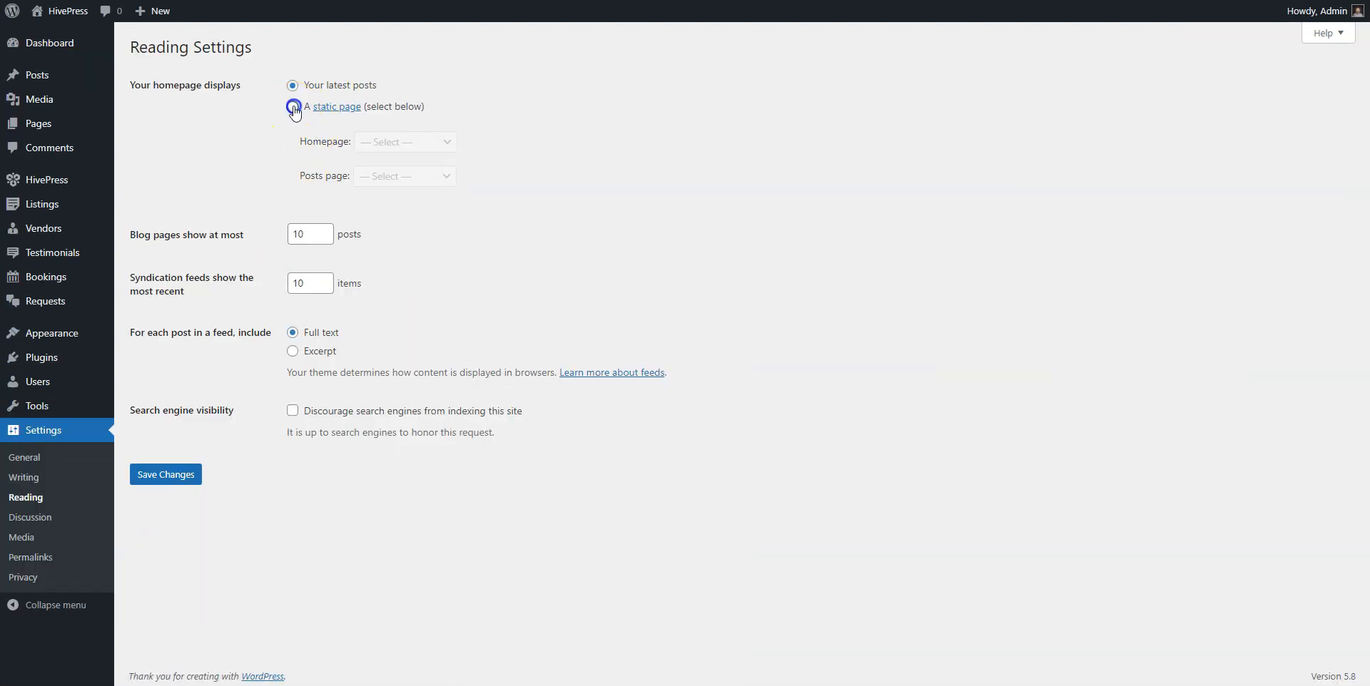
{"action": "left_click", "coordinate": [396, 145]}
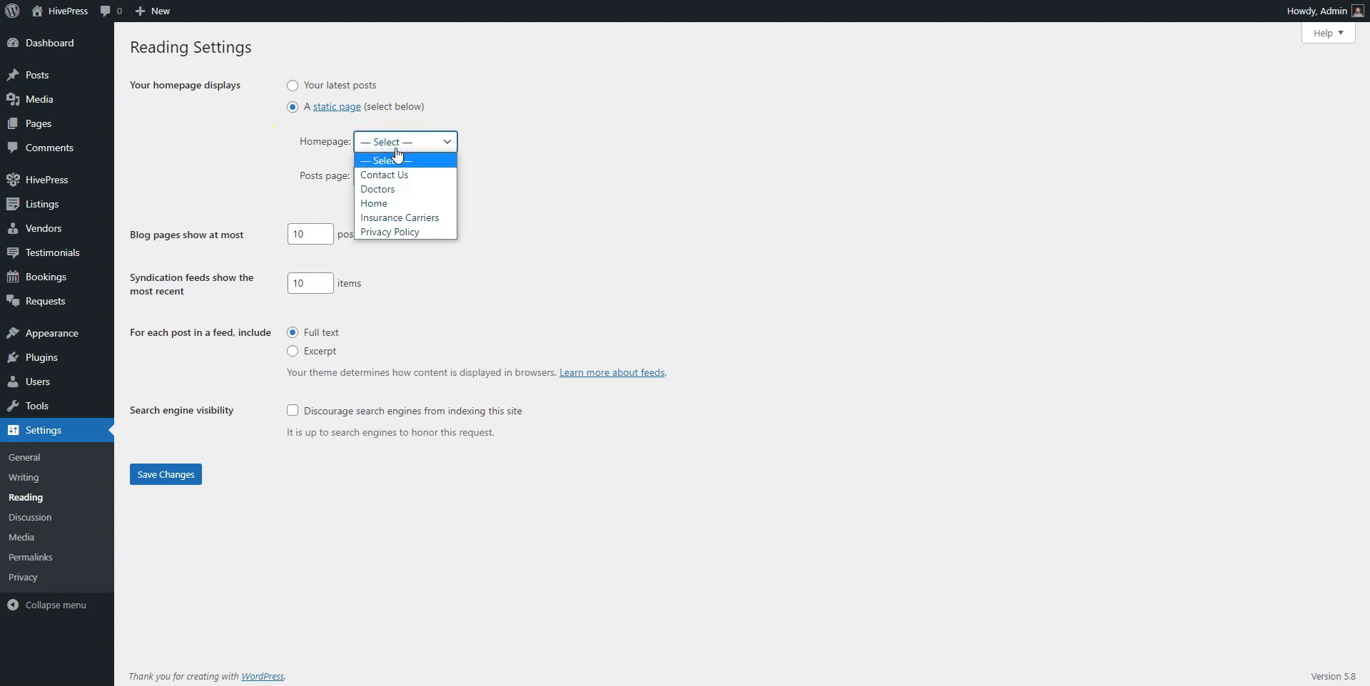
{"action": "left_click", "coordinate": [378, 204]}
{"action": "left_click", "coordinate": [170, 475]}
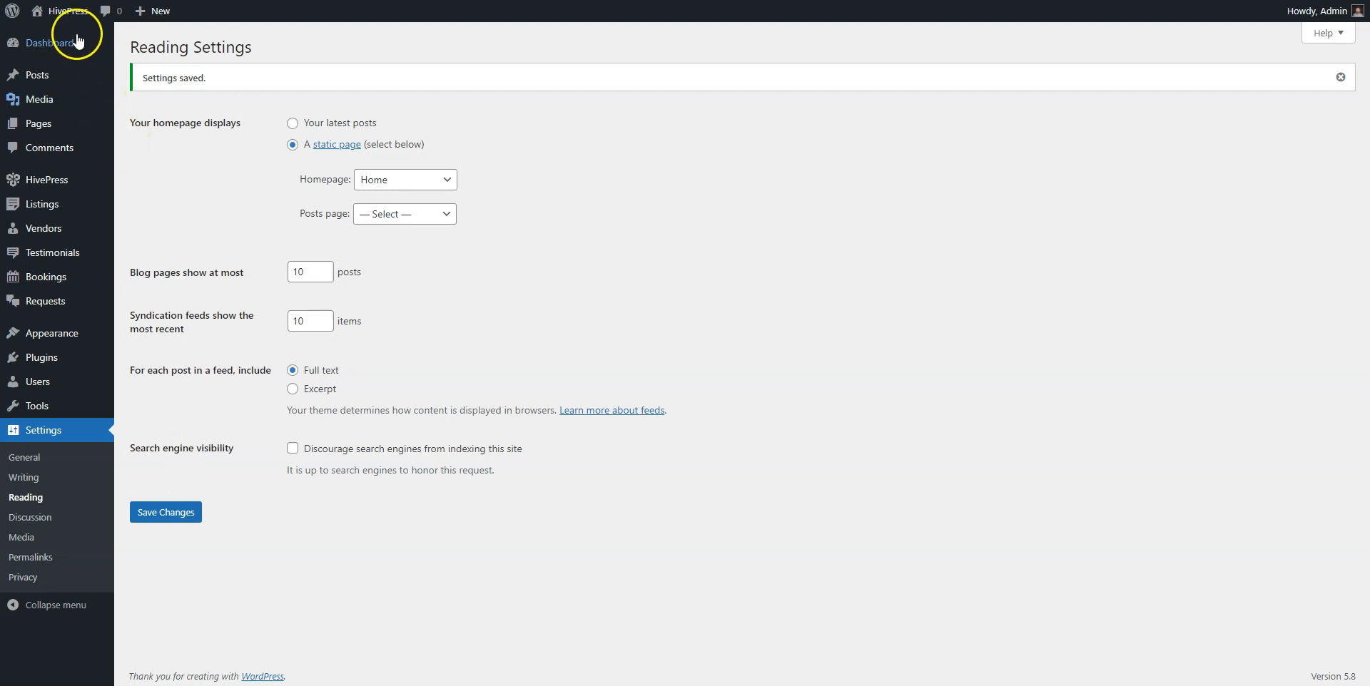
From the live site, start a new Cardiology service listing and upload a heart image.
{"action": "left_click", "coordinate": [68, 12]}
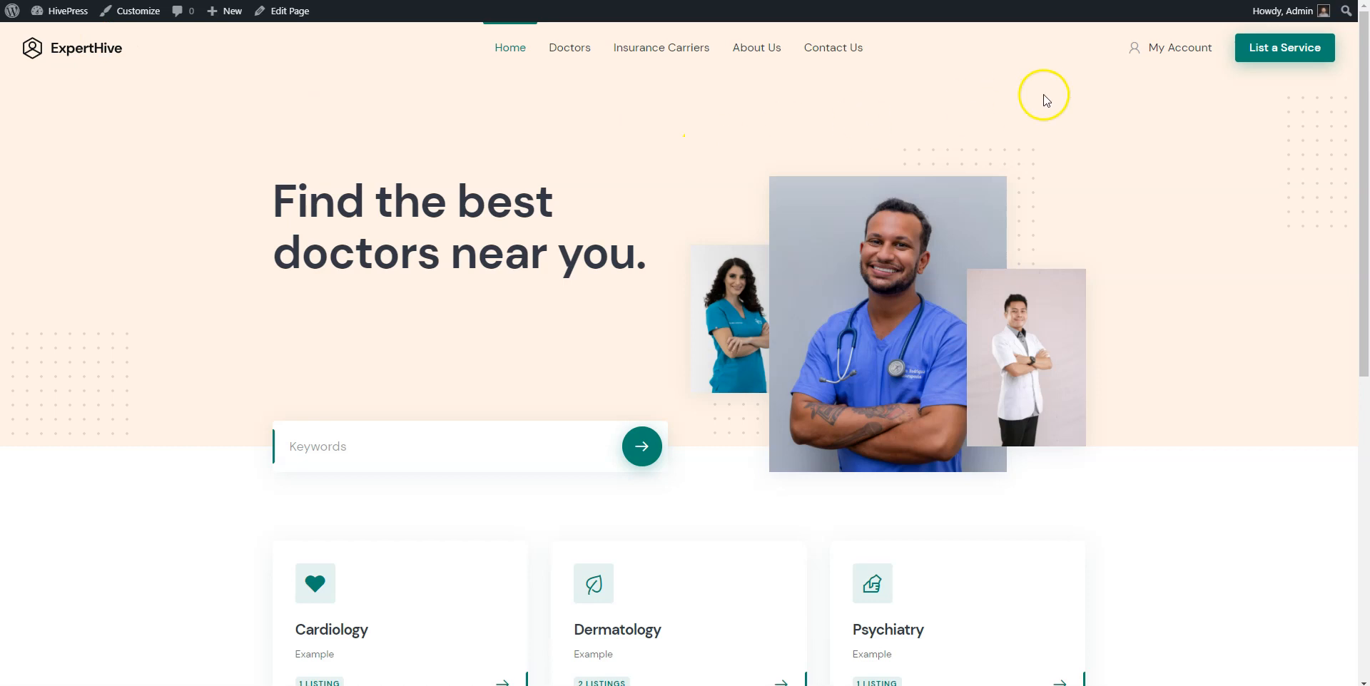
{"action": "left_click", "coordinate": [1267, 55]}
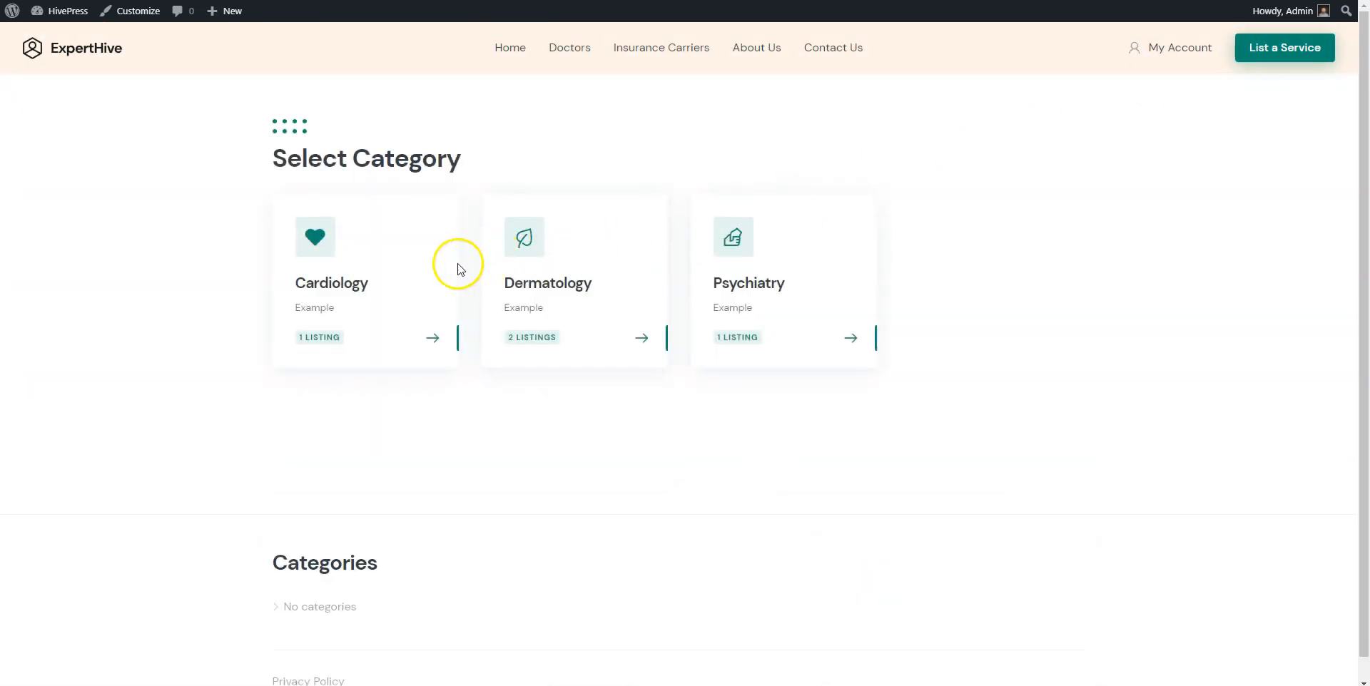
{"action": "left_click", "coordinate": [324, 287]}
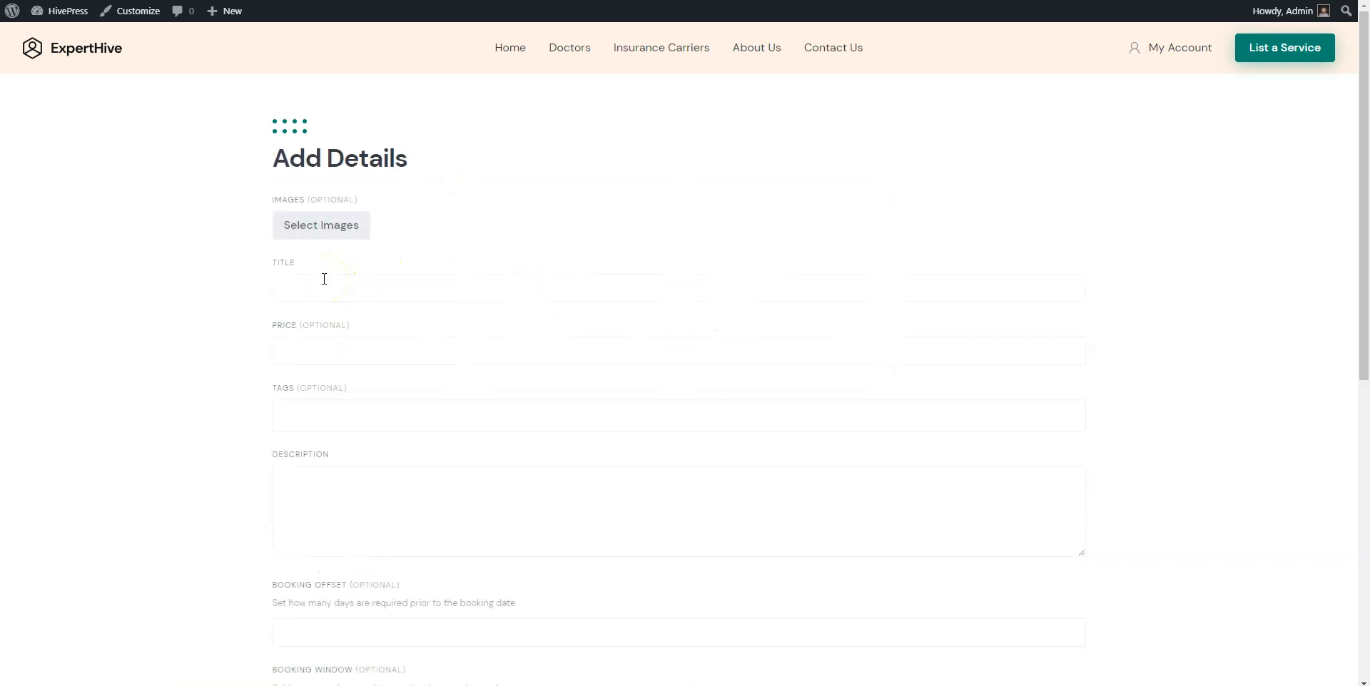
{"action": "left_click", "coordinate": [321, 224]}
{"action": "left_click", "coordinate": [268, 192]}
{"action": "left_click", "coordinate": [580, 397]}
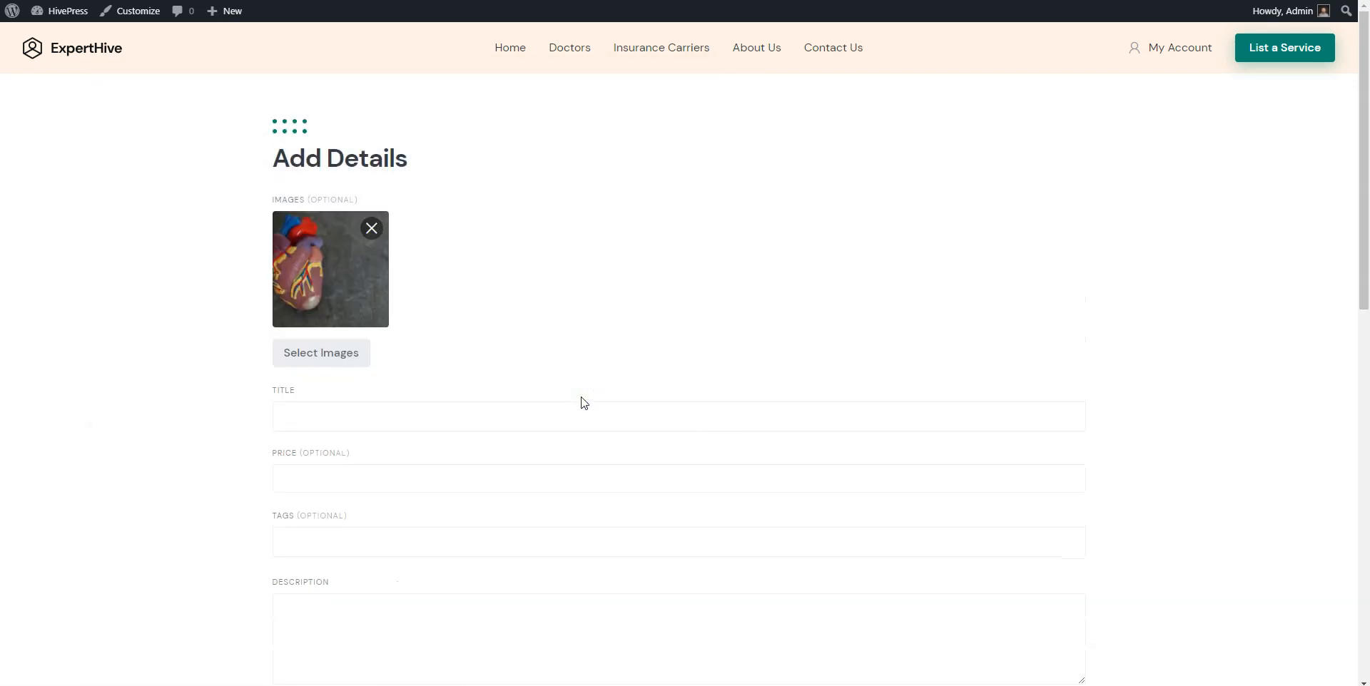
Fill in title 'Consultation with ECG', price 160 and description 'Example'.
{"action": "left_click", "coordinate": [581, 410]}
{"action": "type", "text": "Consultation with ECG"}
{"action": "scroll", "coordinate": [578, 412], "scroll_direction": "down", "scroll_amount": 1}
{"action": "left_click", "coordinate": [569, 400]}
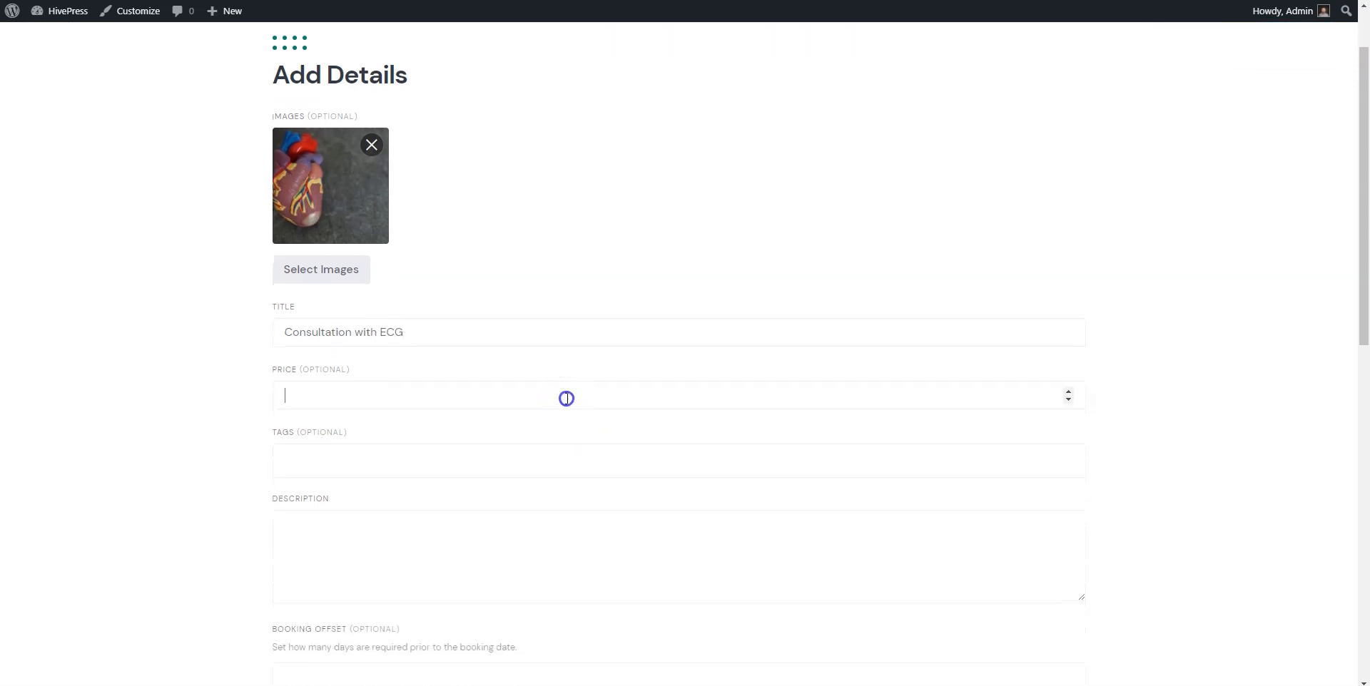
{"action": "left_click", "coordinate": [499, 517]}
{"action": "type", "text": "Example"}
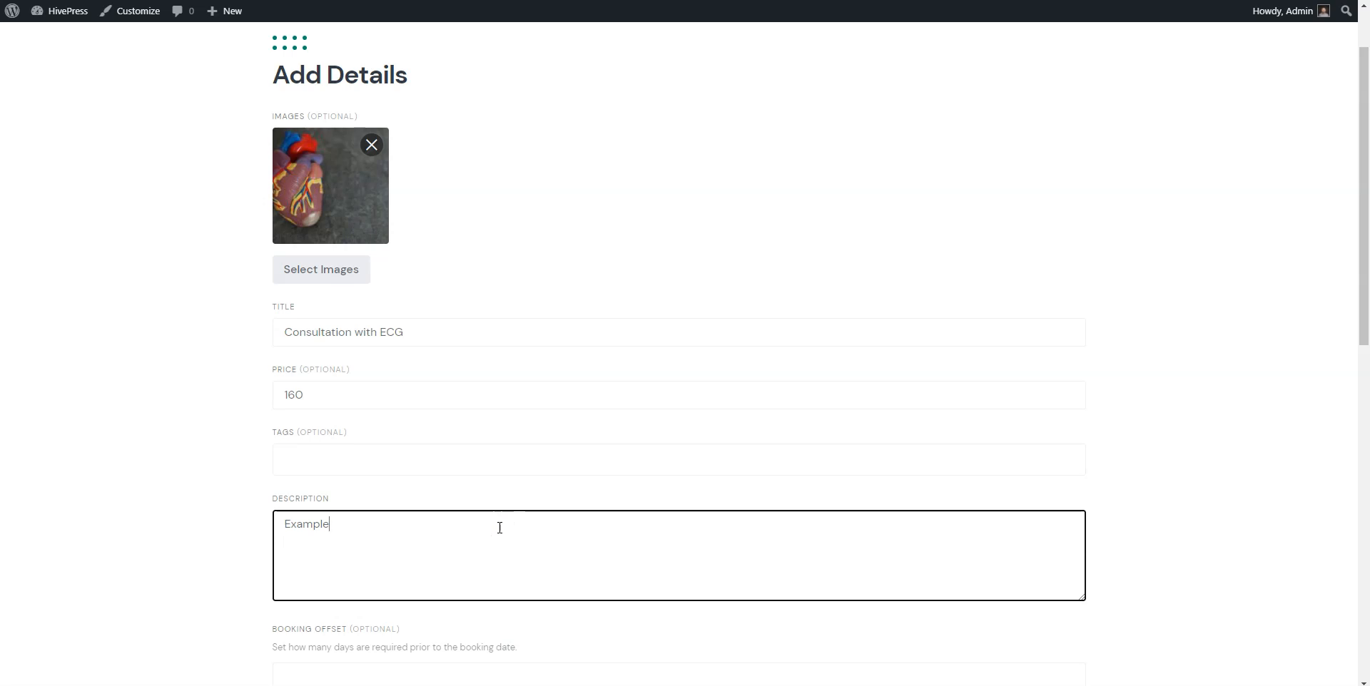
{"action": "left_click", "coordinate": [200, 570]}
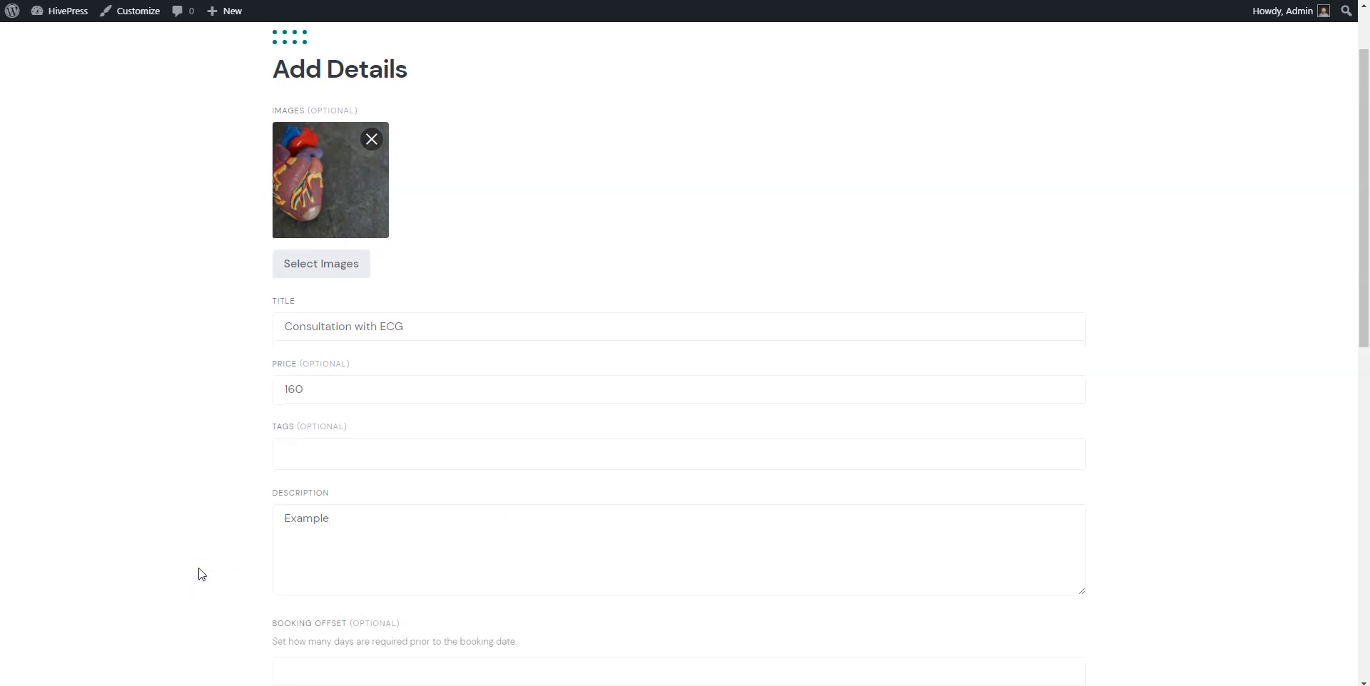
{"action": "scroll", "coordinate": [201, 575], "scroll_direction": "down", "scroll_amount": 7}
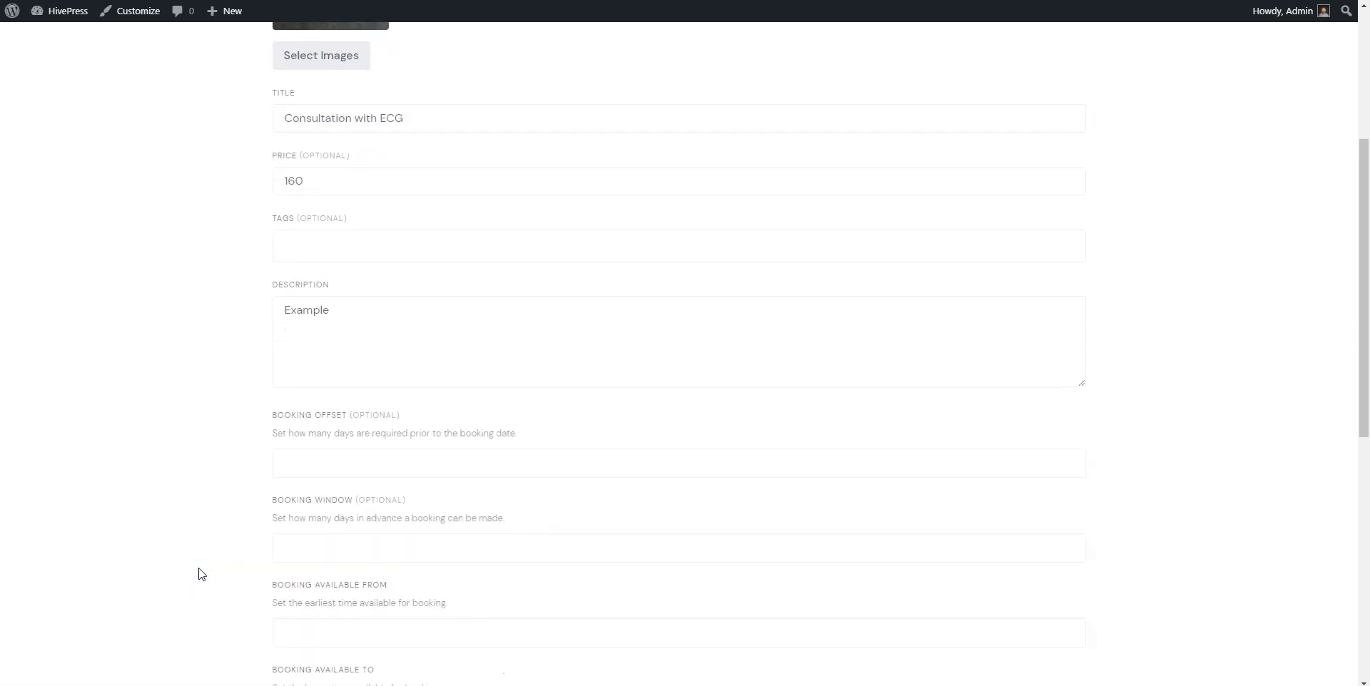
Set the booking offset to 1 day.
{"action": "scroll", "coordinate": [201, 574], "scroll_direction": "down", "scroll_amount": 1}
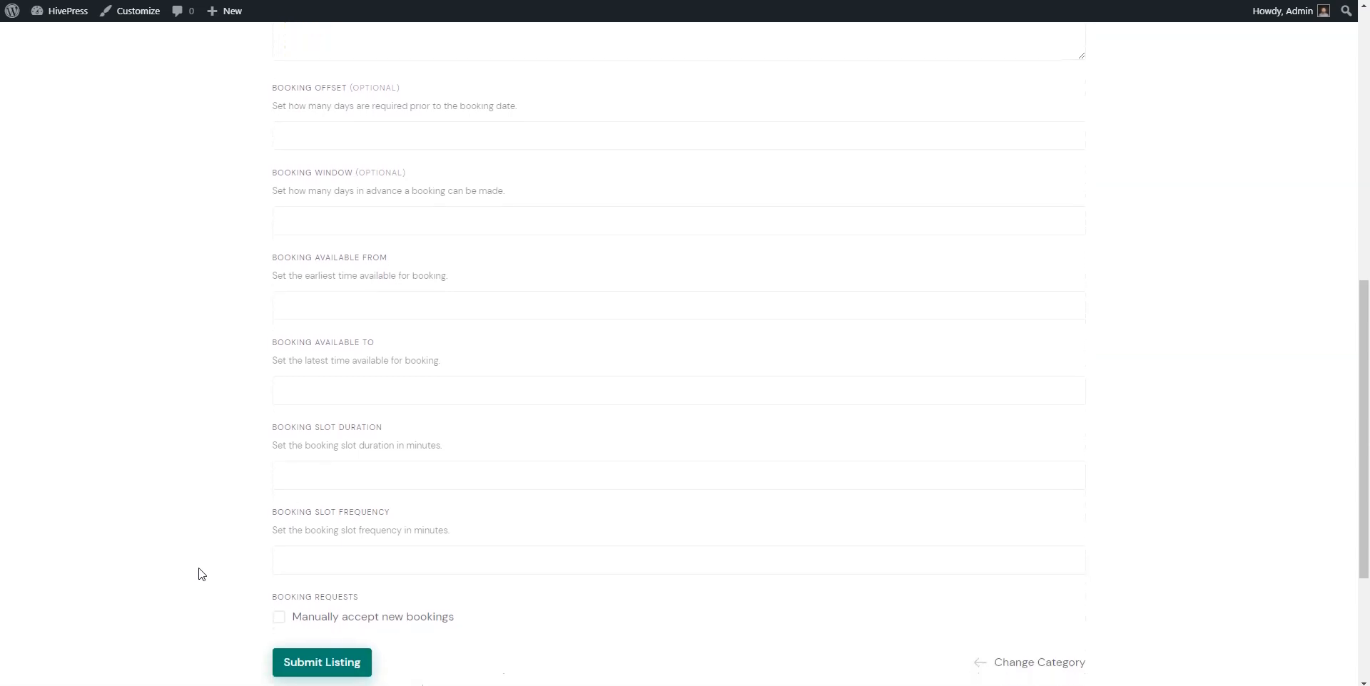
{"action": "left_click", "coordinate": [201, 548]}
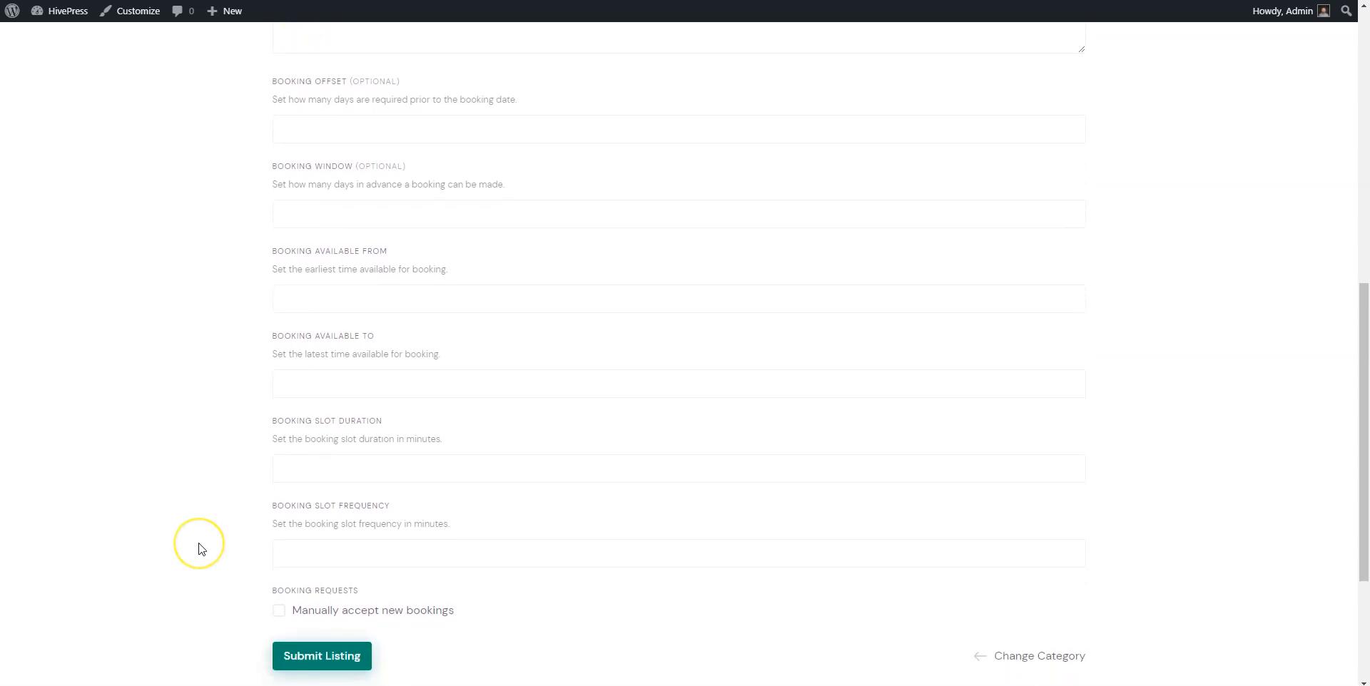
{"action": "left_click", "coordinate": [305, 135]}
{"action": "type", "text": "1"}
Make bookings available from 10:00 am to 7:00 pm.
{"action": "left_click", "coordinate": [293, 299]}
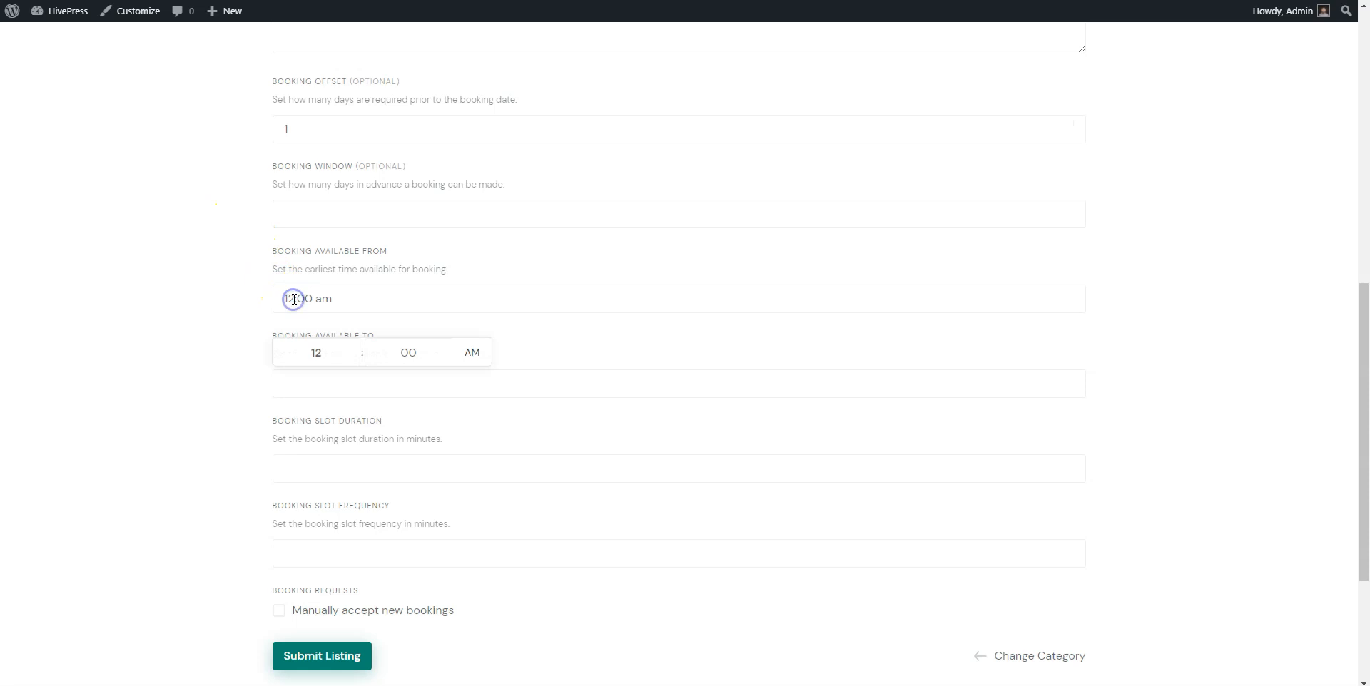
{"action": "left_click", "coordinate": [355, 359]}
{"action": "left_click", "coordinate": [355, 359]}
{"action": "left_click", "coordinate": [469, 352]}
{"action": "left_click", "coordinate": [345, 386]}
{"action": "left_click", "coordinate": [360, 448]}
{"action": "left_click", "coordinate": [357, 447]}
{"action": "left_click", "coordinate": [356, 447]}
{"action": "left_click", "coordinate": [357, 446]}
{"action": "left_click", "coordinate": [357, 445]}
{"action": "left_click", "coordinate": [238, 437]}
Set a 30-minute slot duration and submit the listing.
{"action": "left_click", "coordinate": [293, 465]}
{"action": "type", "text": "30"}
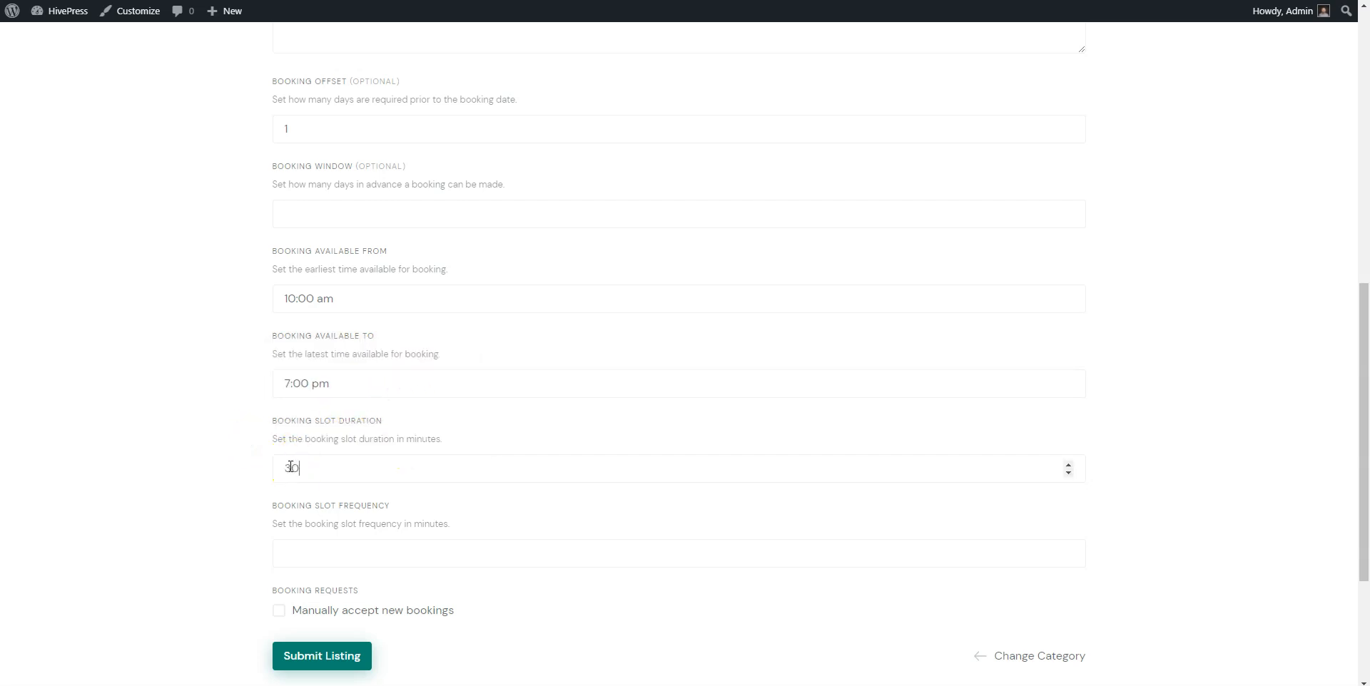
{"action": "left_click", "coordinate": [285, 554]}
{"action": "left_click", "coordinate": [279, 611]}
{"action": "left_click", "coordinate": [307, 653]}
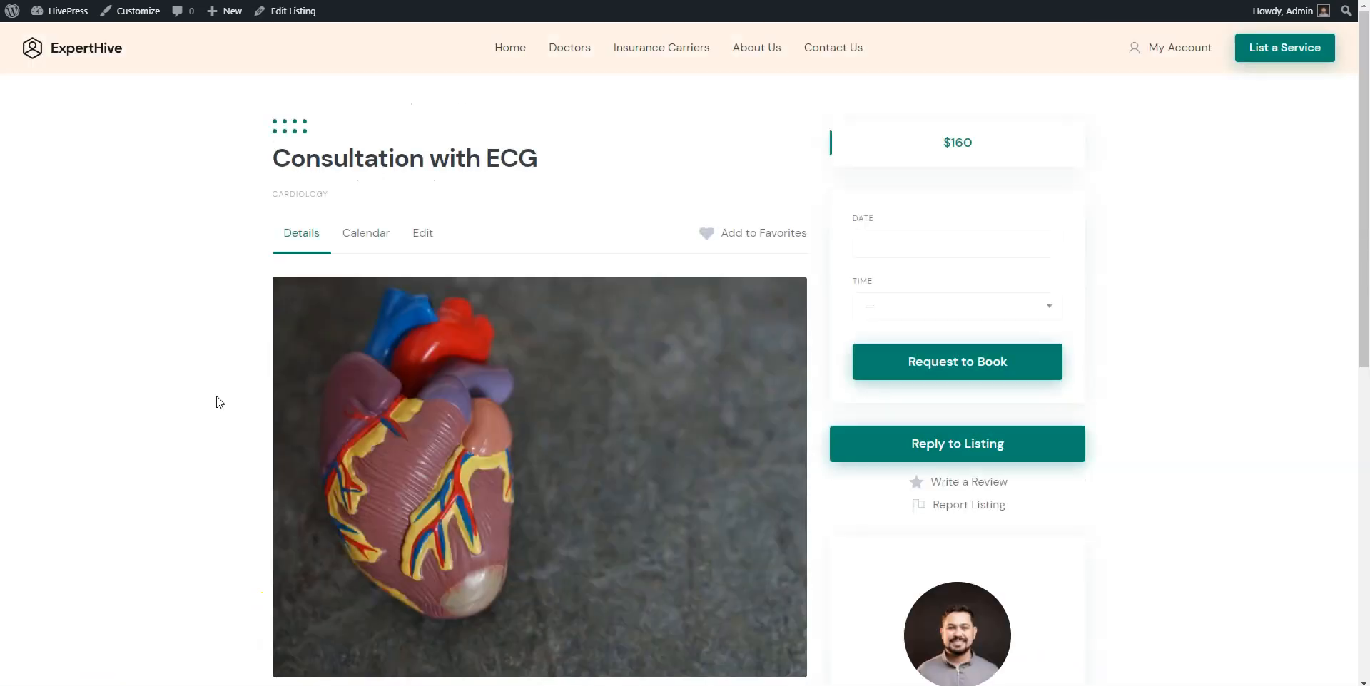
Scroll through the submitted Consultation with ECG listing page.
{"action": "scroll", "coordinate": [219, 402], "scroll_direction": "down", "scroll_amount": 1}
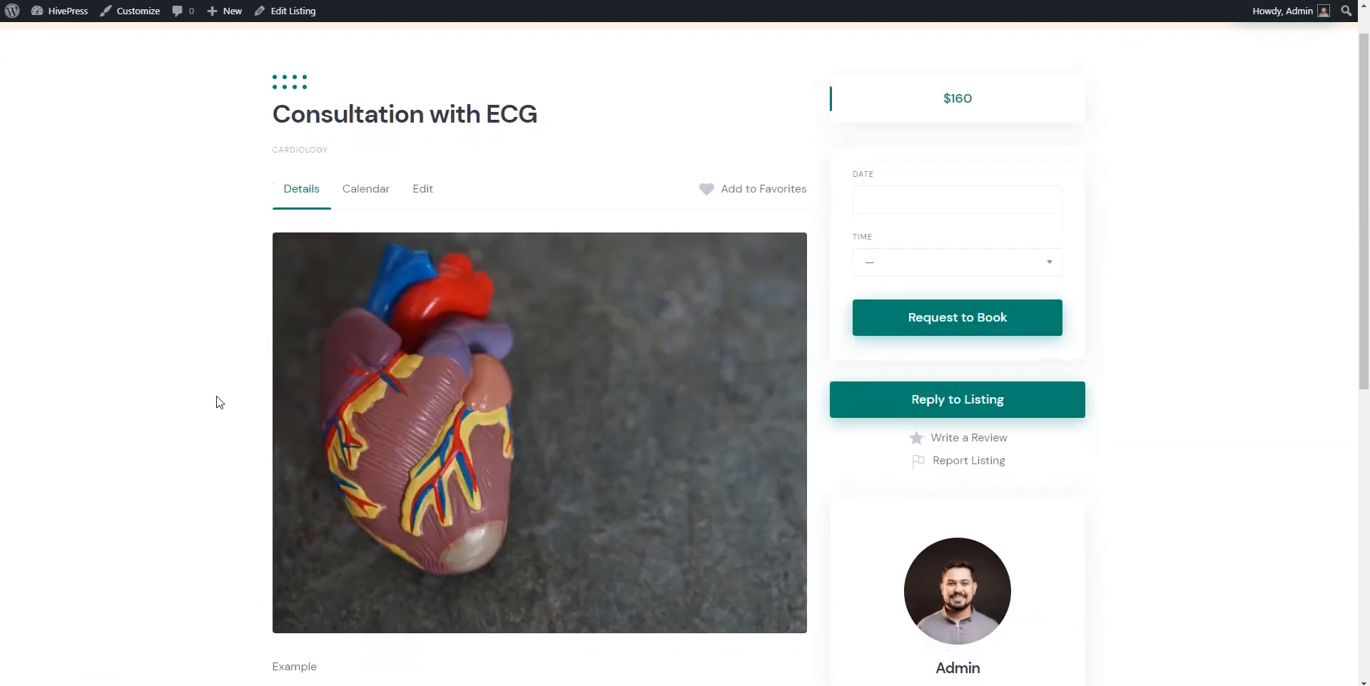
{"action": "scroll", "coordinate": [219, 402], "scroll_direction": "down", "scroll_amount": 5}
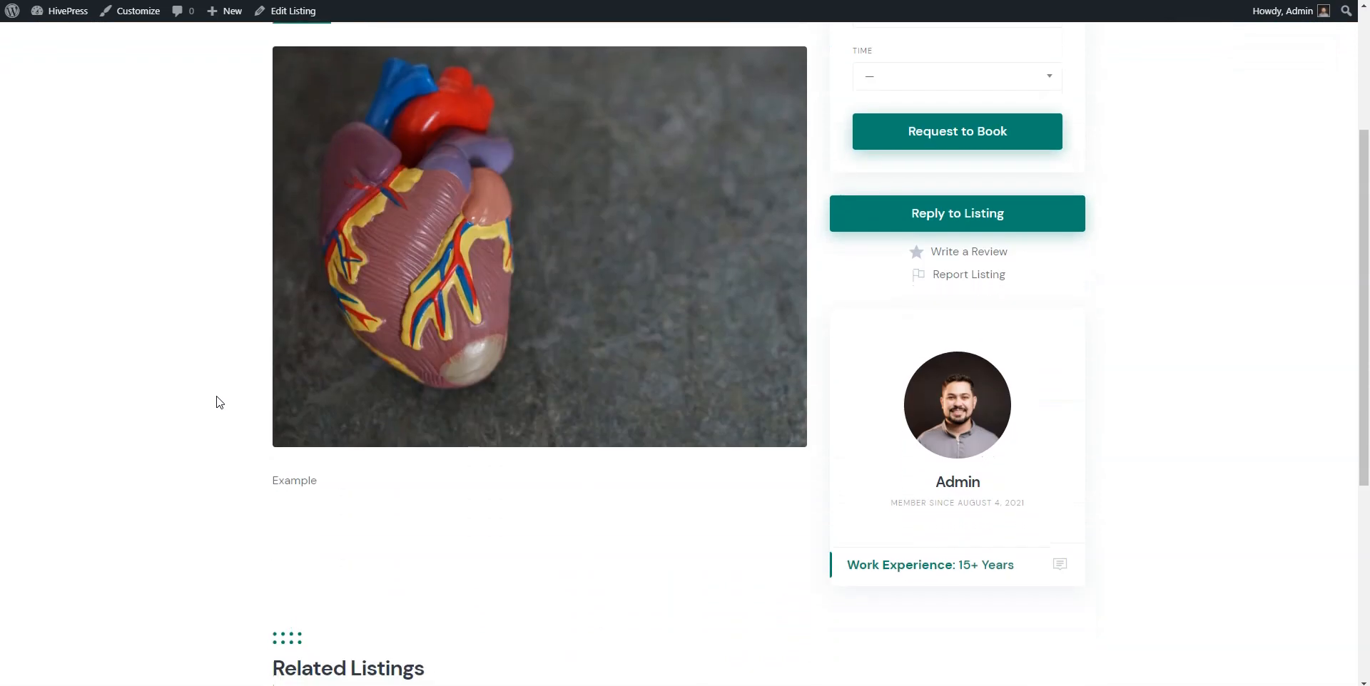
{"action": "scroll", "coordinate": [219, 402], "scroll_direction": "down", "scroll_amount": 2}
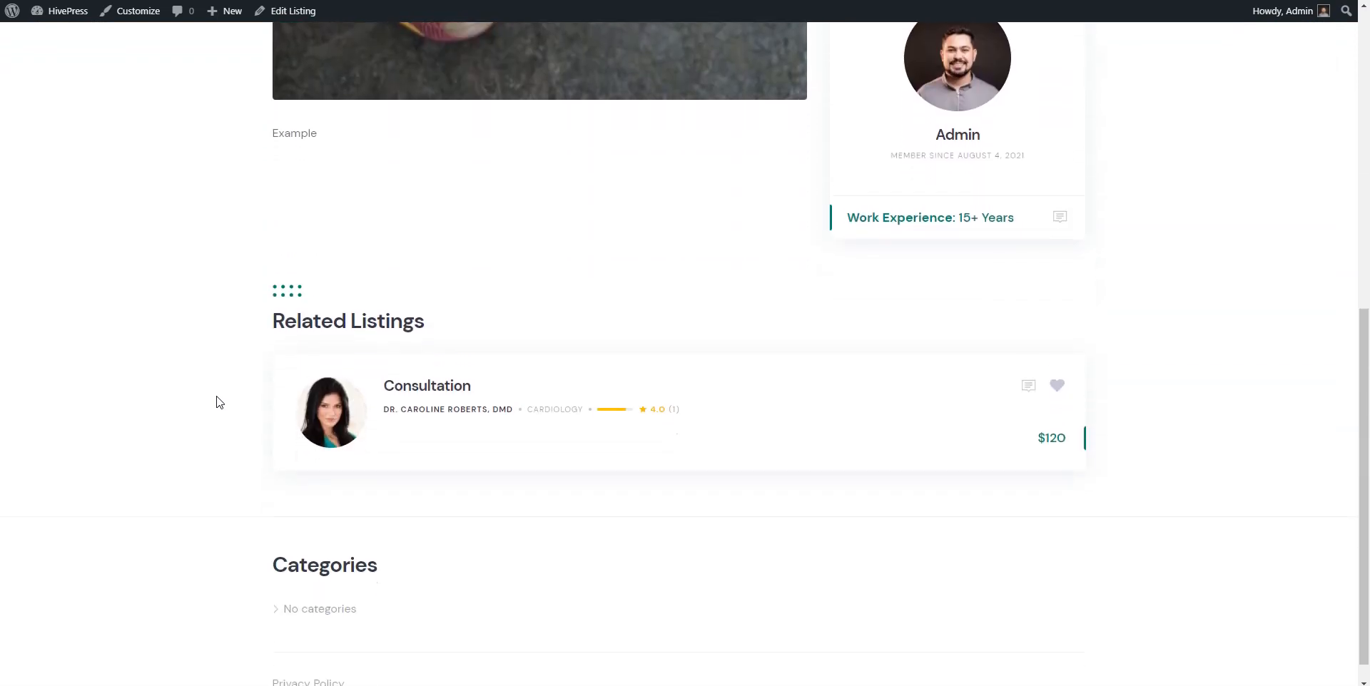
{"action": "scroll", "coordinate": [219, 402], "scroll_direction": "up", "scroll_amount": 7}
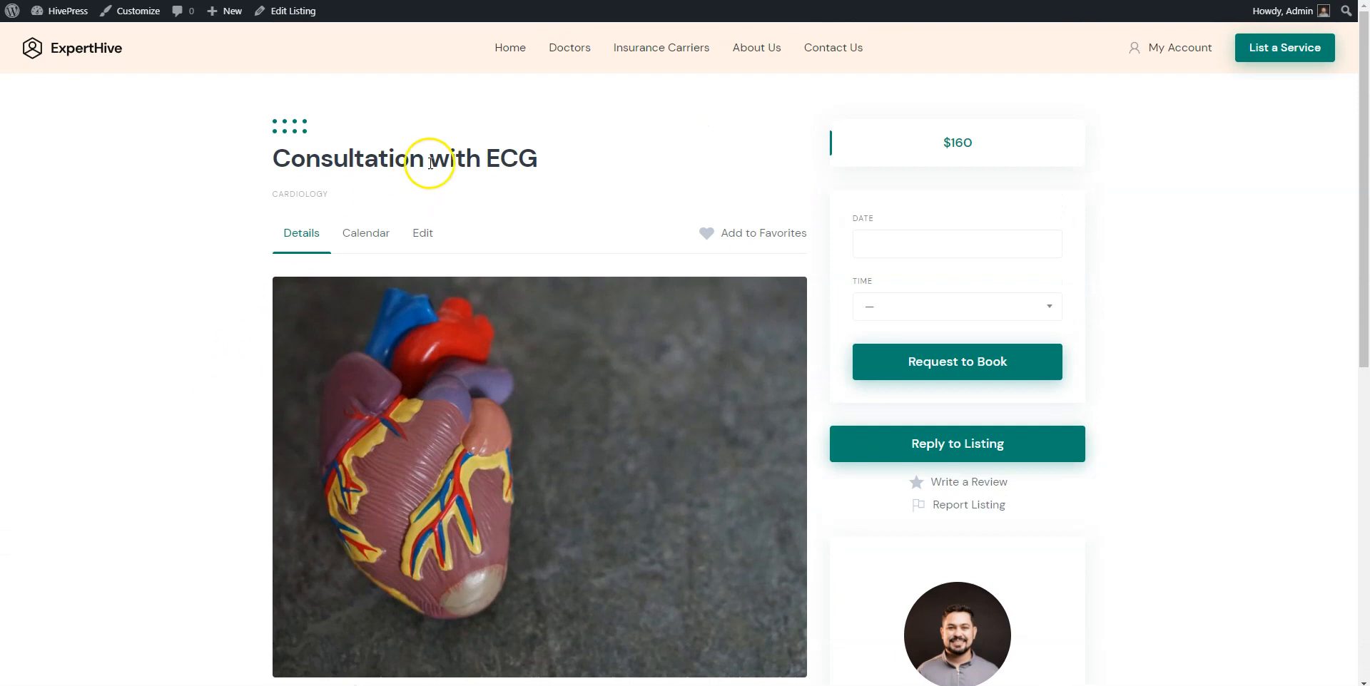
Go to the Doctors directory and browse the five doctor profiles.
{"action": "left_click", "coordinate": [569, 48]}
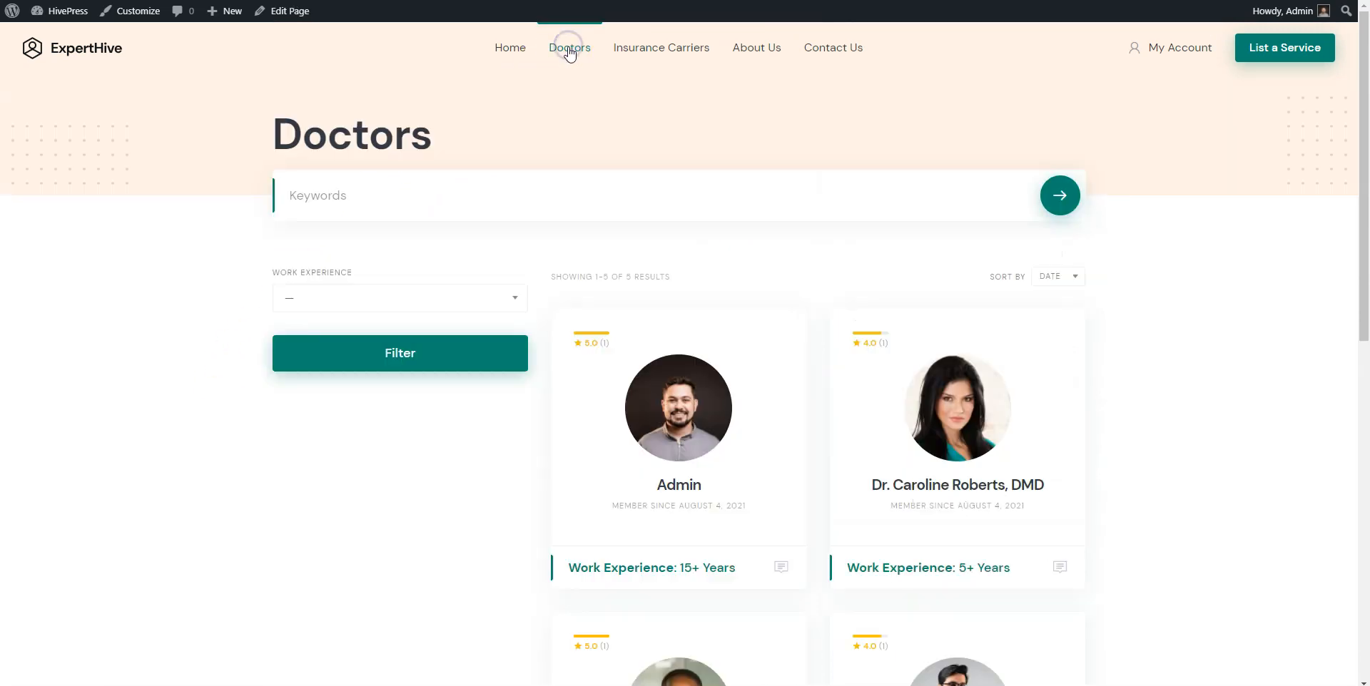
{"action": "scroll", "coordinate": [569, 198], "scroll_direction": "down", "scroll_amount": 3}
{"action": "scroll", "coordinate": [568, 197], "scroll_direction": "down", "scroll_amount": 5}
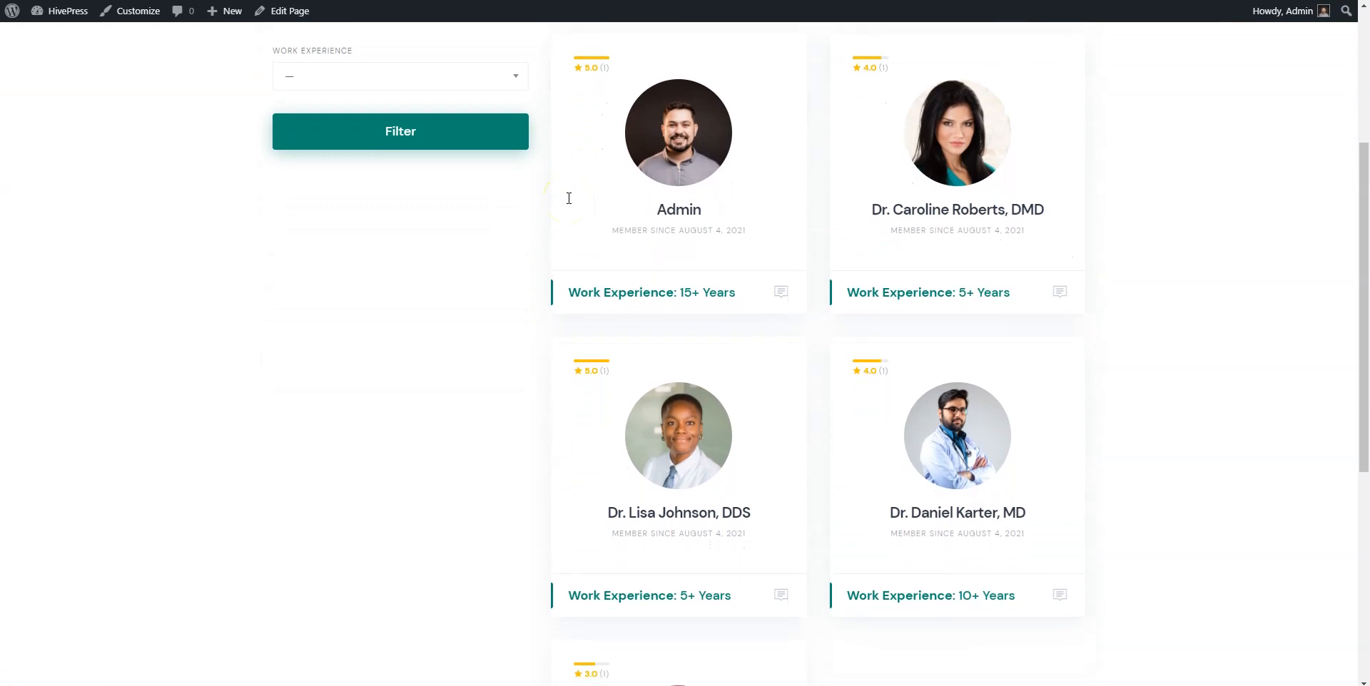
{"action": "scroll", "coordinate": [569, 197], "scroll_direction": "down", "scroll_amount": 1}
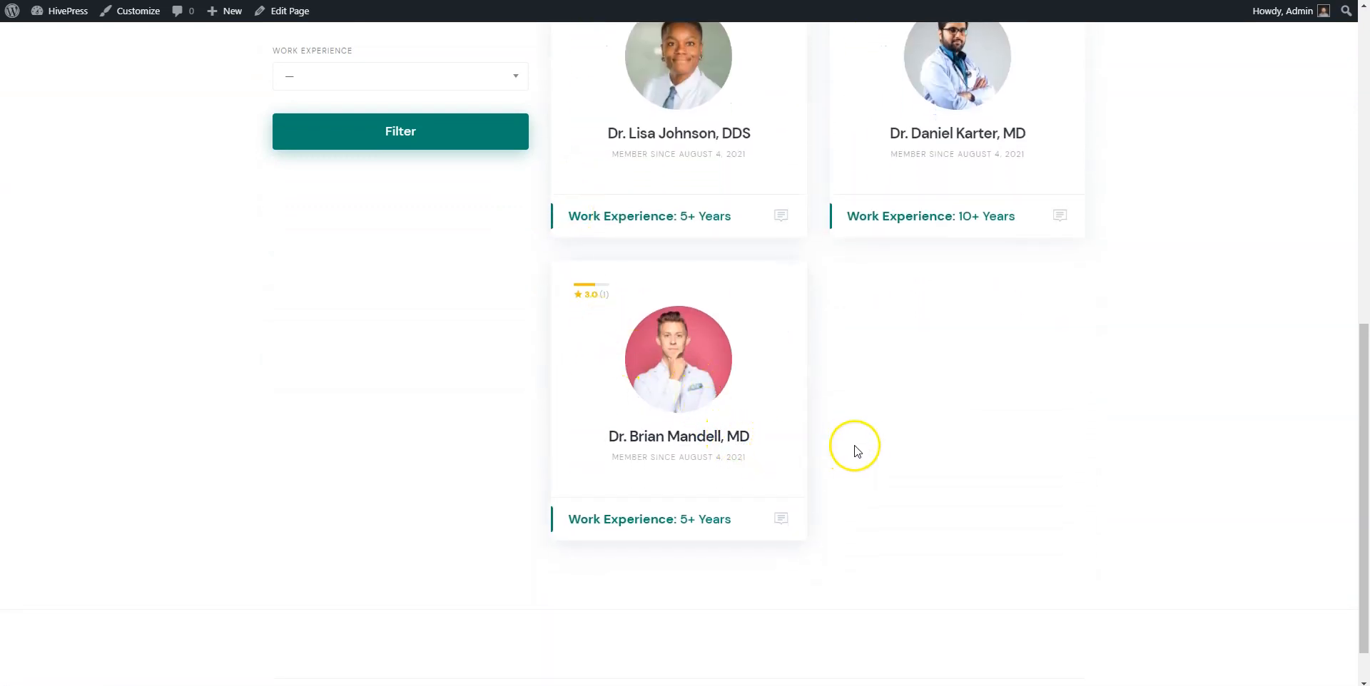
{"action": "scroll", "coordinate": [859, 449], "scroll_direction": "down", "scroll_amount": 1}
{"action": "scroll", "coordinate": [863, 451], "scroll_direction": "up", "scroll_amount": 2}
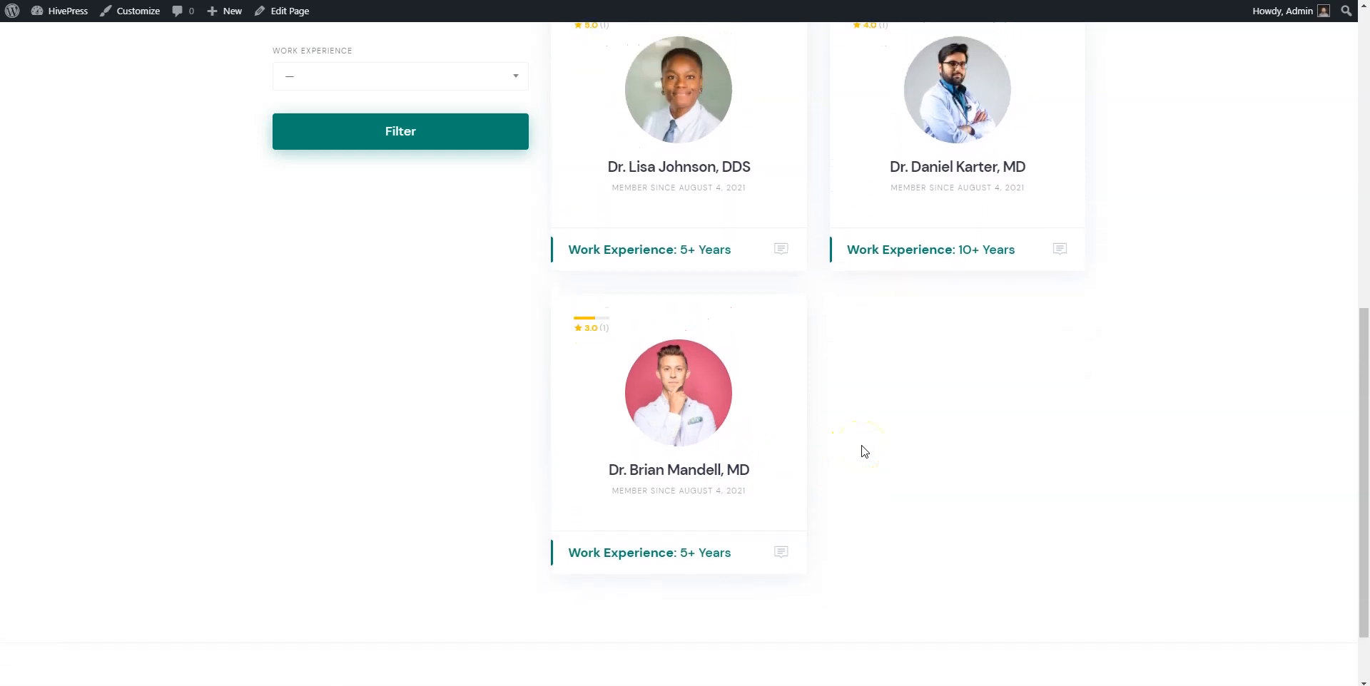
{"action": "scroll", "coordinate": [864, 451], "scroll_direction": "up", "scroll_amount": 3}
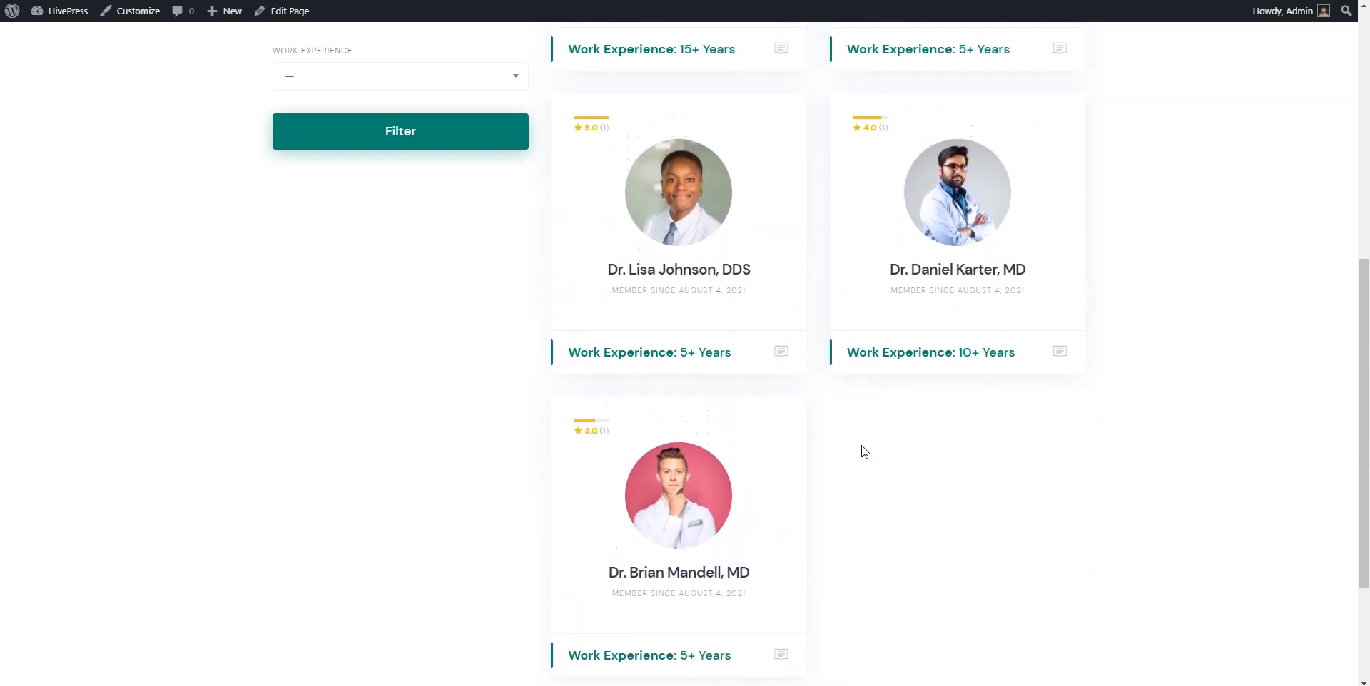
{"action": "scroll", "coordinate": [864, 451], "scroll_direction": "up", "scroll_amount": 2}
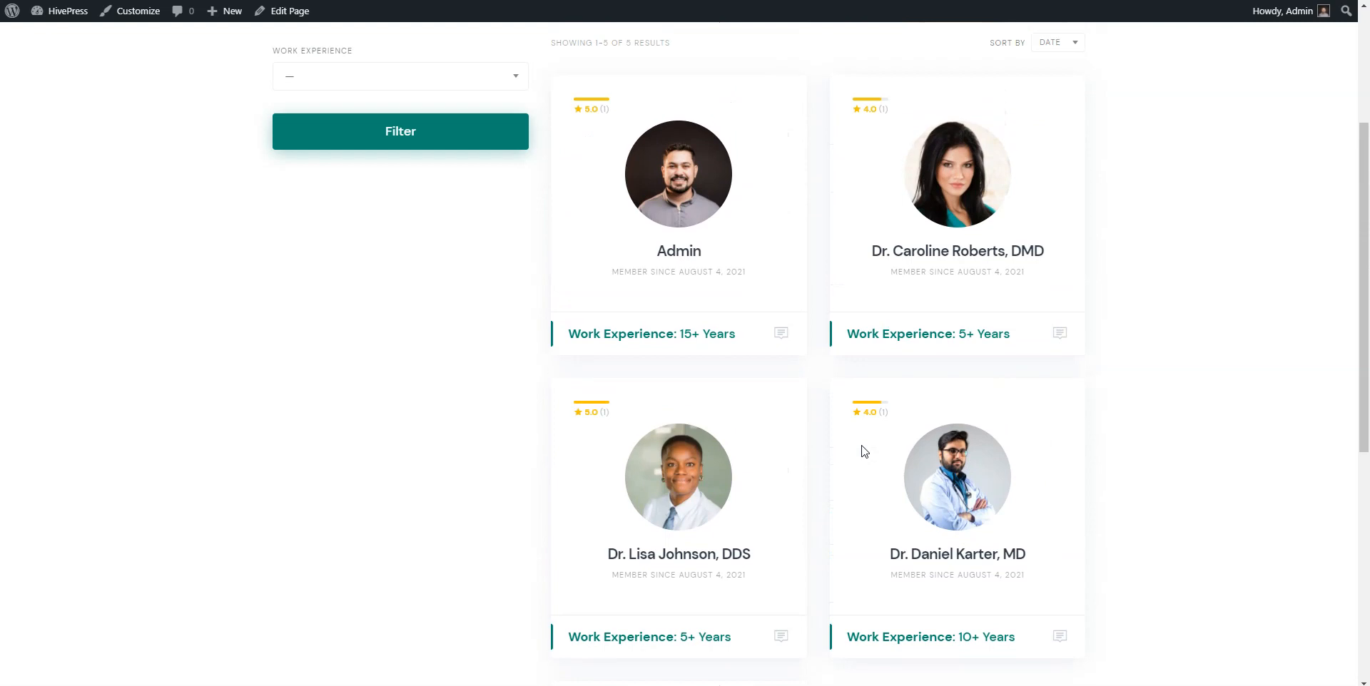
{"action": "scroll", "coordinate": [864, 451], "scroll_direction": "up", "scroll_amount": 3}
Open the Work Experience filter and close it without choosing a value.
{"action": "left_click", "coordinate": [783, 423]}
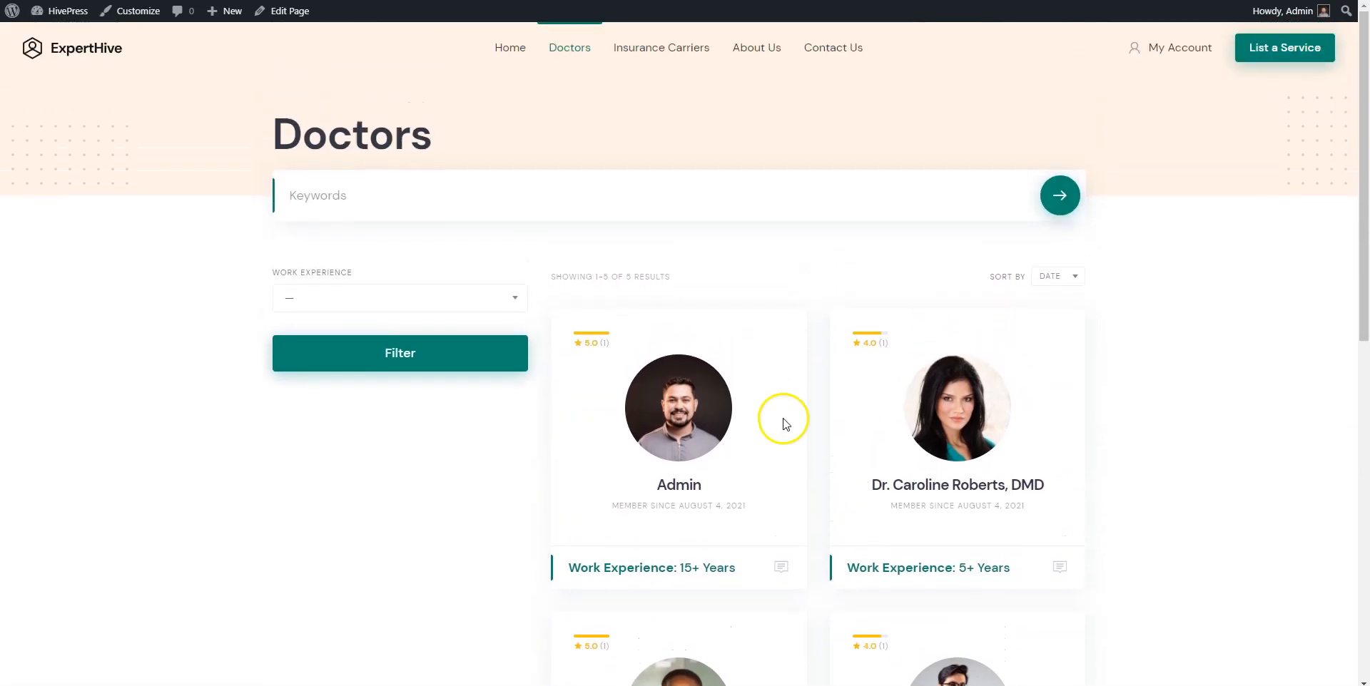
{"action": "left_click", "coordinate": [508, 297]}
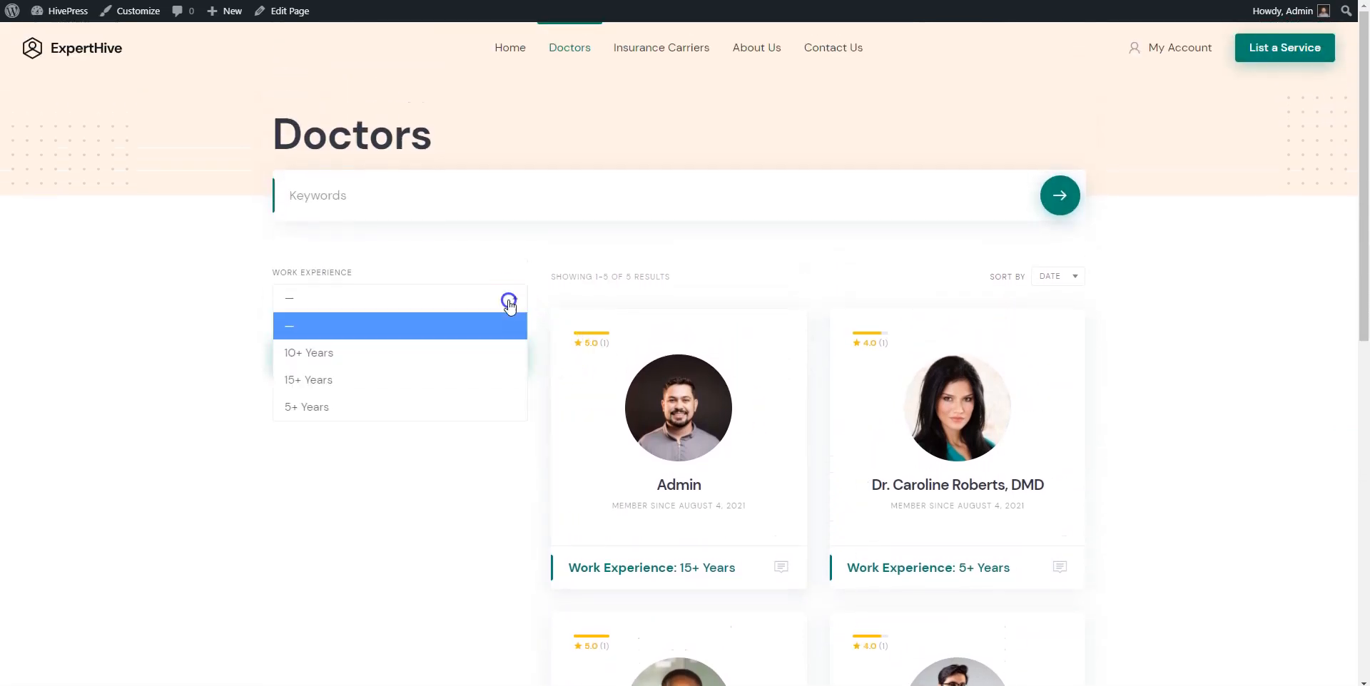
{"action": "left_click", "coordinate": [483, 446]}
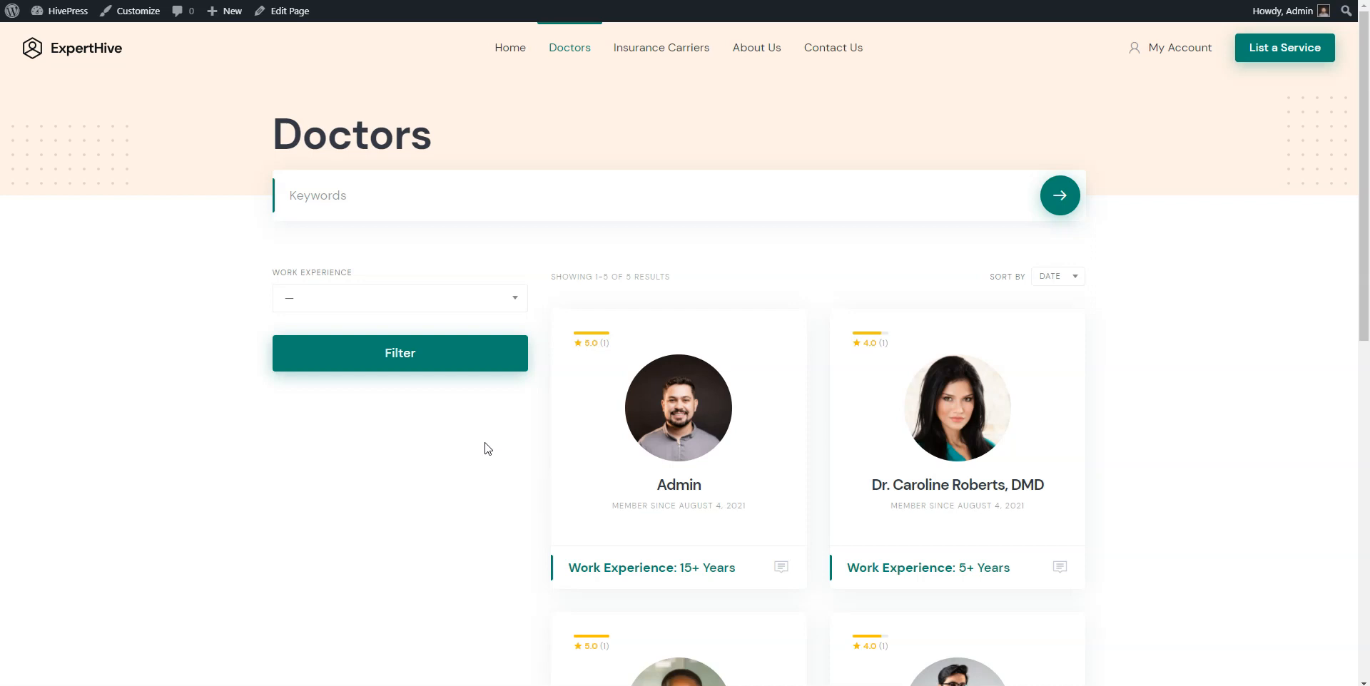
{"action": "left_click", "coordinate": [1202, 49]}
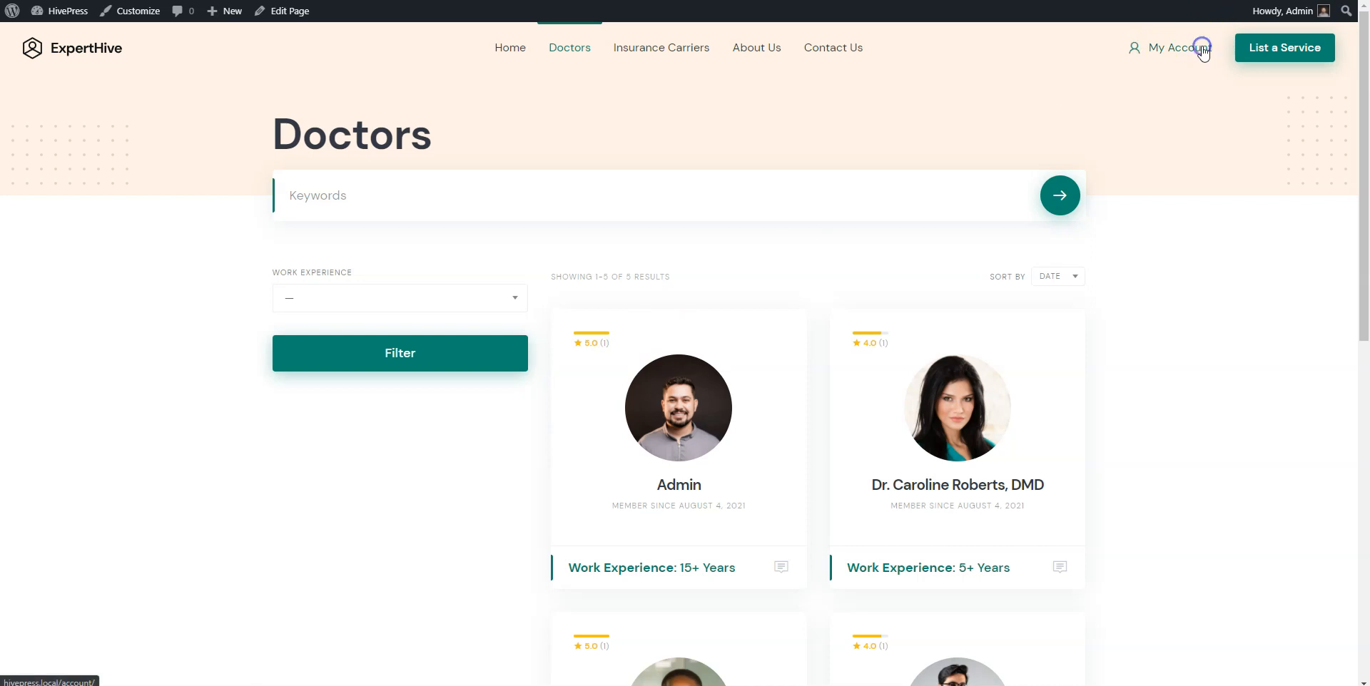
Sign out of the admin account and bring up the registration form.
{"action": "left_click", "coordinate": [331, 196]}
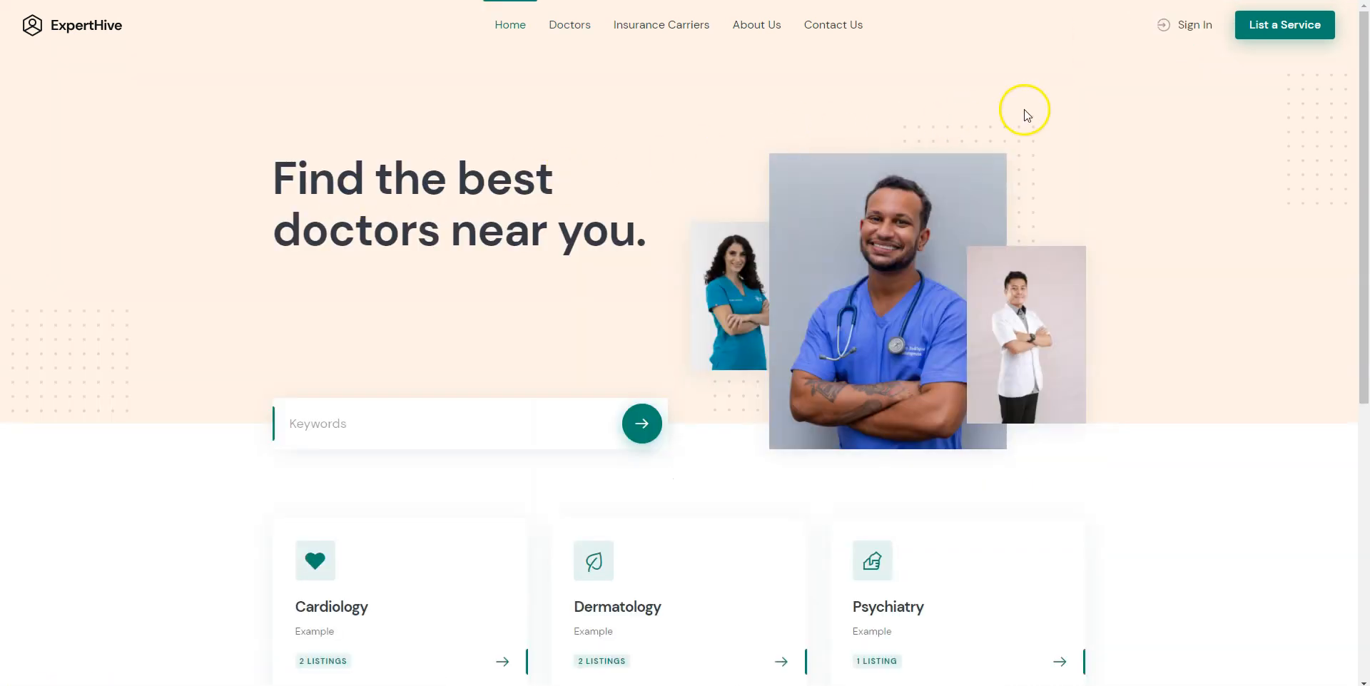
{"action": "left_click", "coordinate": [1188, 30]}
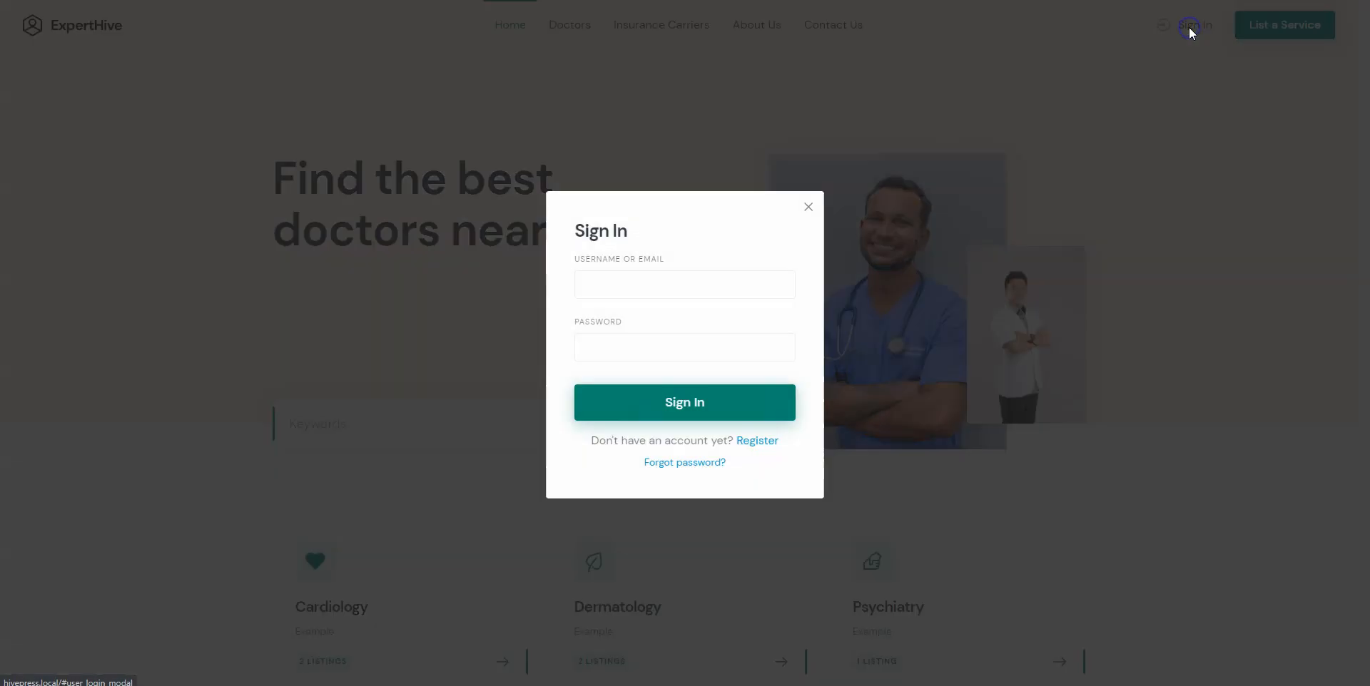
{"action": "left_click", "coordinate": [764, 441]}
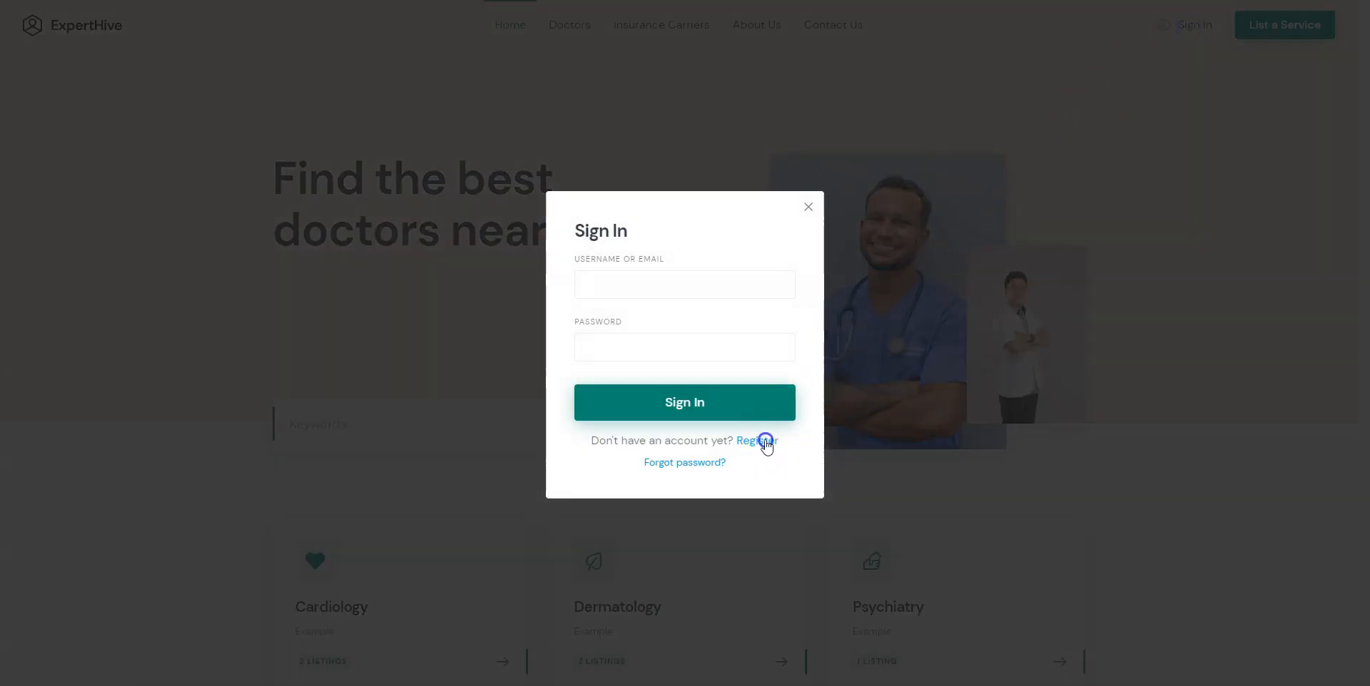
Register a new account with an e-mail address and password.
{"action": "left_click", "coordinate": [649, 296]}
{"action": "type", "text": "exa"}
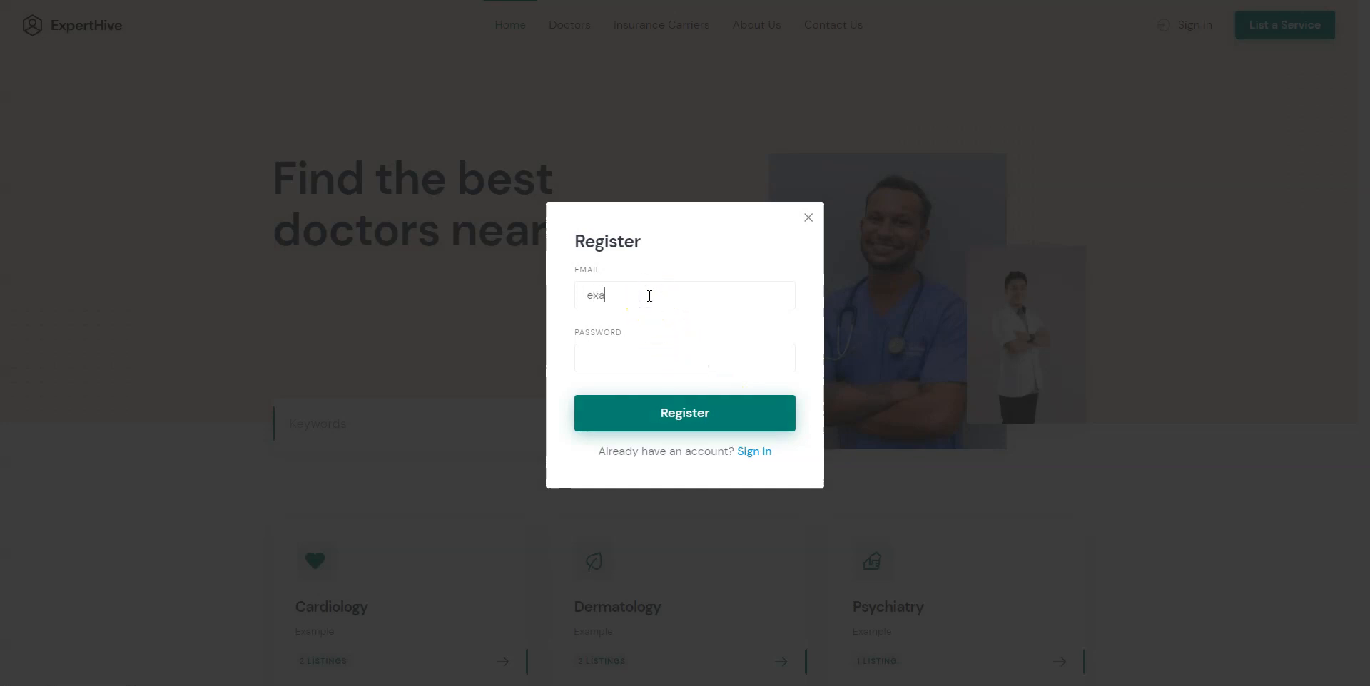
{"action": "type", "text": "mple@example.com"}
{"action": "left_click", "coordinate": [637, 363]}
{"action": "type", "text": "password"}
{"action": "left_click", "coordinate": [675, 406]}
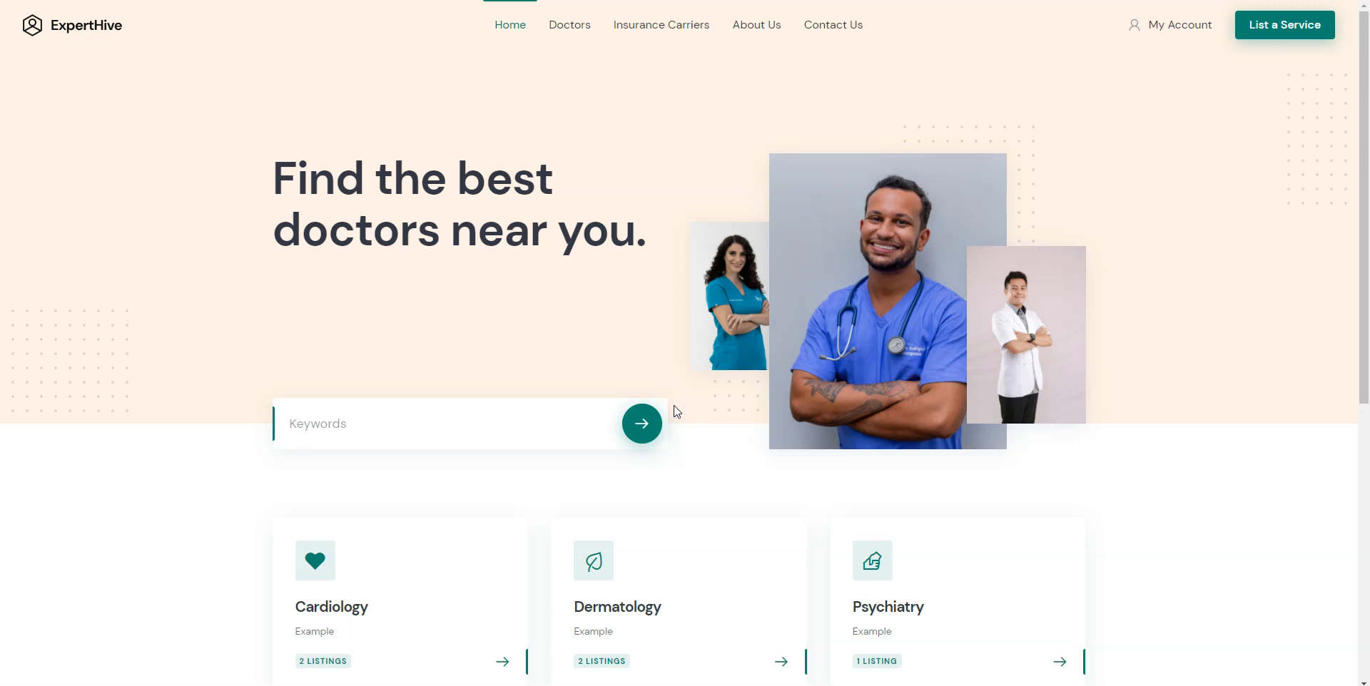
Open the Consultation with ECG listing from the Cardiology category.
{"action": "scroll", "coordinate": [673, 405], "scroll_direction": "down", "scroll_amount": 5}
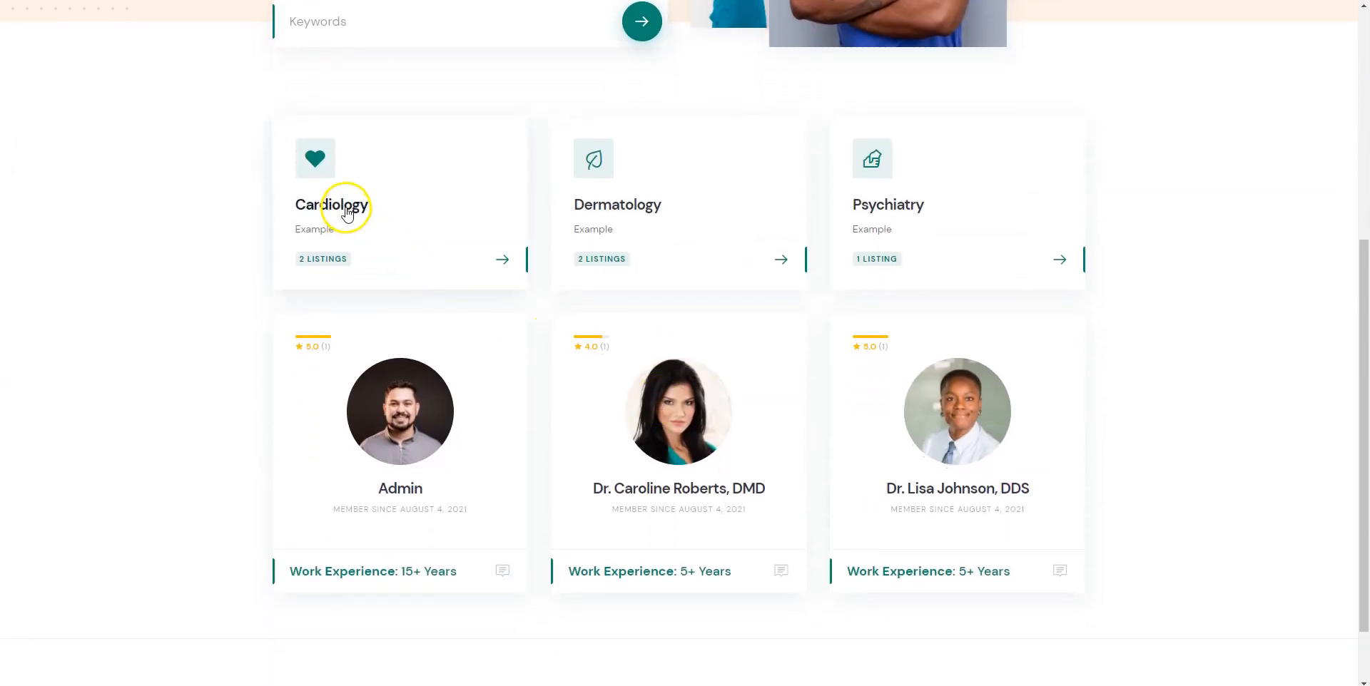
{"action": "left_click", "coordinate": [346, 208]}
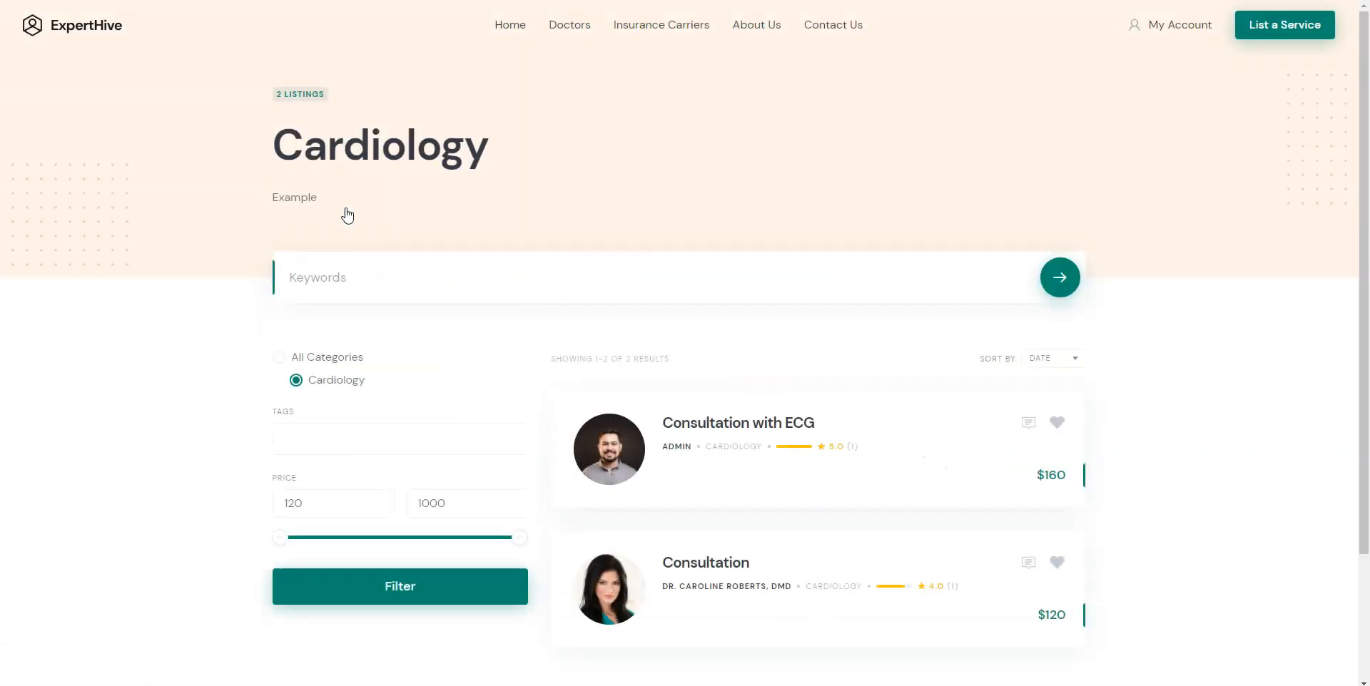
{"action": "scroll", "coordinate": [350, 218], "scroll_direction": "down", "scroll_amount": 1}
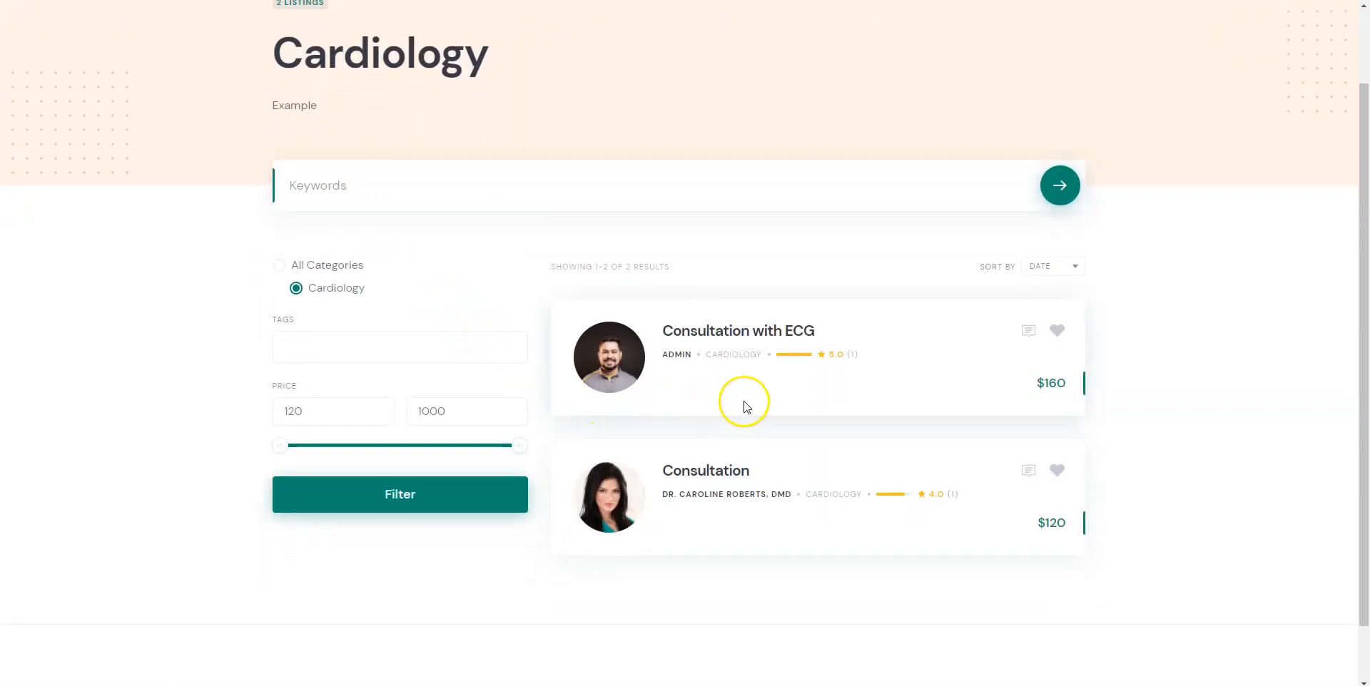
{"action": "left_click", "coordinate": [757, 341]}
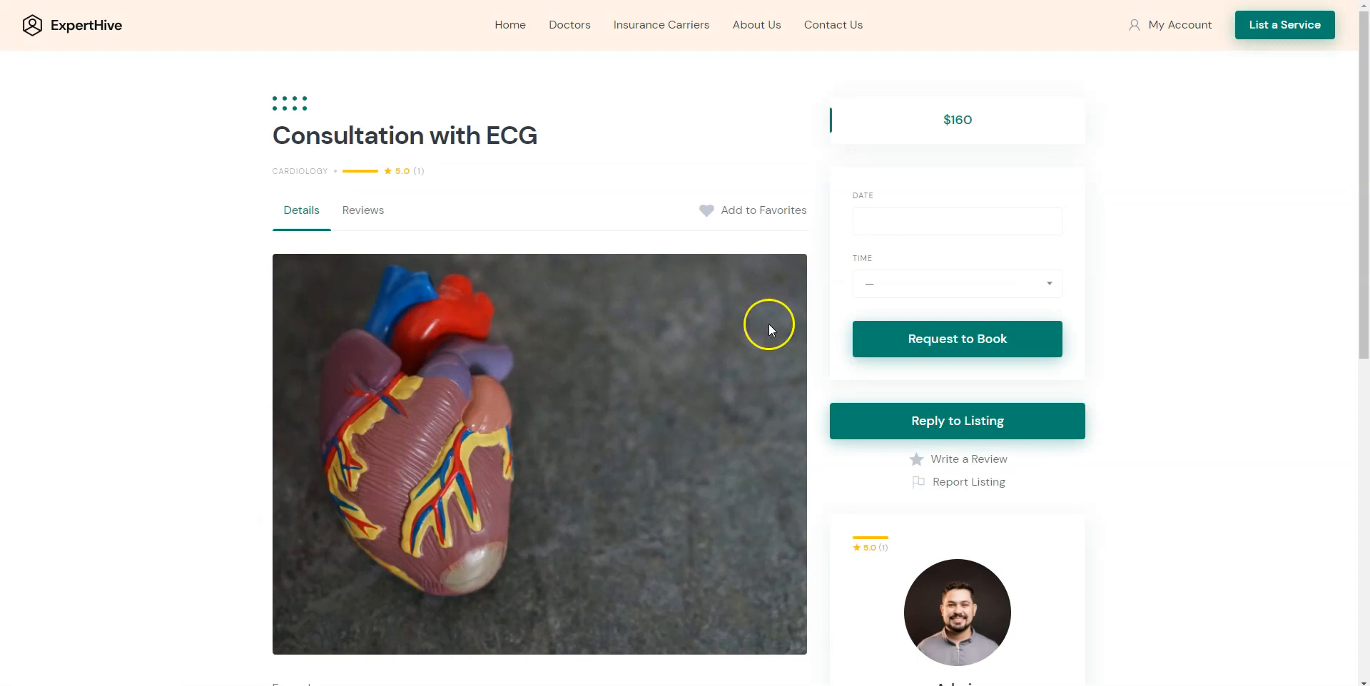
Request a booking for August 5, 2021 in the 10:30 am - 11:00 am slot.
{"action": "left_click", "coordinate": [887, 224]}
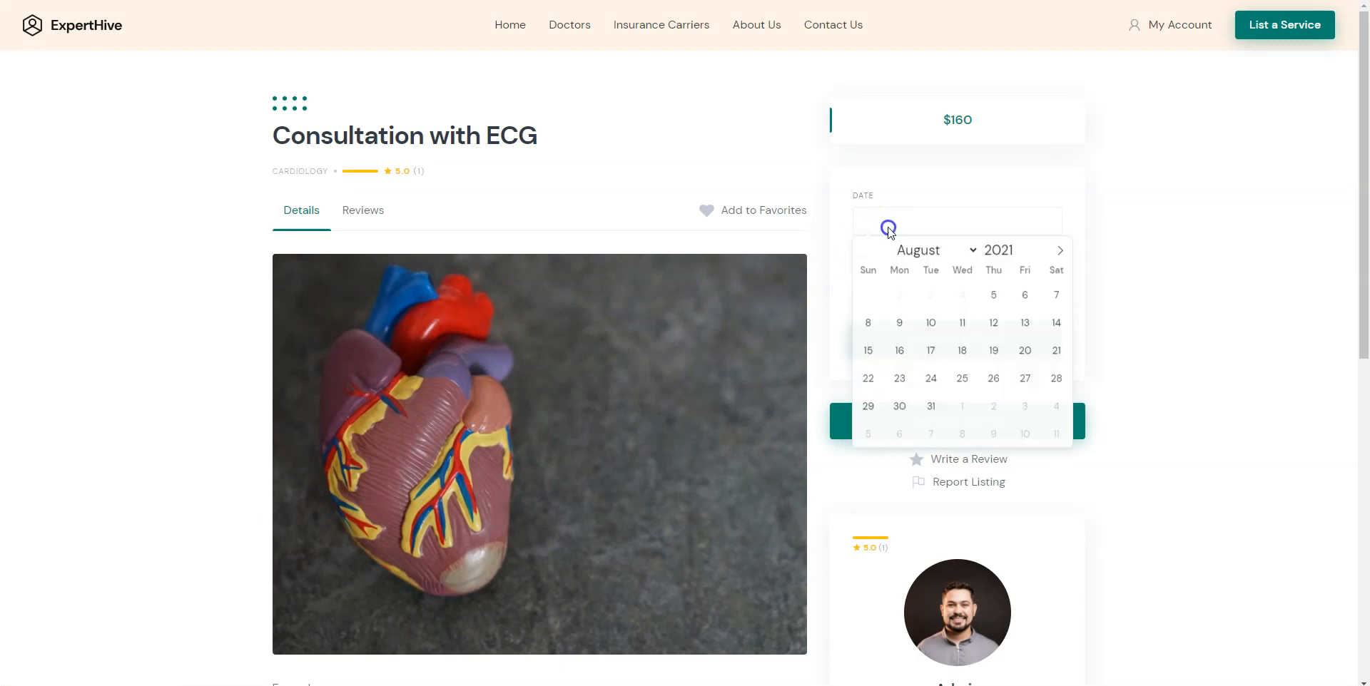
{"action": "left_click", "coordinate": [995, 296]}
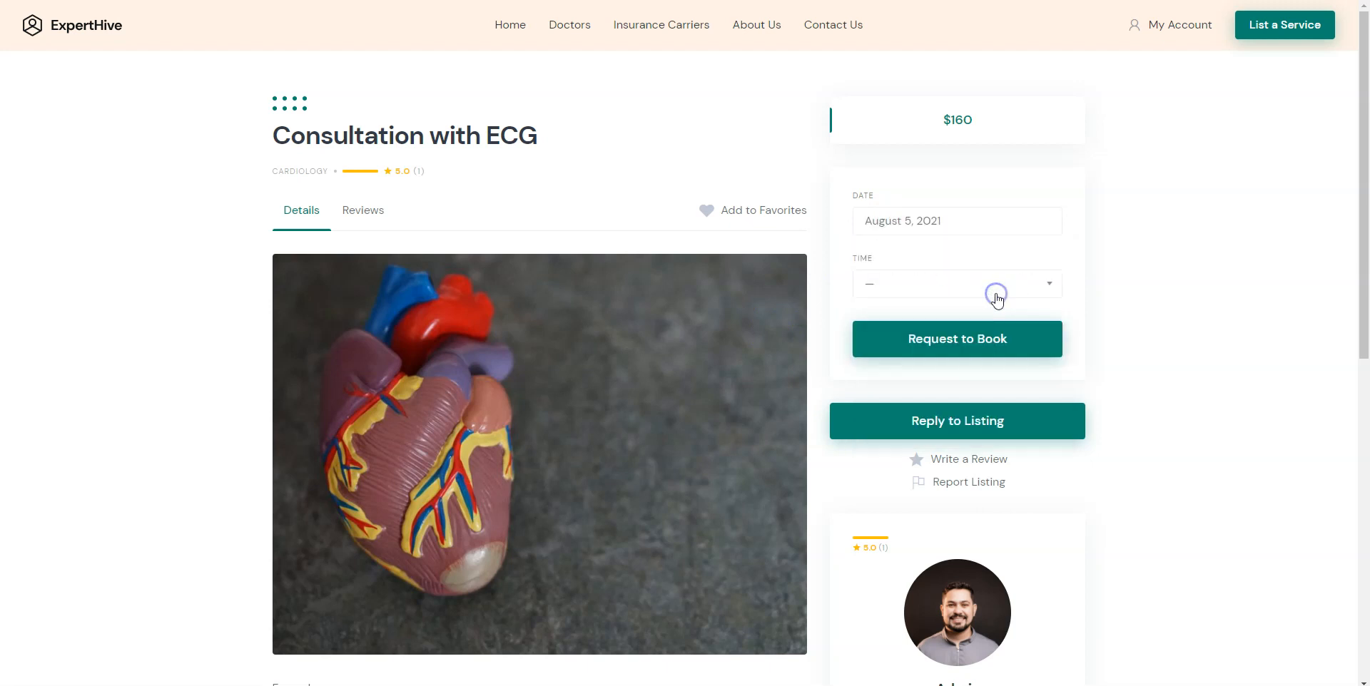
{"action": "left_click", "coordinate": [954, 285]}
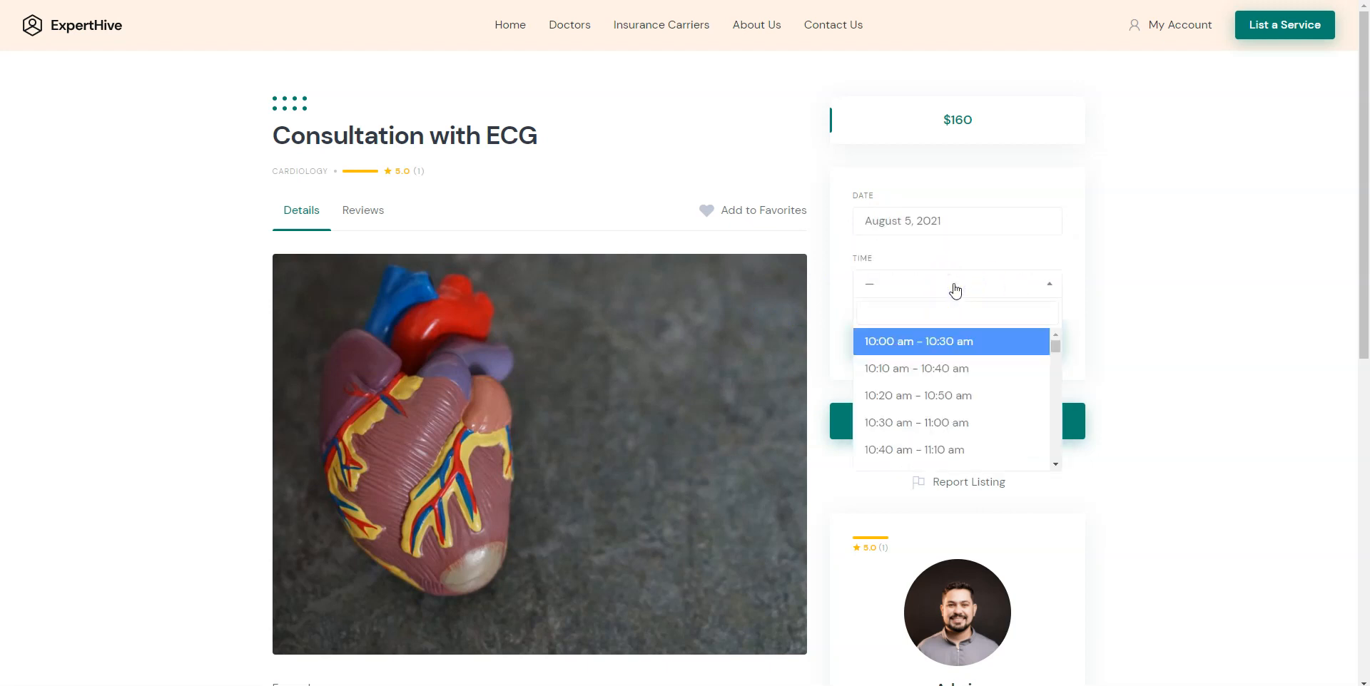
{"action": "left_click", "coordinate": [927, 423]}
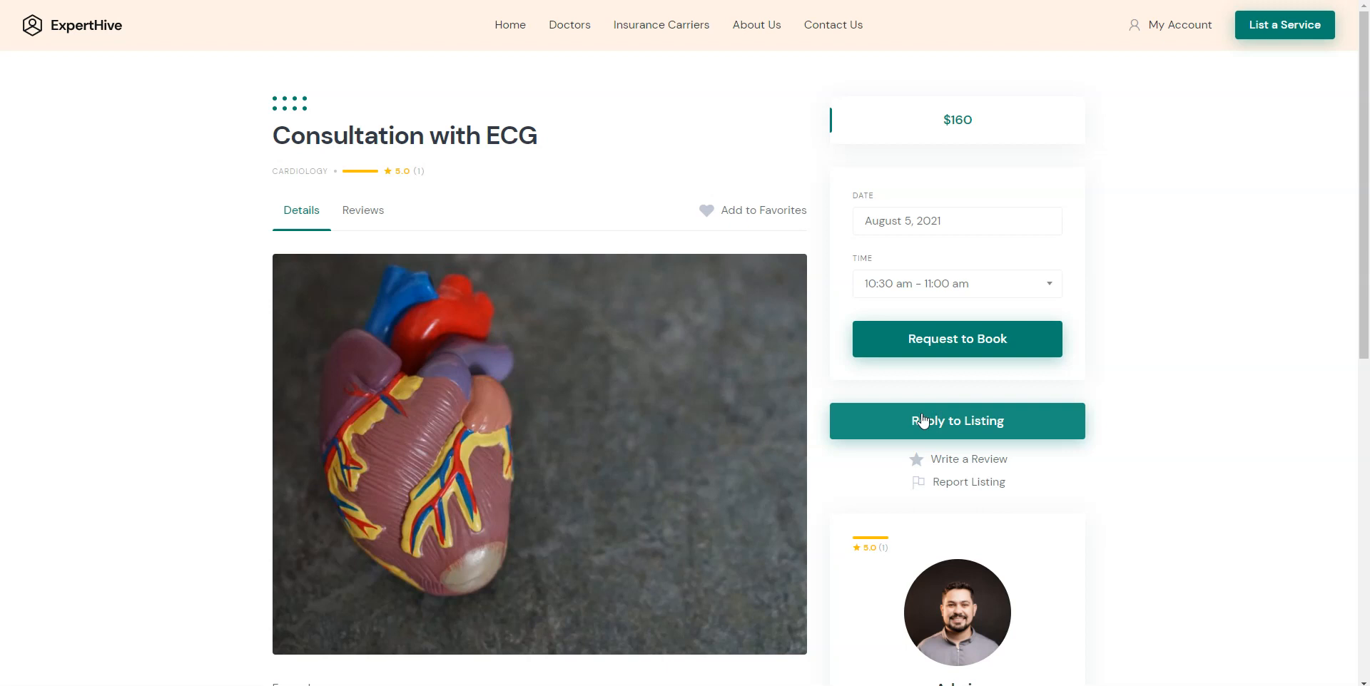
{"action": "left_click", "coordinate": [942, 344]}
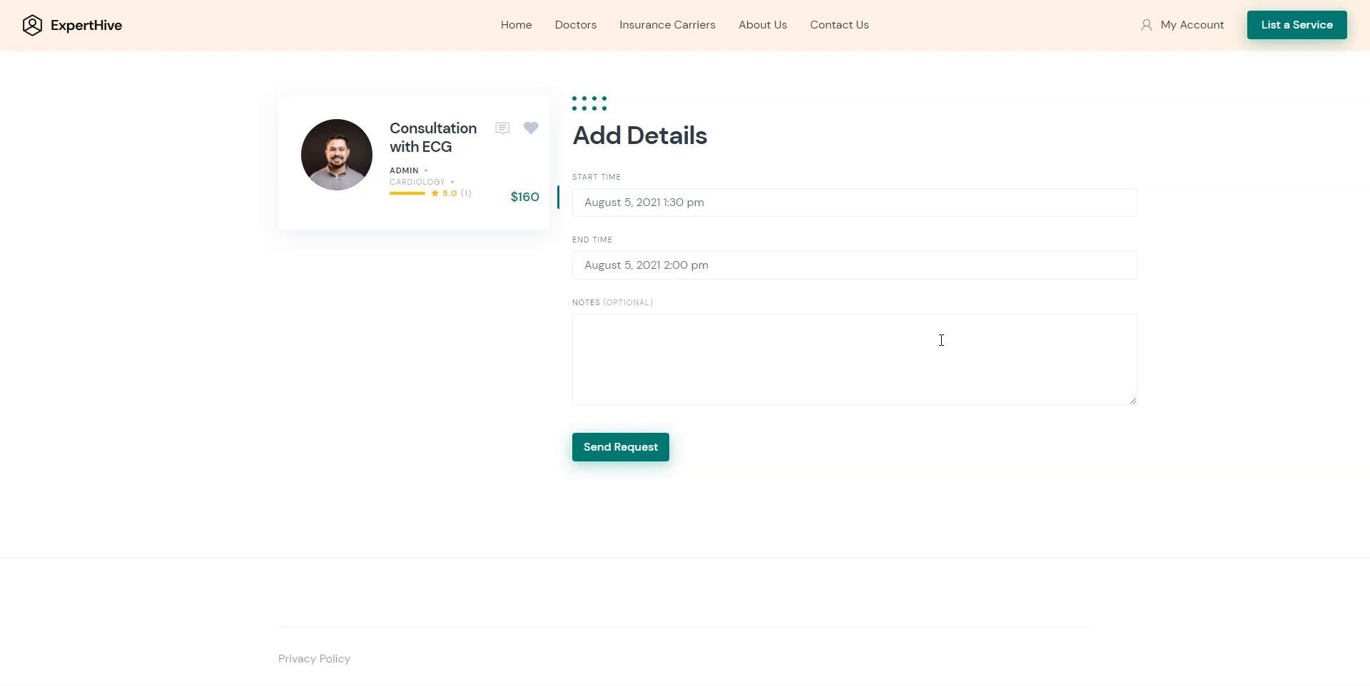
Send the booking request with the note 'Example' and view the pending booking under My Account.
{"action": "left_click", "coordinate": [829, 335]}
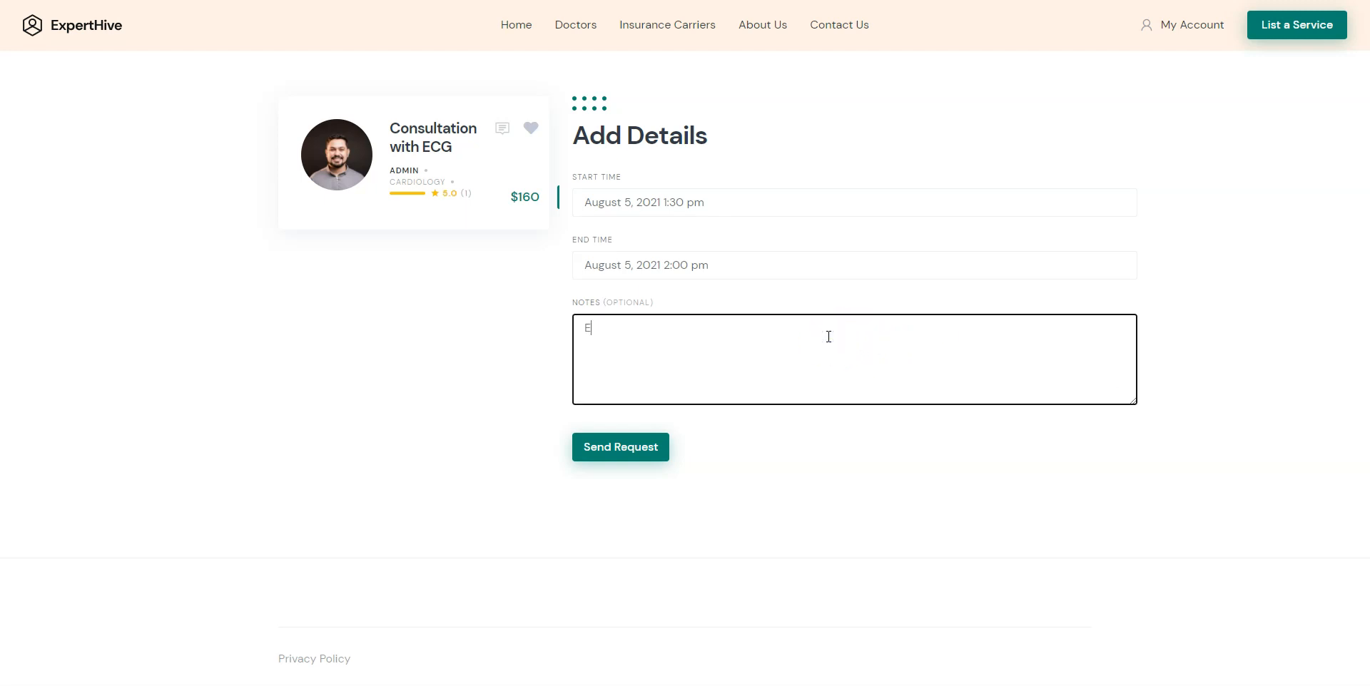
{"action": "left_click", "coordinate": [794, 436]}
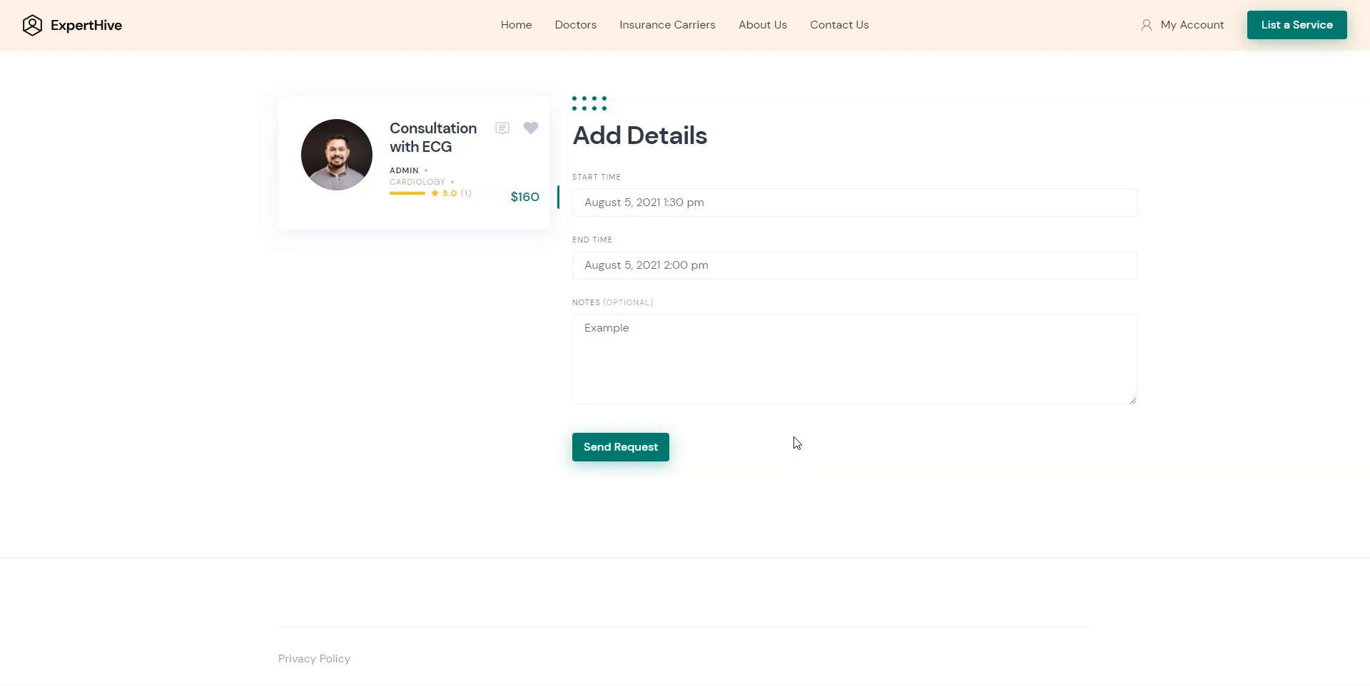
{"action": "left_click", "coordinate": [622, 449]}
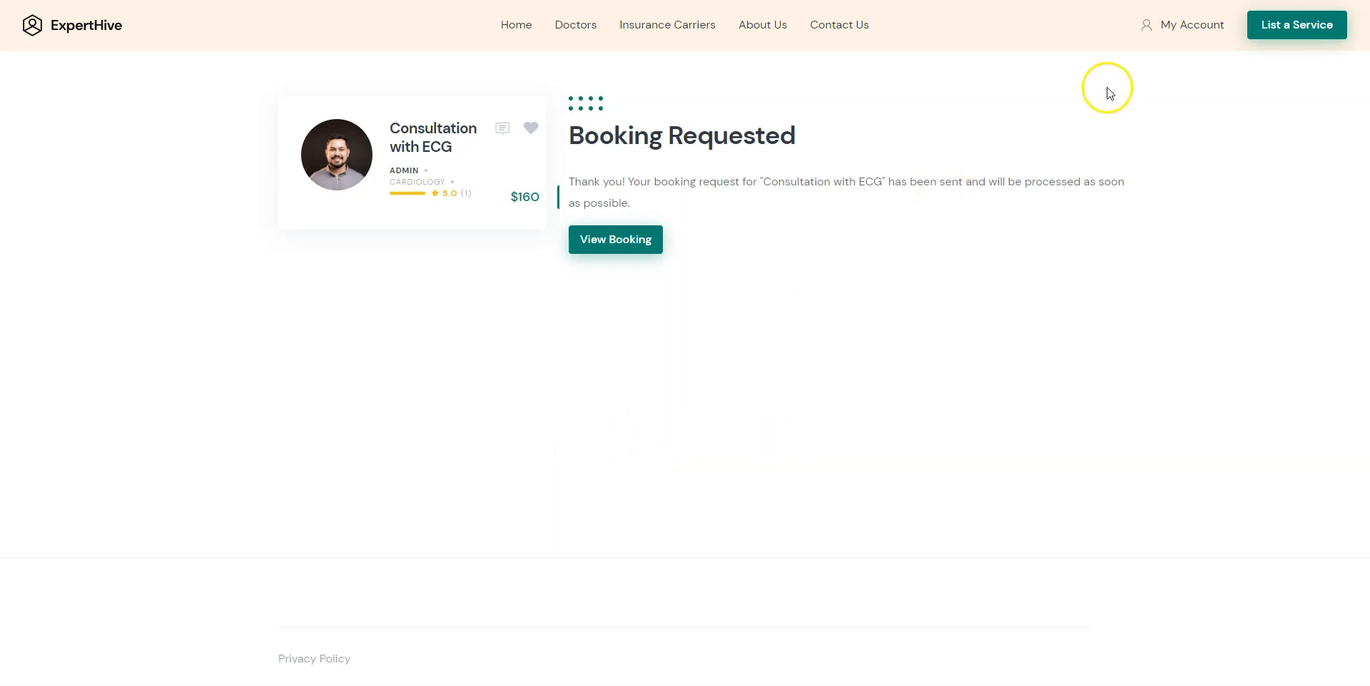
{"action": "left_click", "coordinate": [1193, 19]}
Sign out and sign back in as the admin user with its password.
{"action": "left_click", "coordinate": [335, 174]}
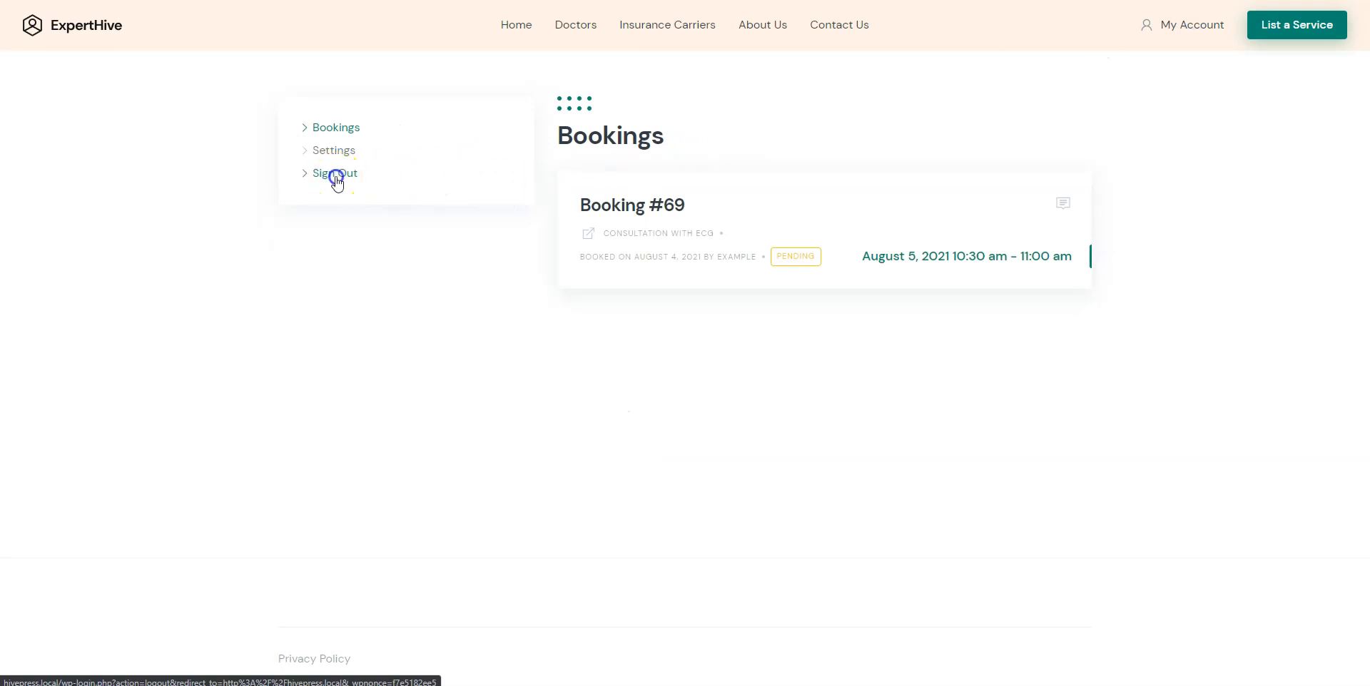
{"action": "left_click", "coordinate": [1195, 27]}
{"action": "left_click", "coordinate": [767, 288]}
{"action": "type", "text": "admin"}
{"action": "key", "text": "Tab"}
{"action": "type", "text": "ad"}
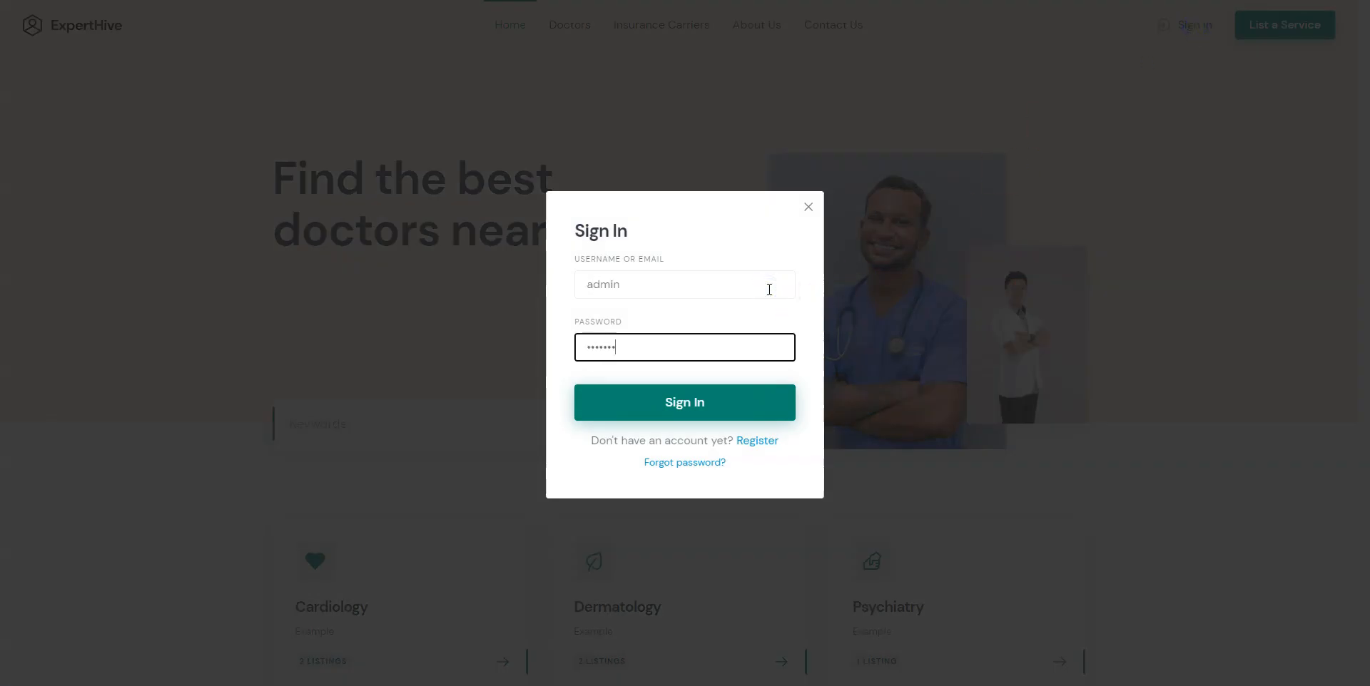
{"action": "left_click", "coordinate": [737, 410]}
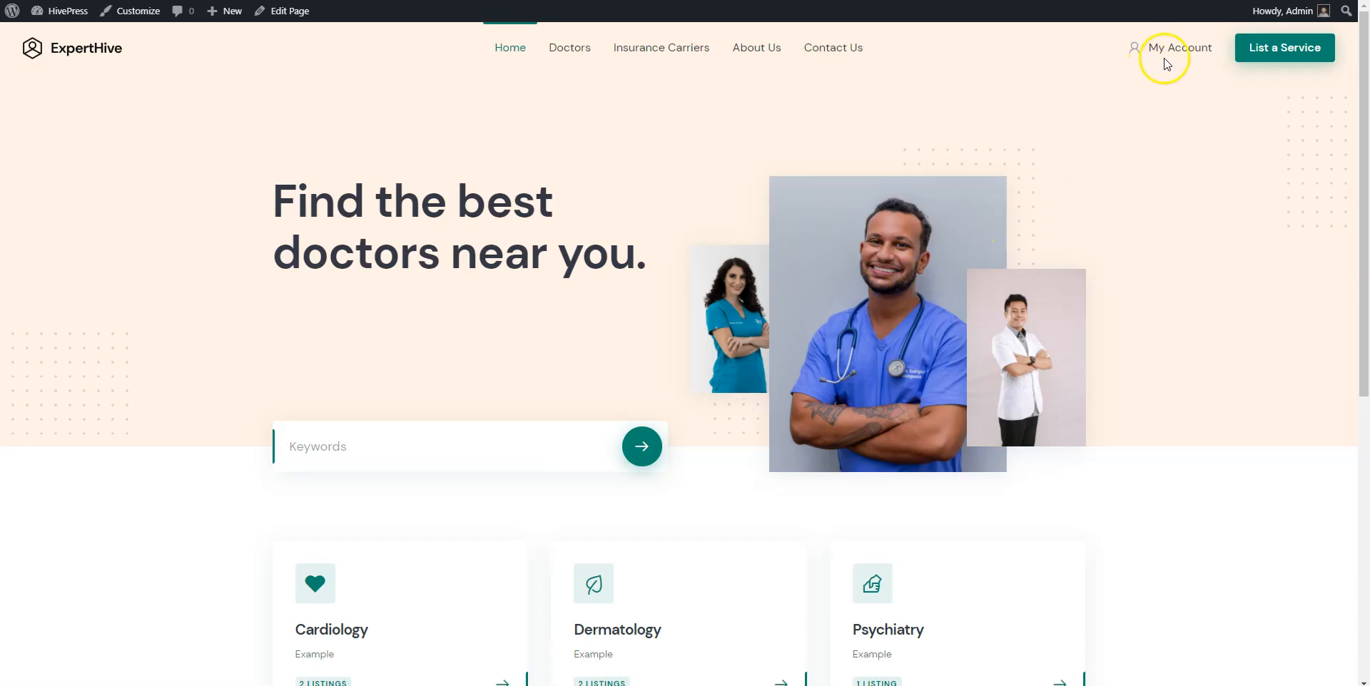
Accept and confirm Booking #69, then open the Consultation with ECG listing.
{"action": "left_click", "coordinate": [1170, 49]}
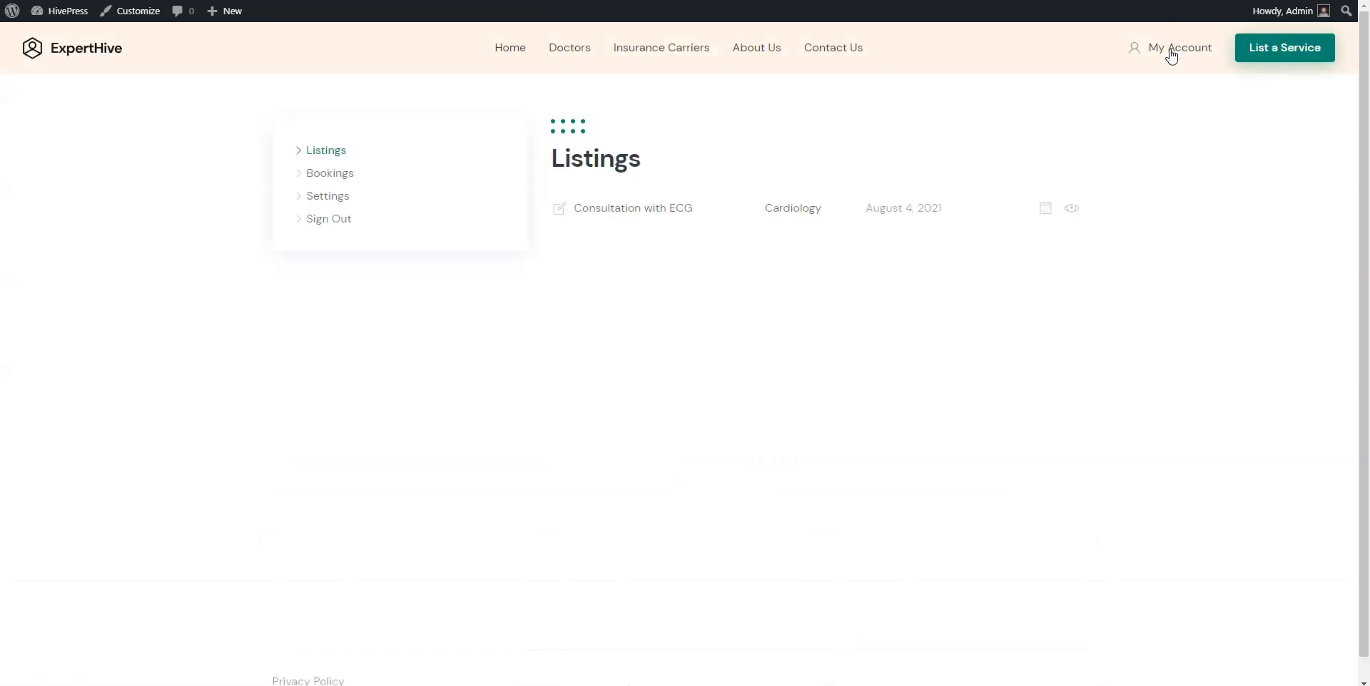
{"action": "left_click", "coordinate": [342, 181]}
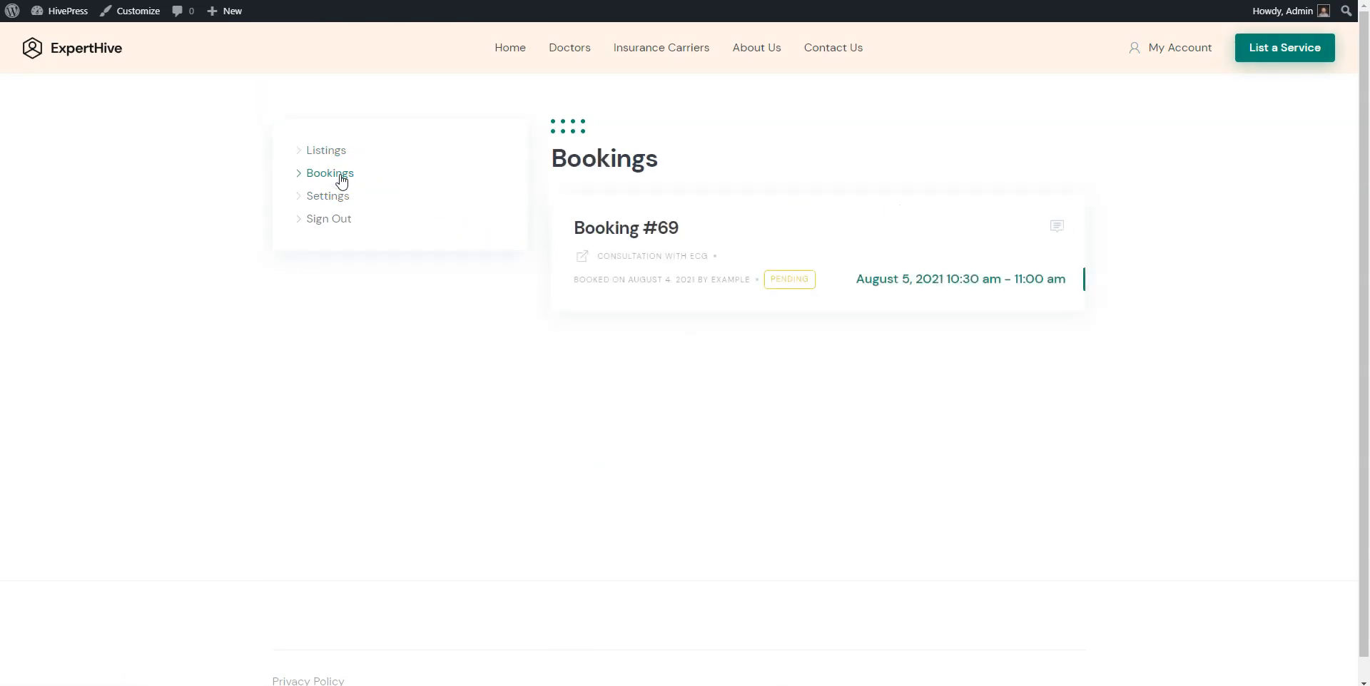
{"action": "left_click", "coordinate": [643, 238]}
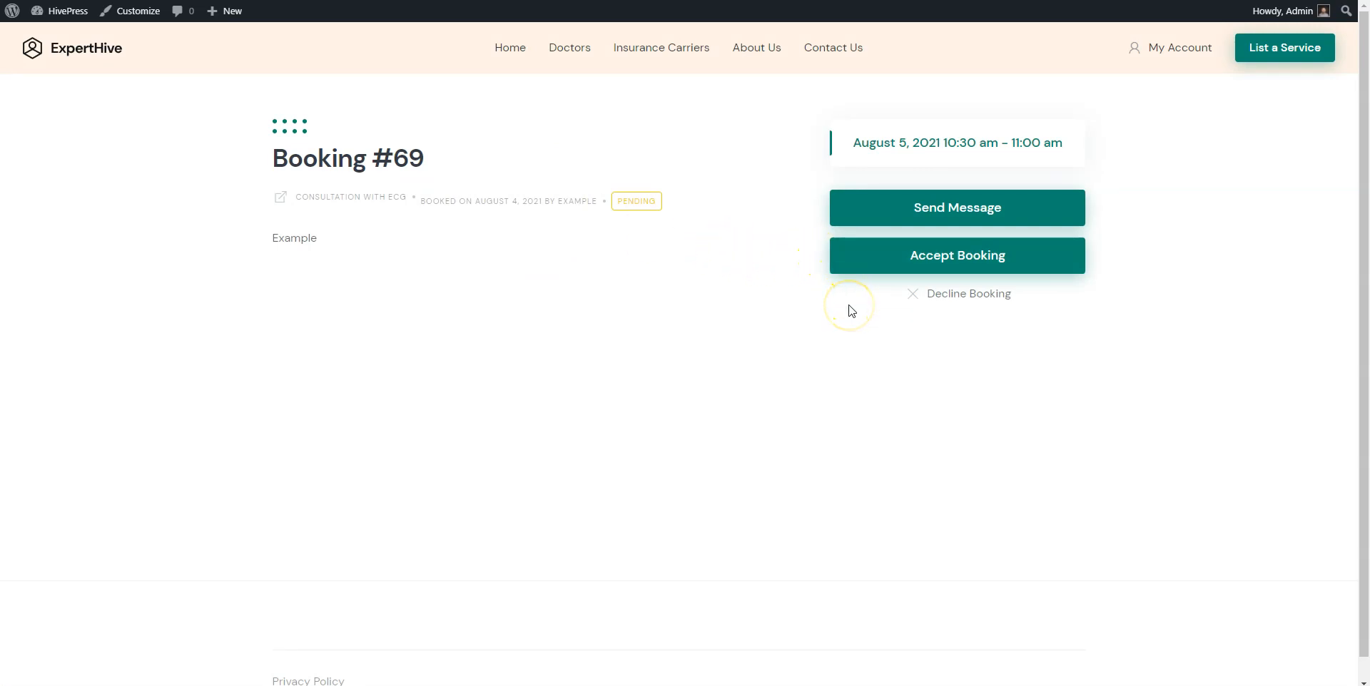
{"action": "left_click", "coordinate": [931, 260]}
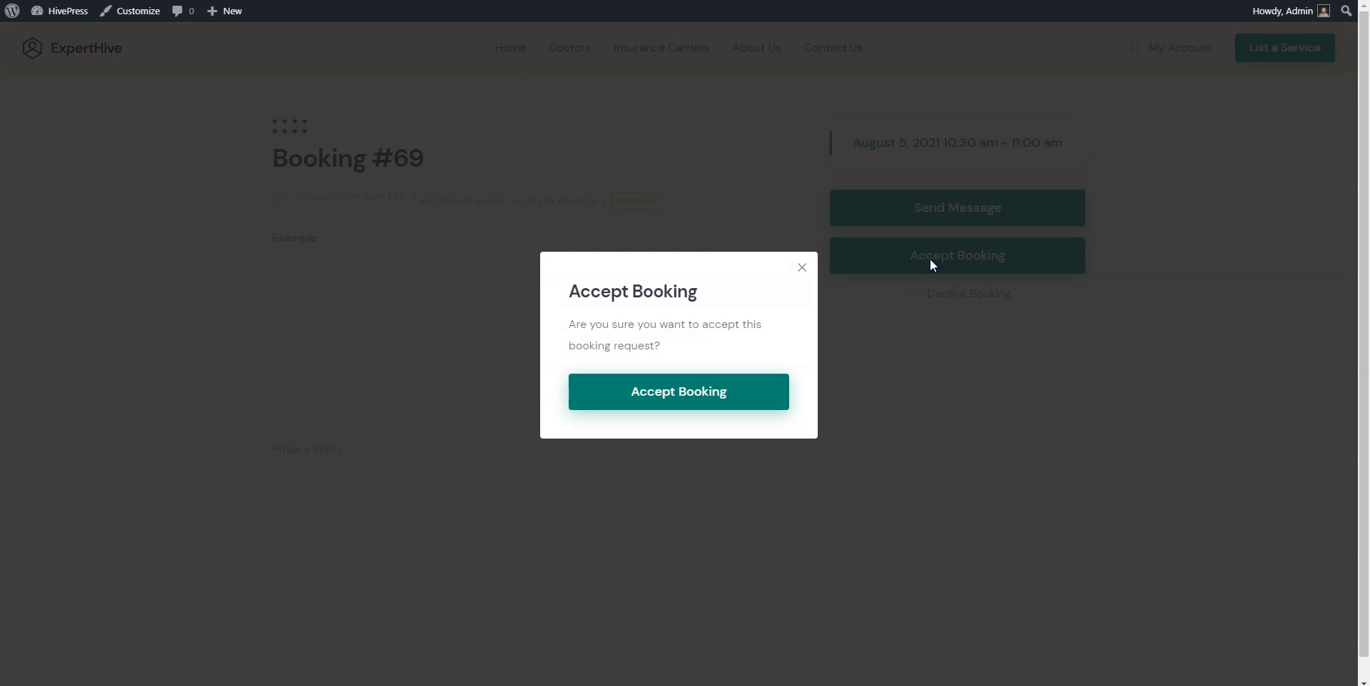
{"action": "left_click", "coordinate": [674, 394]}
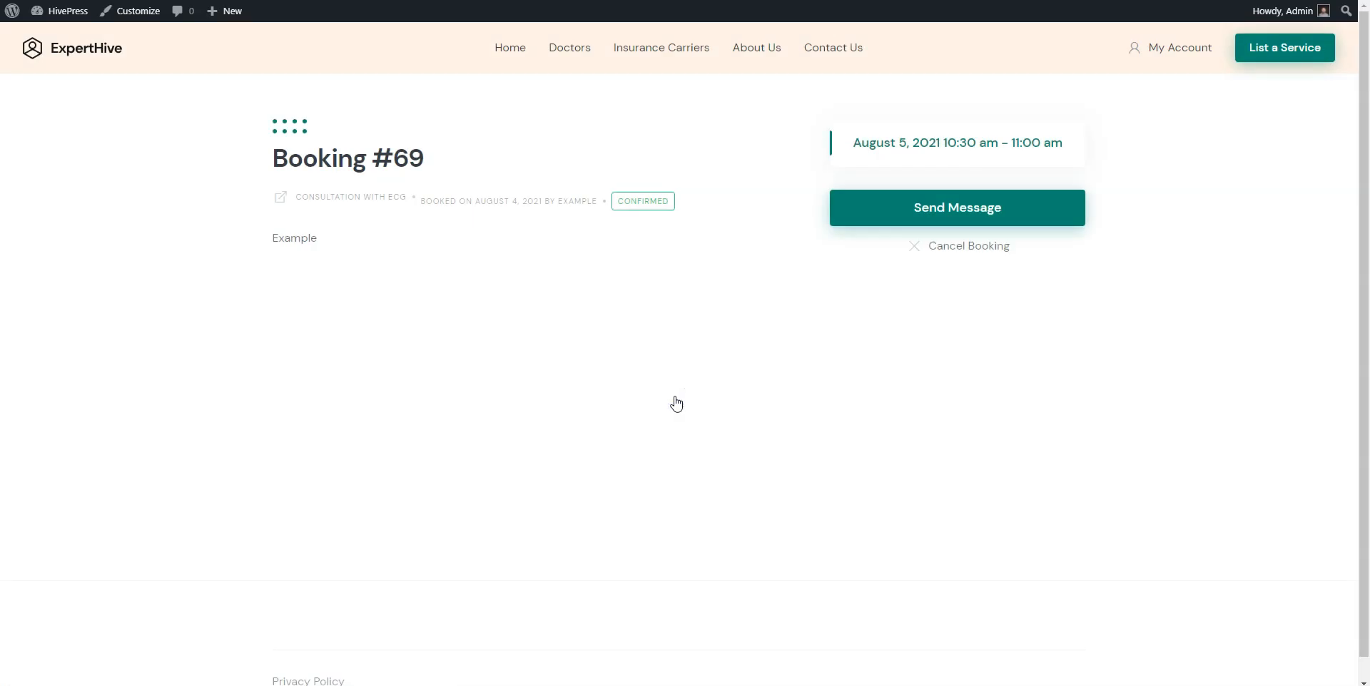
{"action": "left_click", "coordinate": [357, 198]}
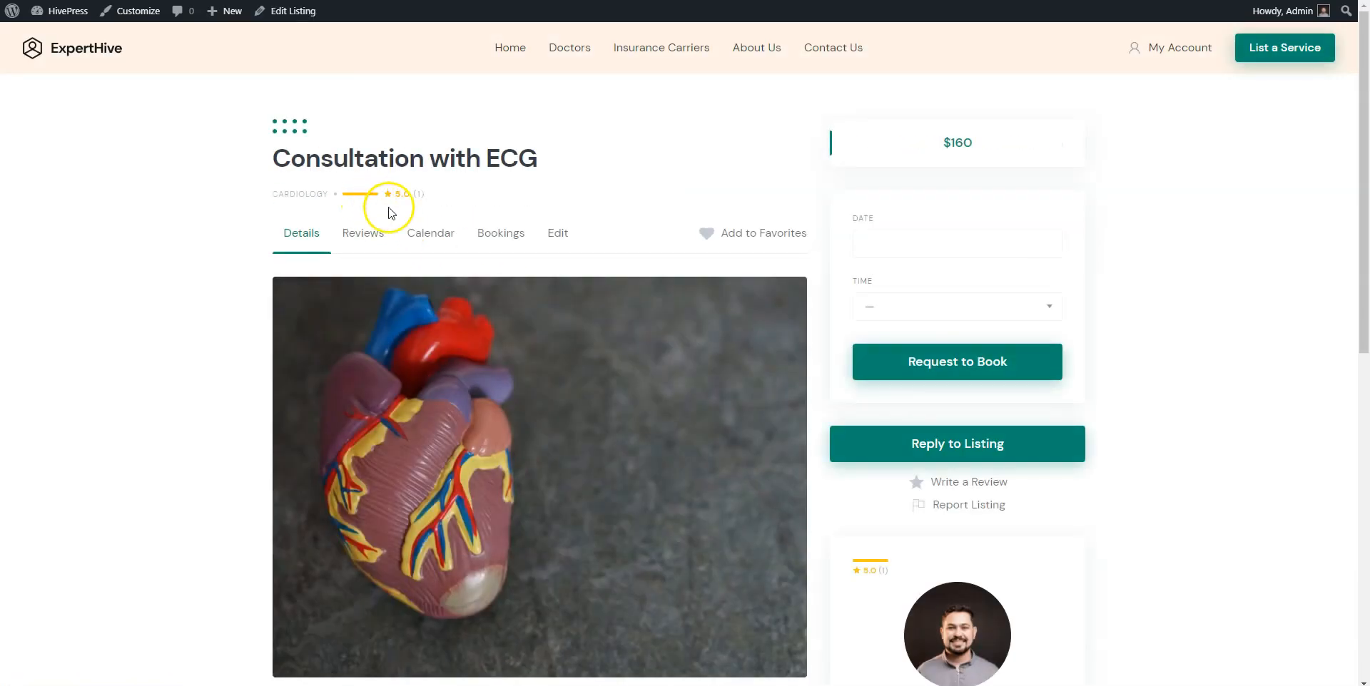
Check Booking #69 at 10:30am on Thu 8/5 in the listing calendar, then return home.
{"action": "left_click", "coordinate": [428, 233]}
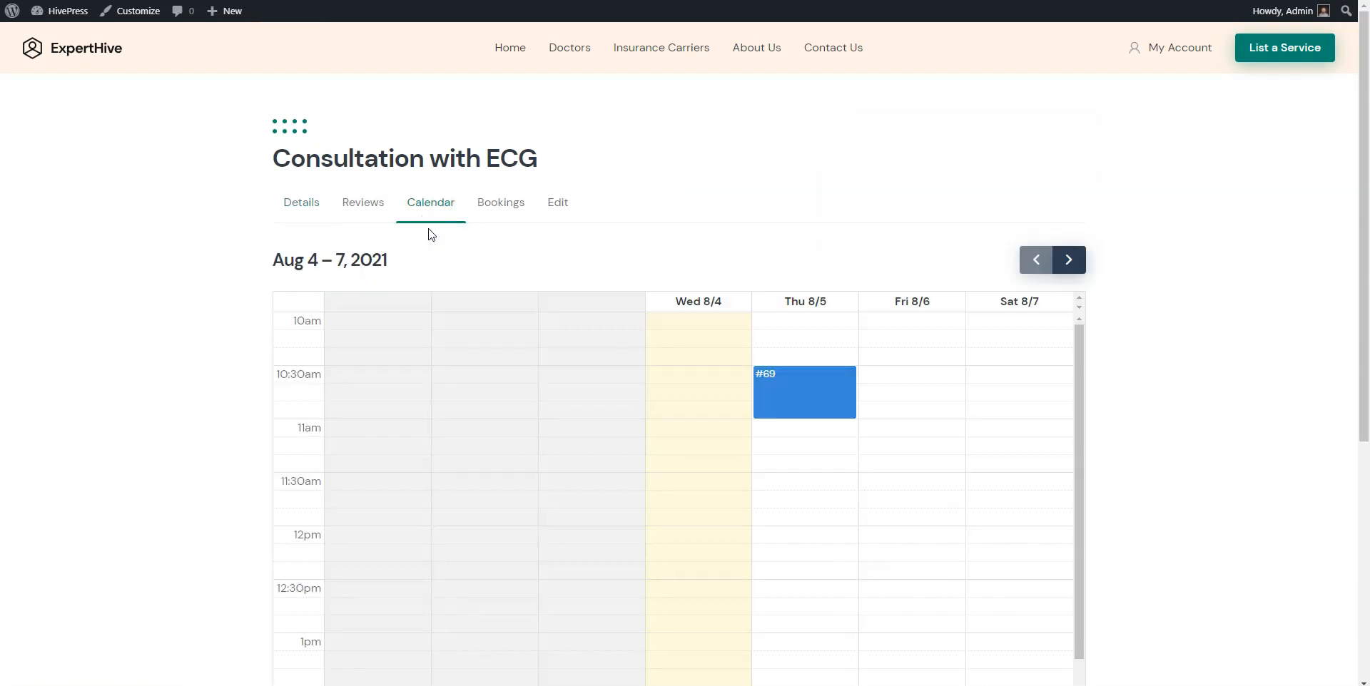
{"action": "scroll", "coordinate": [430, 235], "scroll_direction": "down", "scroll_amount": 1}
{"action": "scroll", "coordinate": [431, 235], "scroll_direction": "down", "scroll_amount": 6}
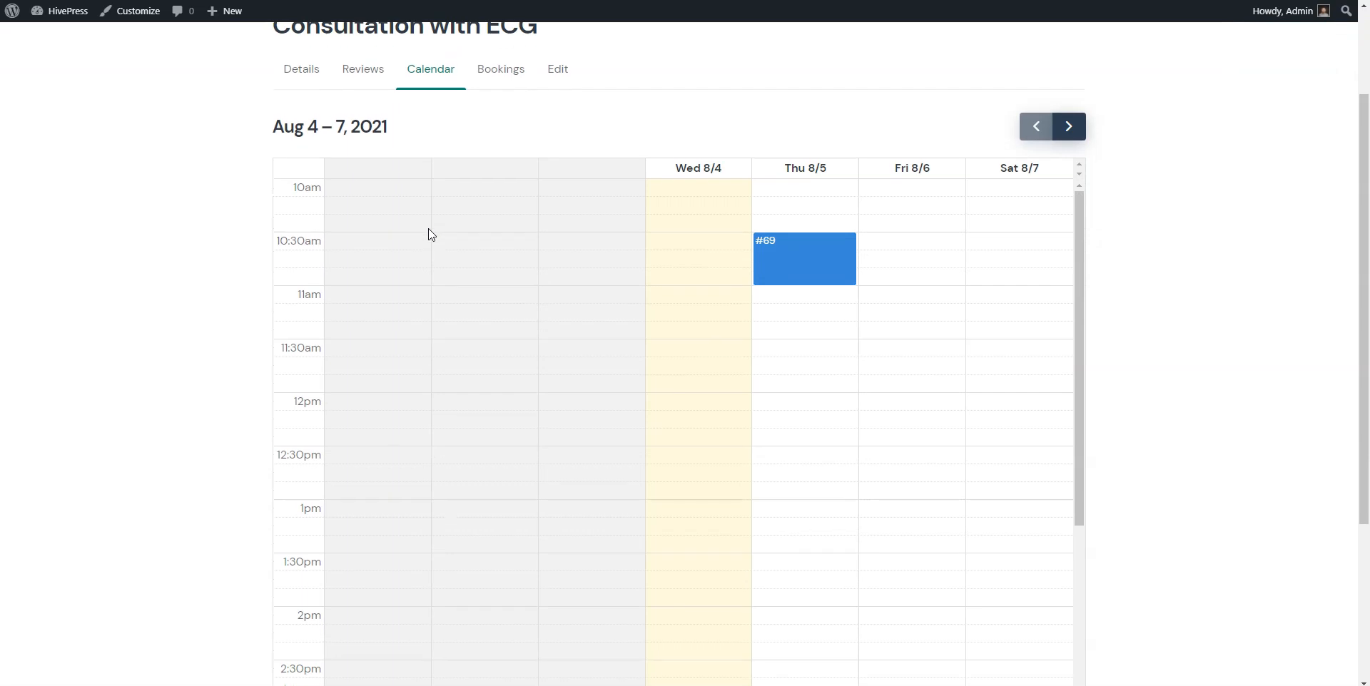
{"action": "scroll", "coordinate": [431, 234], "scroll_direction": "up", "scroll_amount": 8}
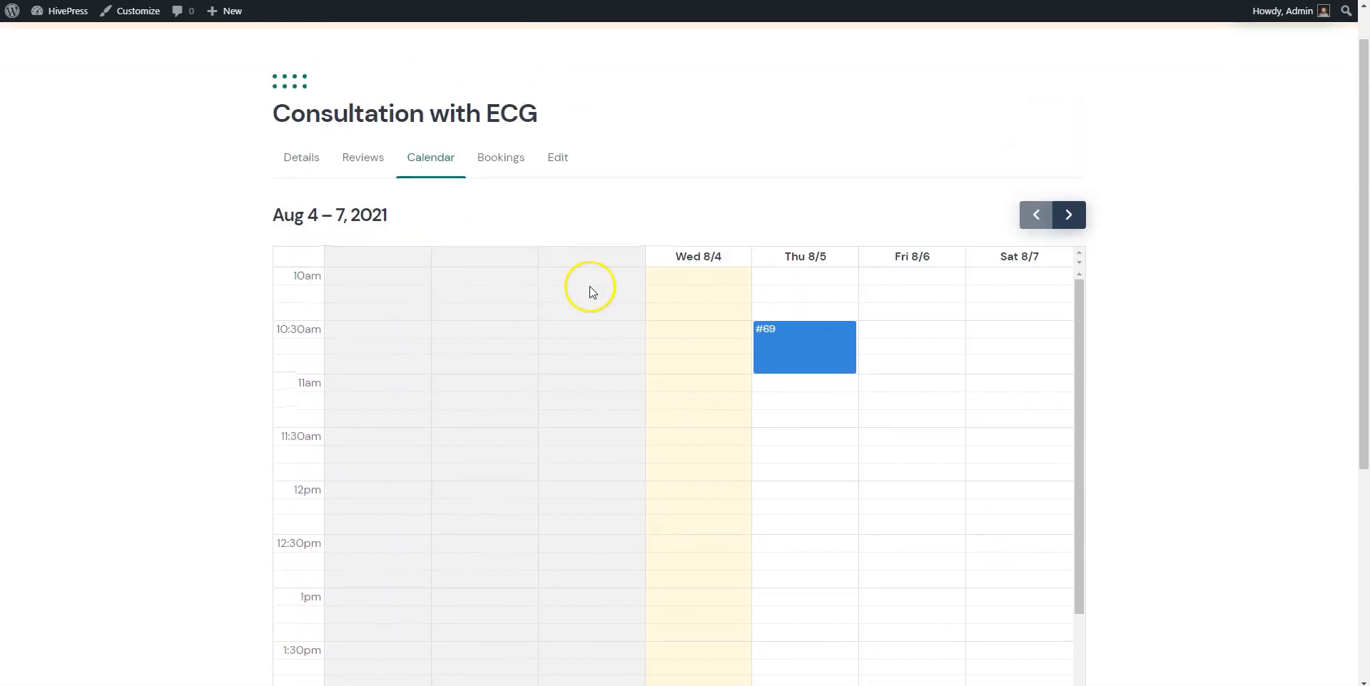
{"action": "left_click", "coordinate": [889, 299]}
{"action": "left_click", "coordinate": [901, 350]}
{"action": "scroll", "coordinate": [903, 354], "scroll_direction": "down", "scroll_amount": 1}
{"action": "scroll", "coordinate": [902, 354], "scroll_direction": "up", "scroll_amount": 1}
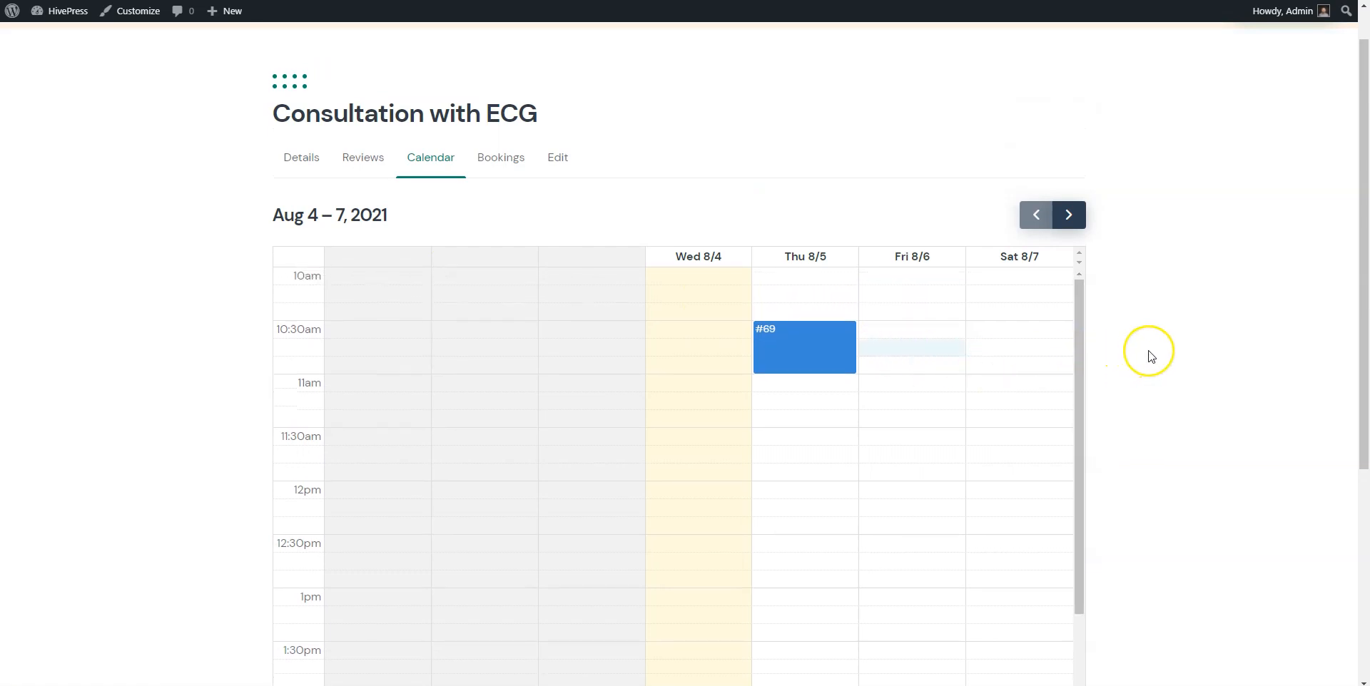
{"action": "scroll", "coordinate": [1149, 354], "scroll_direction": "up", "scroll_amount": 1}
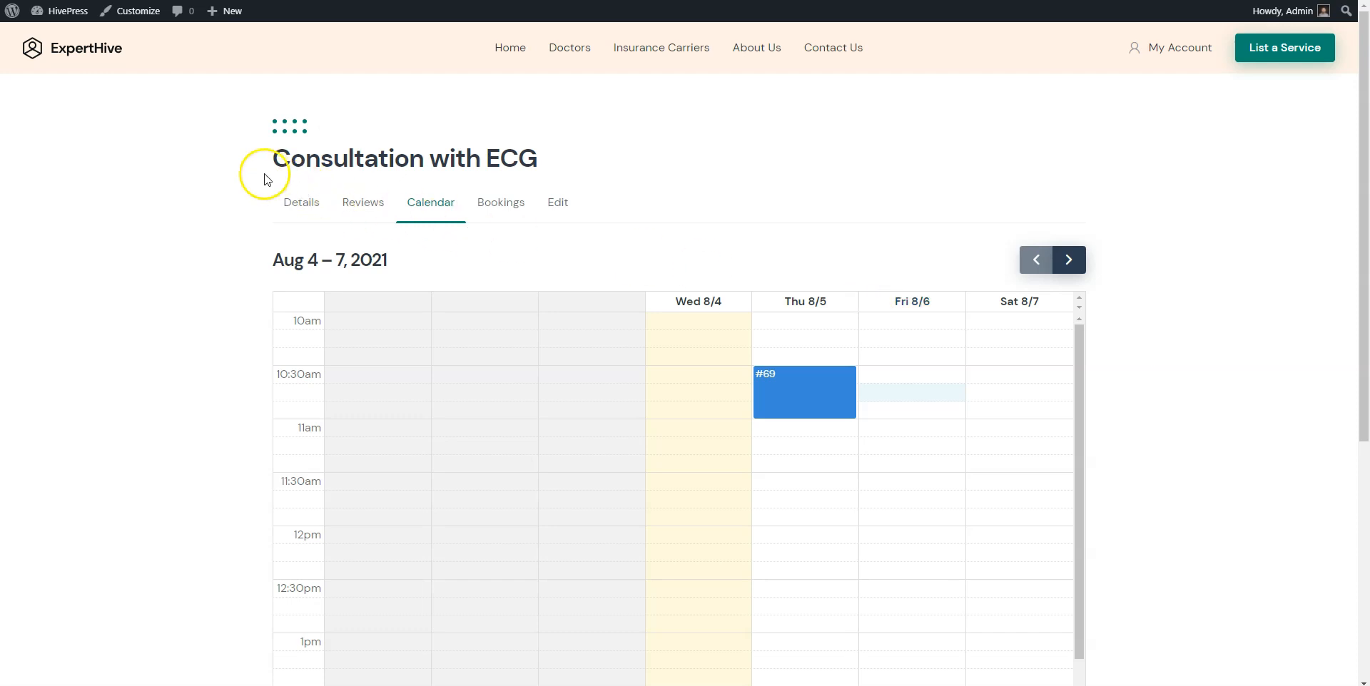
{"action": "left_click", "coordinate": [69, 52]}
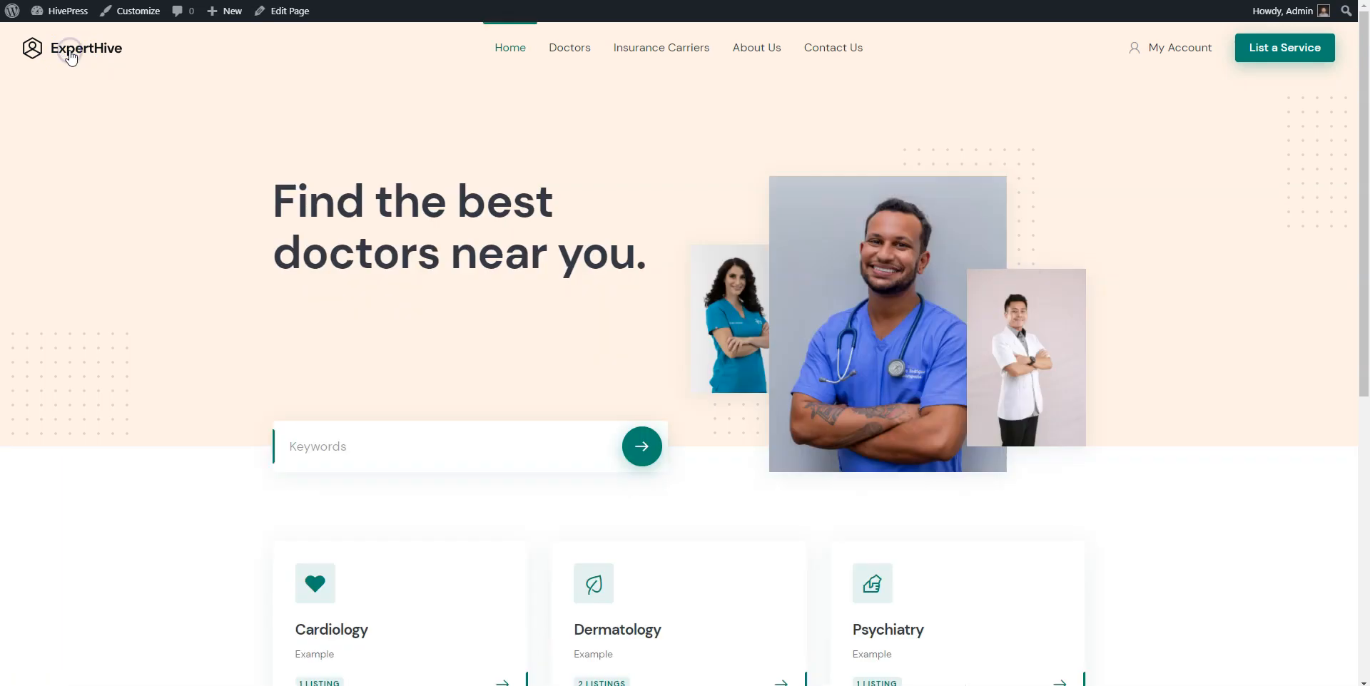
{"action": "scroll", "coordinate": [71, 57], "scroll_direction": "down", "scroll_amount": 5}
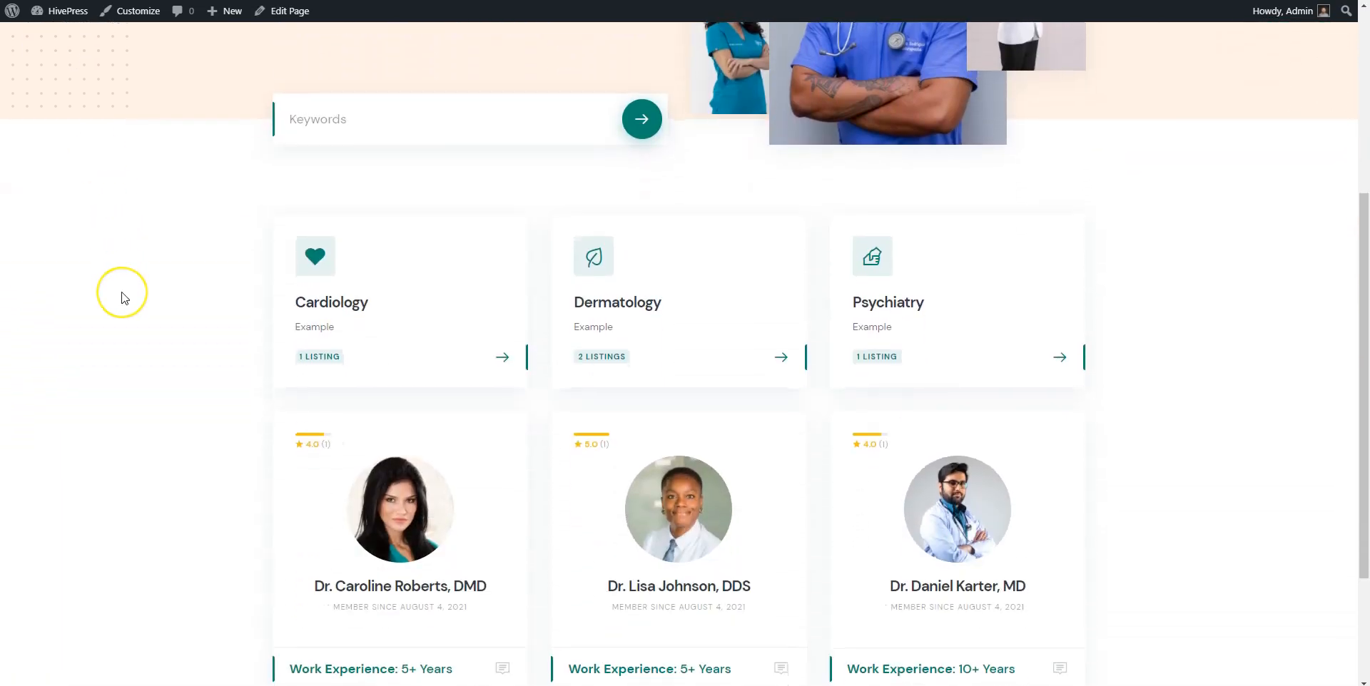
{"action": "scroll", "coordinate": [116, 292], "scroll_direction": "down", "scroll_amount": 3}
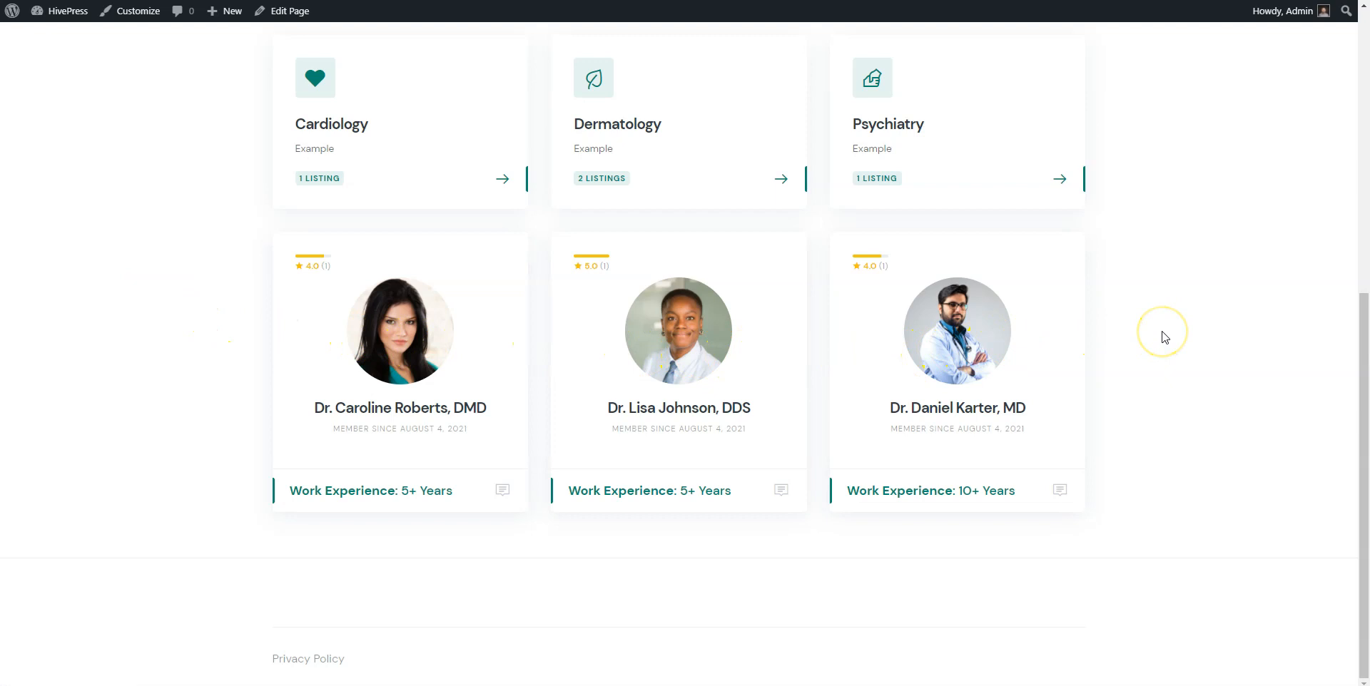
{"action": "scroll", "coordinate": [1164, 337], "scroll_direction": "up", "scroll_amount": 2}
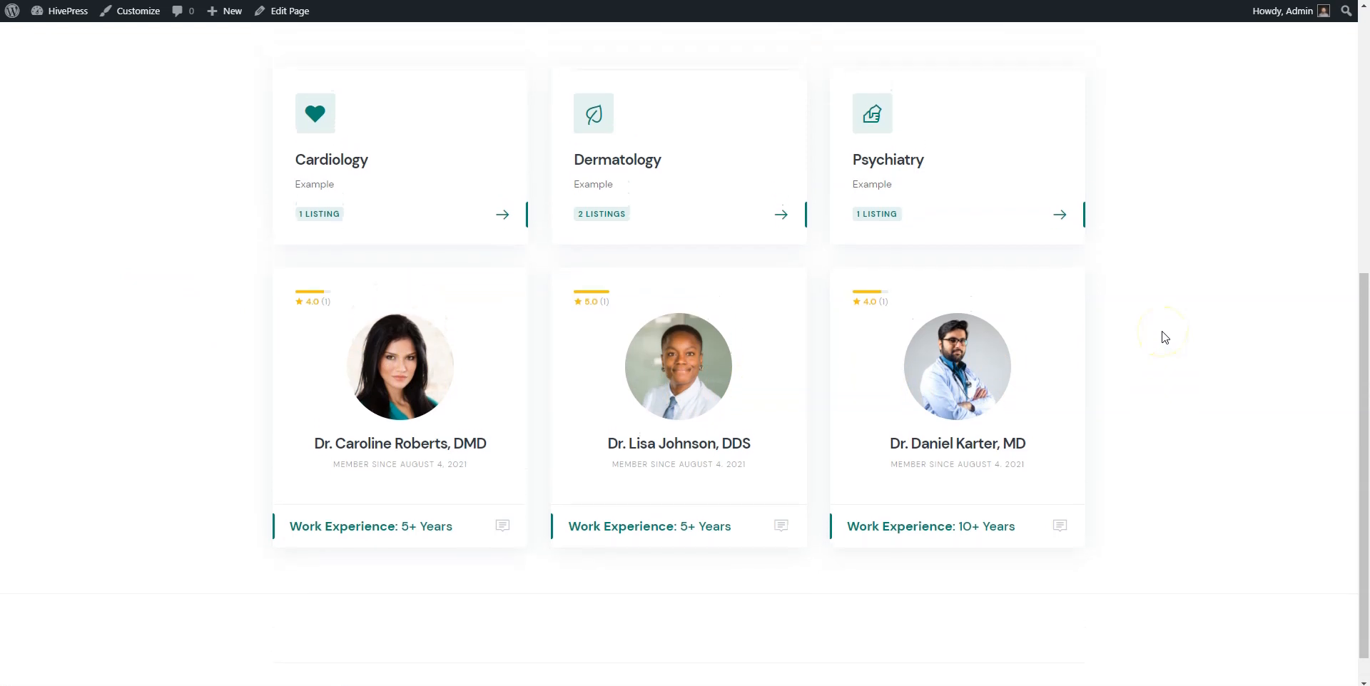
{"action": "scroll", "coordinate": [1164, 336], "scroll_direction": "up", "scroll_amount": 3}
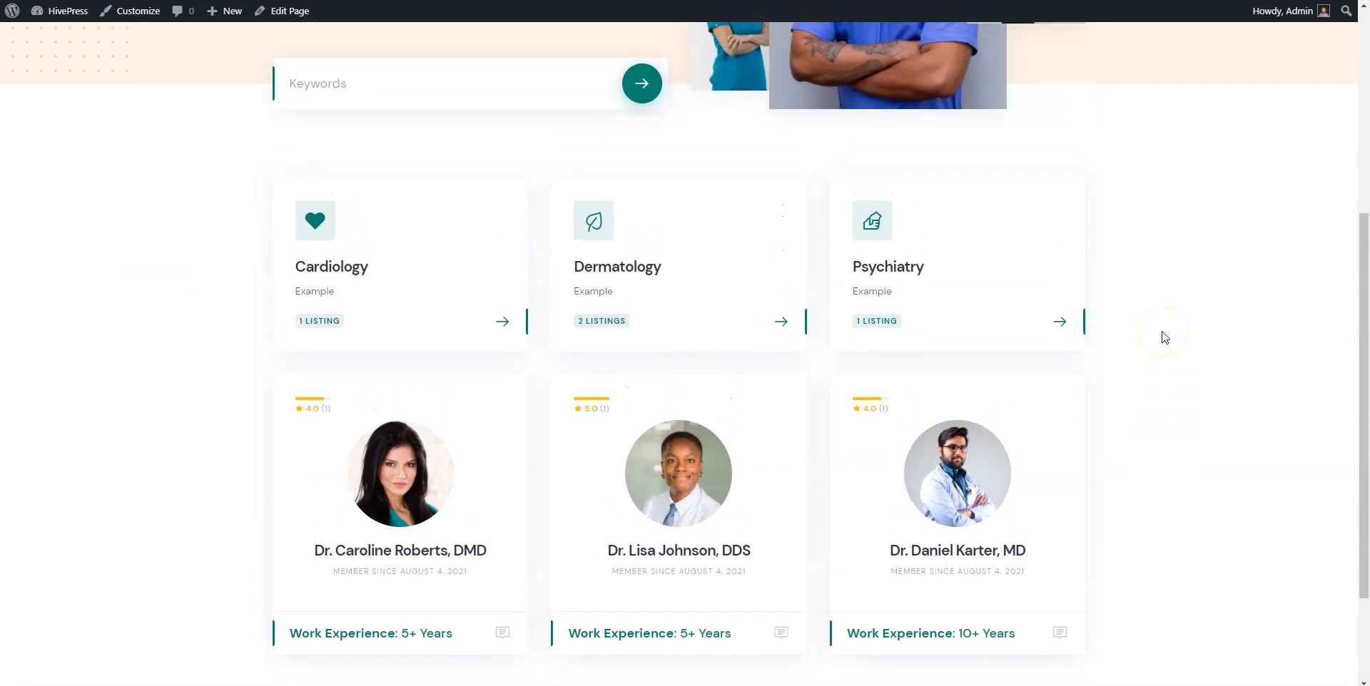
{"action": "scroll", "coordinate": [1164, 337], "scroll_direction": "up", "scroll_amount": 3}
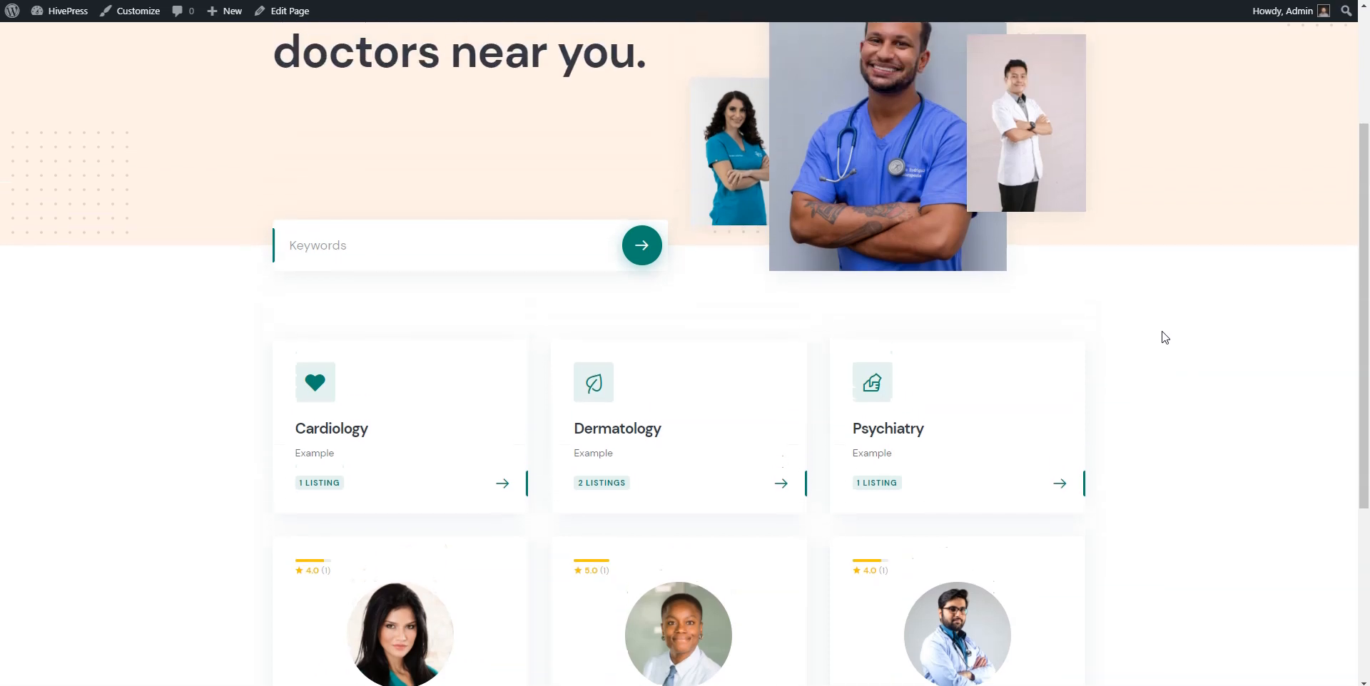
{"action": "scroll", "coordinate": [1164, 337], "scroll_direction": "up", "scroll_amount": 2}
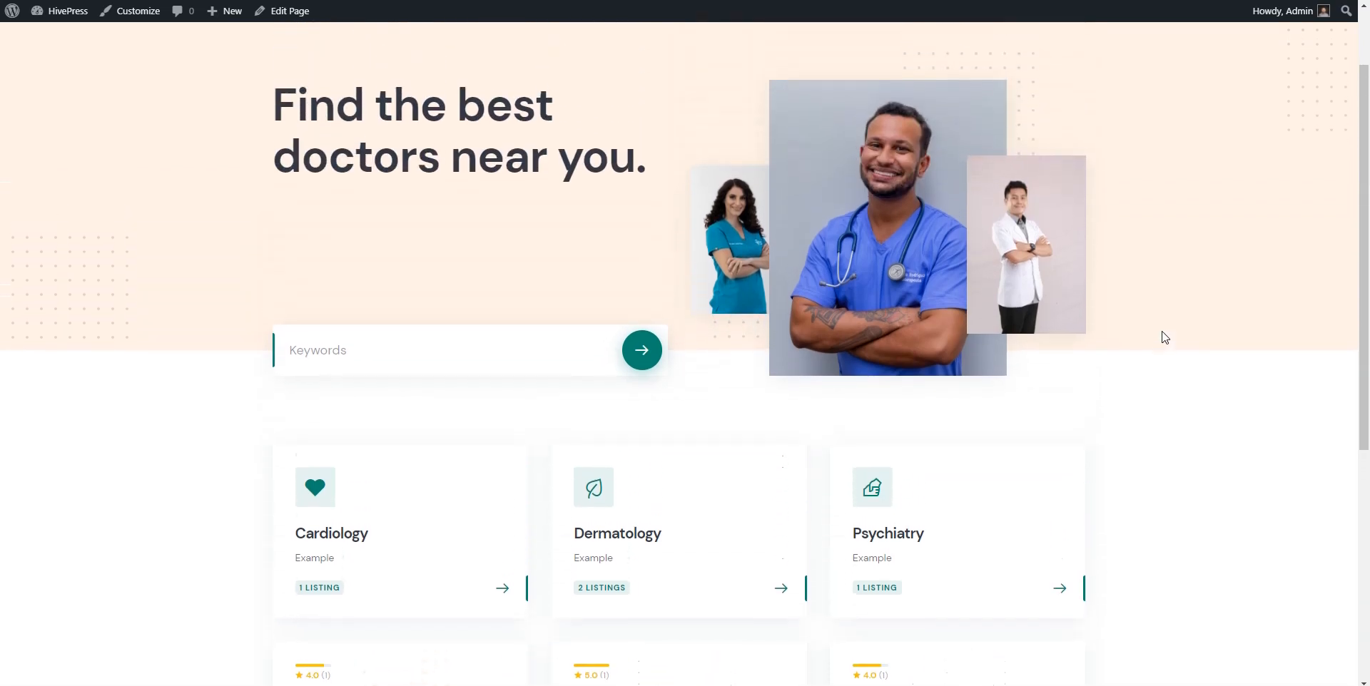